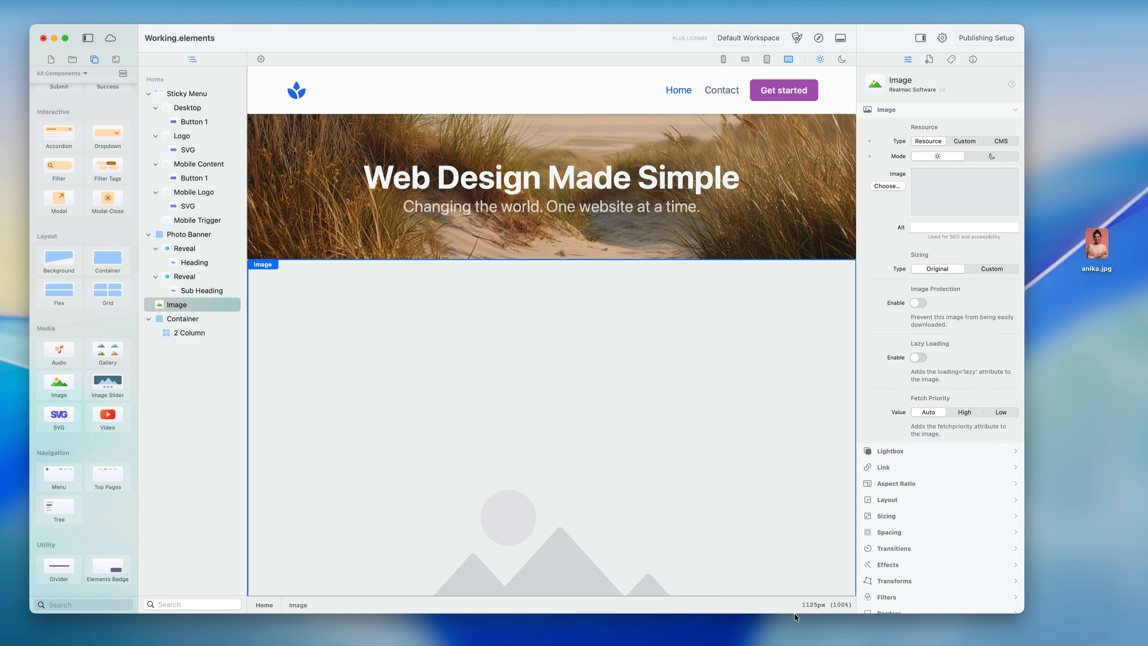
Step: Move the Image component inside the 2 Column grid of the Container
scroll(584, 516, down, 10)
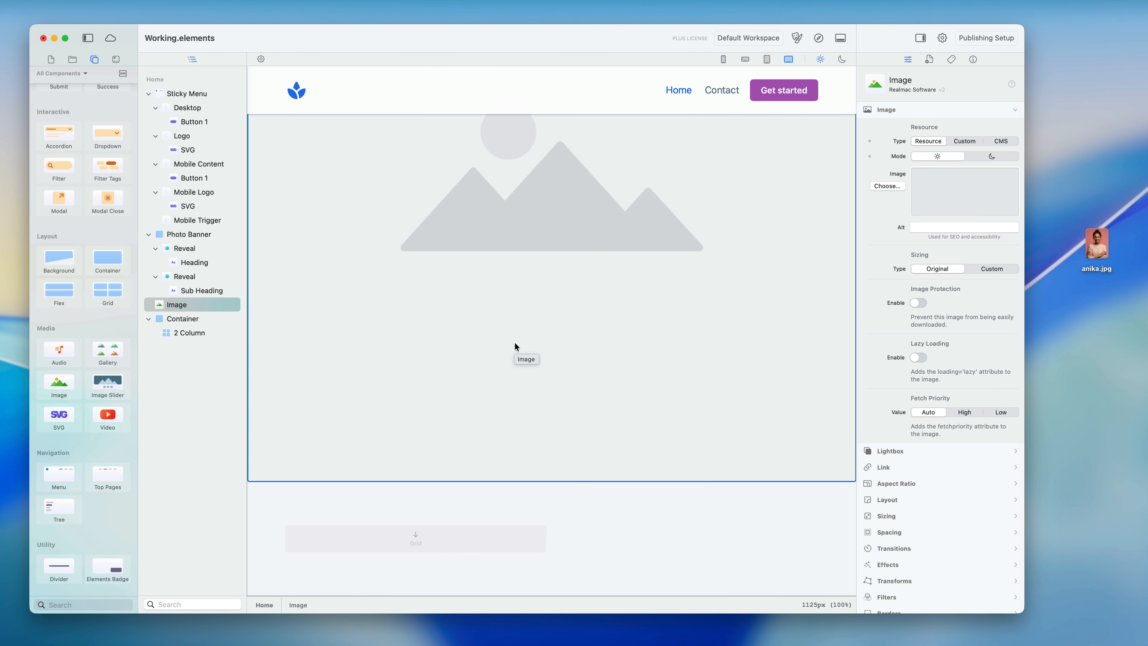
drag(176, 308, 209, 334)
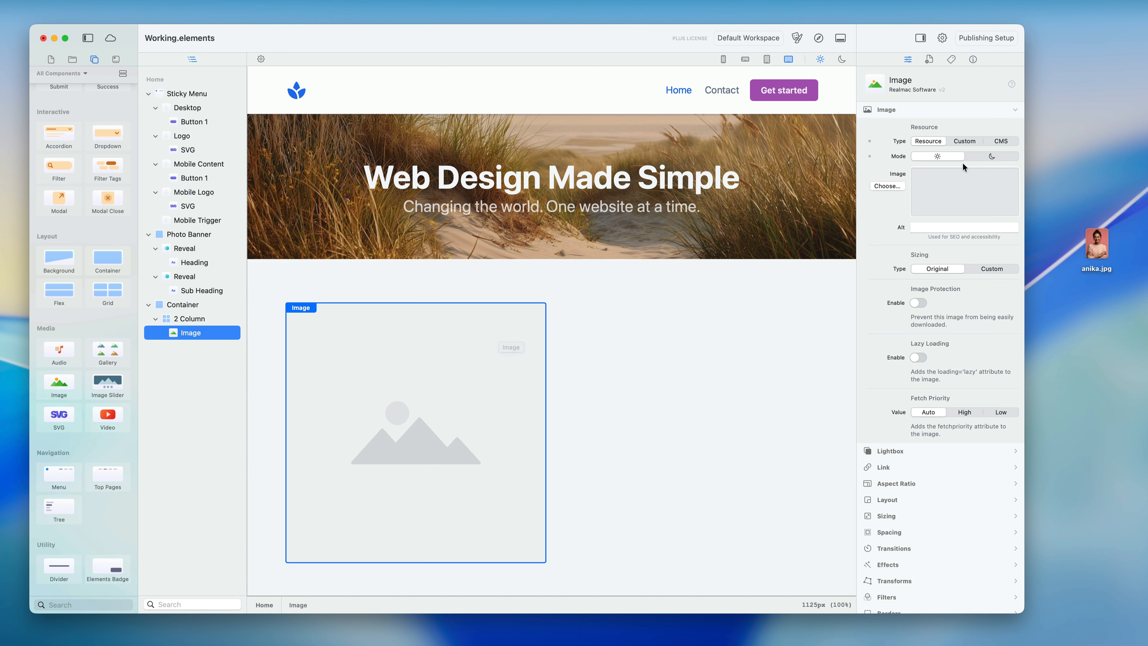
Step: Assign dunes.jpg from the project's resources to the image placeholder in the two-column grid
click(52, 60)
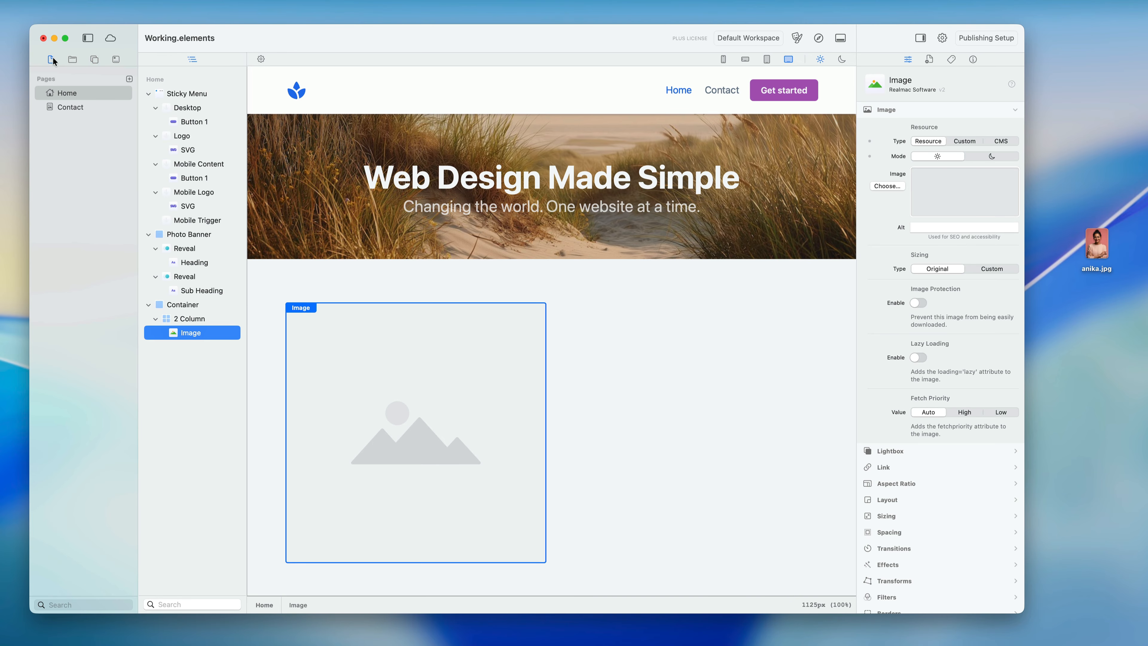
click(71, 60)
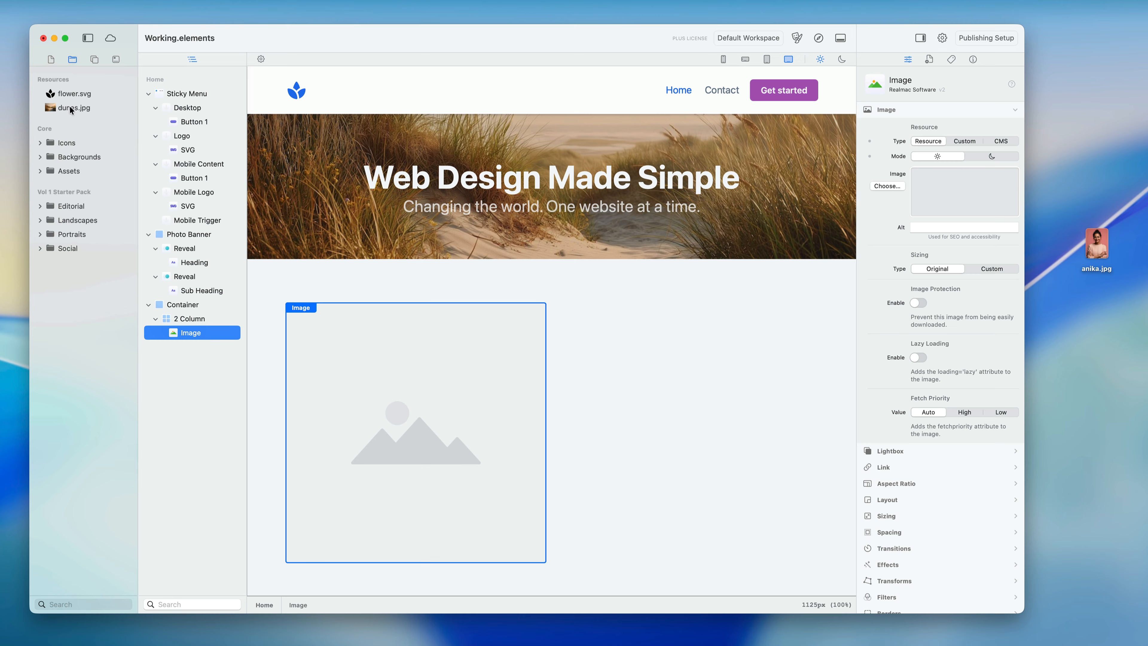
drag(73, 108, 442, 433)
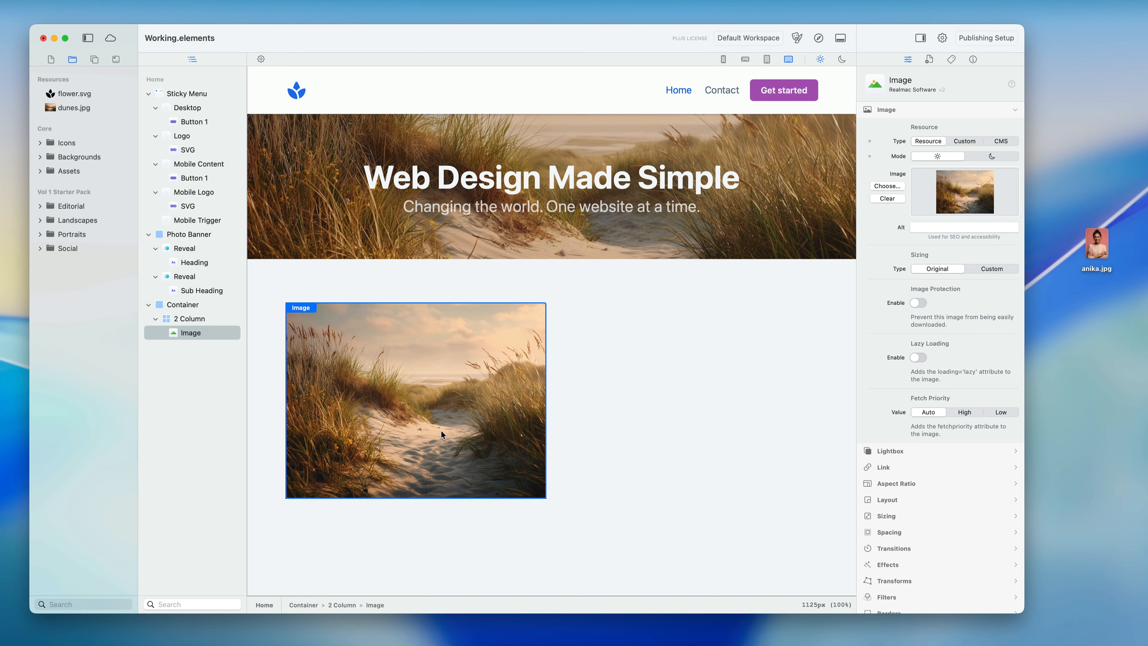
Step: Clear the dunes photo from the Image component and assign anika.jpg from the desktop instead
click(888, 199)
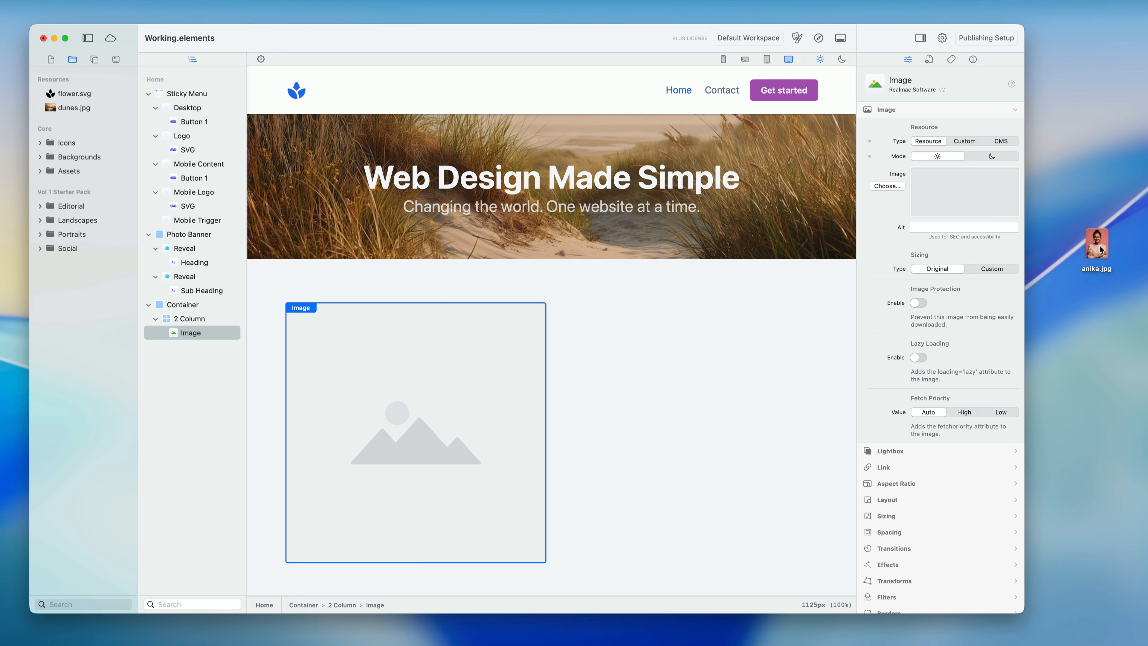
drag(1099, 244, 415, 402)
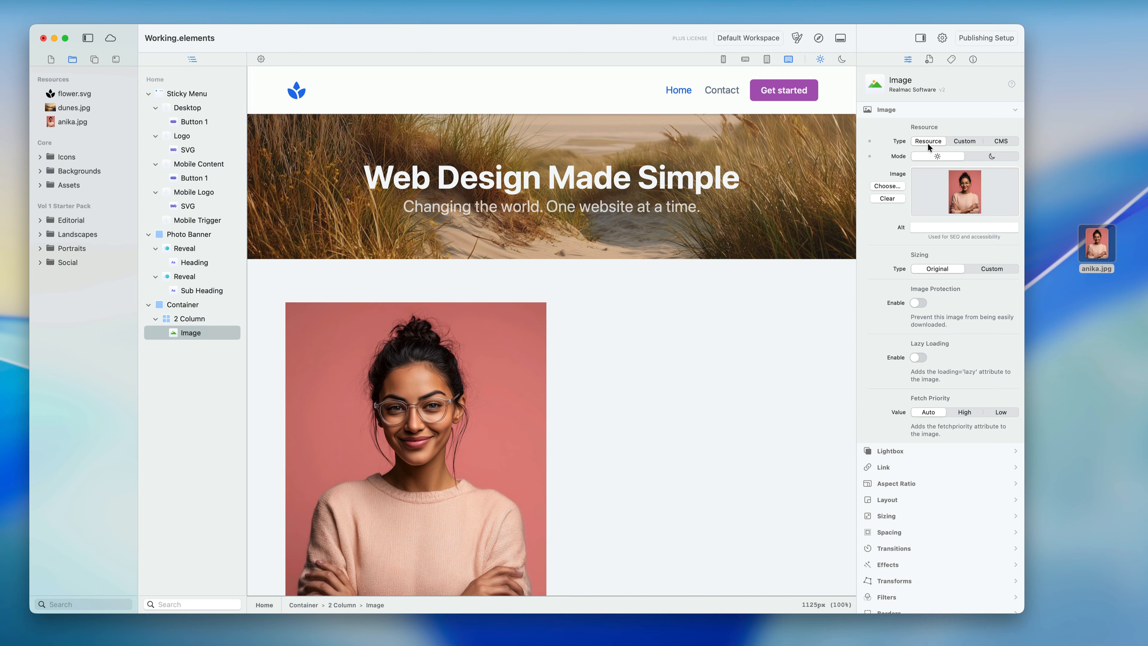
Step: Examine the Custom and CMS resource types of the image and return the type to Resource
click(965, 139)
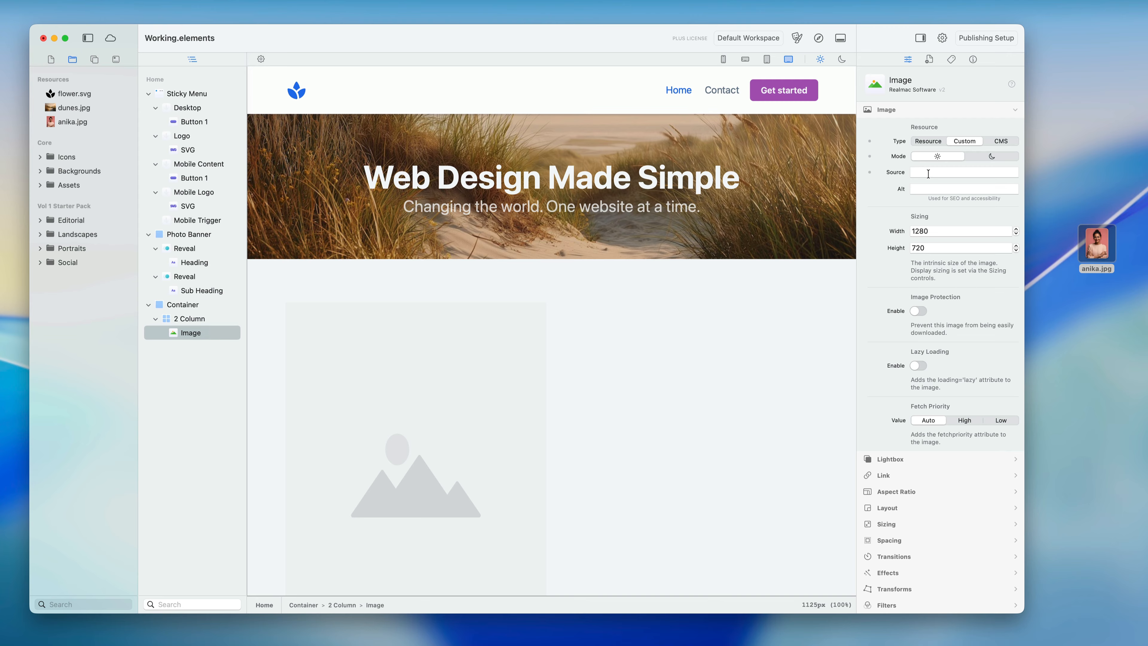
click(997, 140)
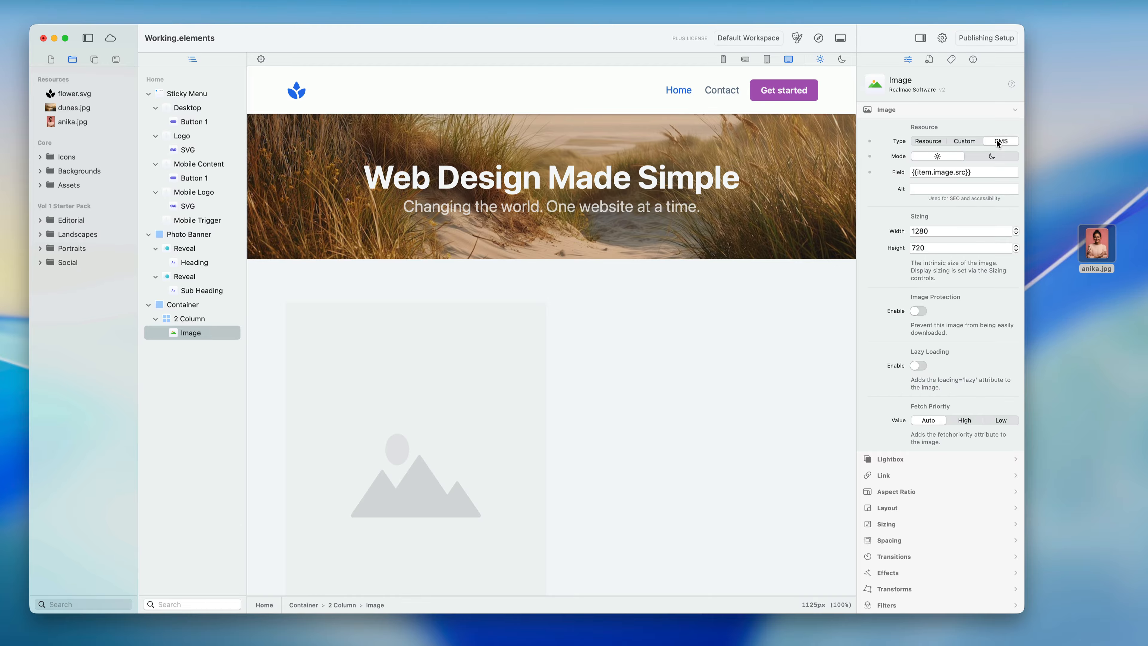
click(926, 140)
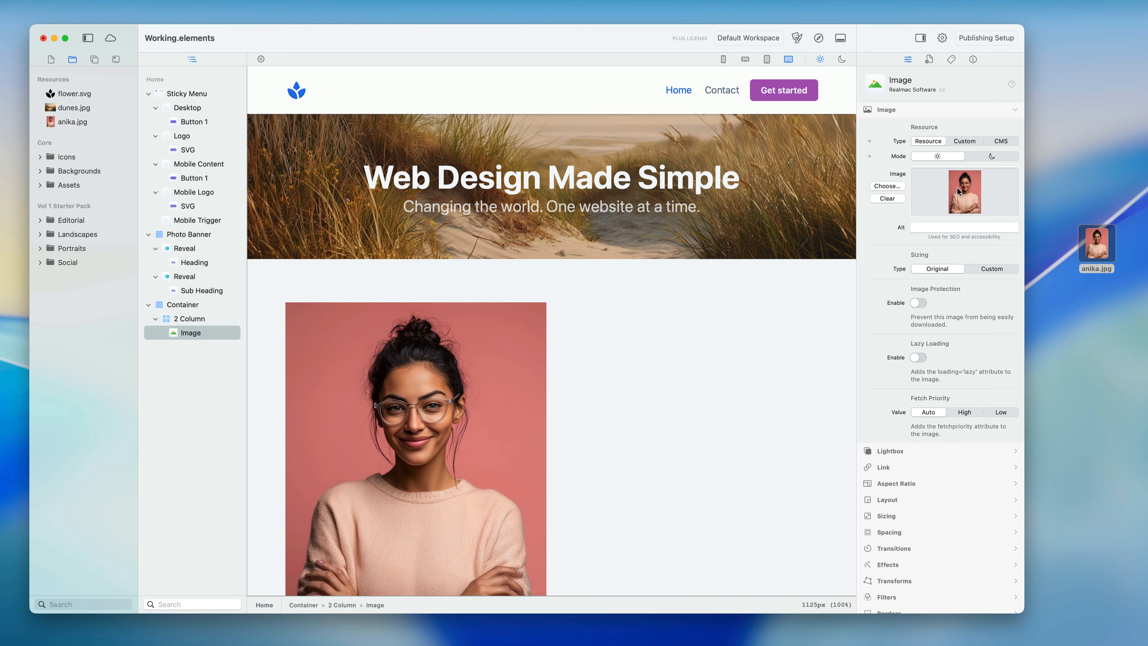
Step: Add emma-reid.jpg from the starter pack's Portraits folder to the project resources and assign it as the image's dark mode version
click(995, 154)
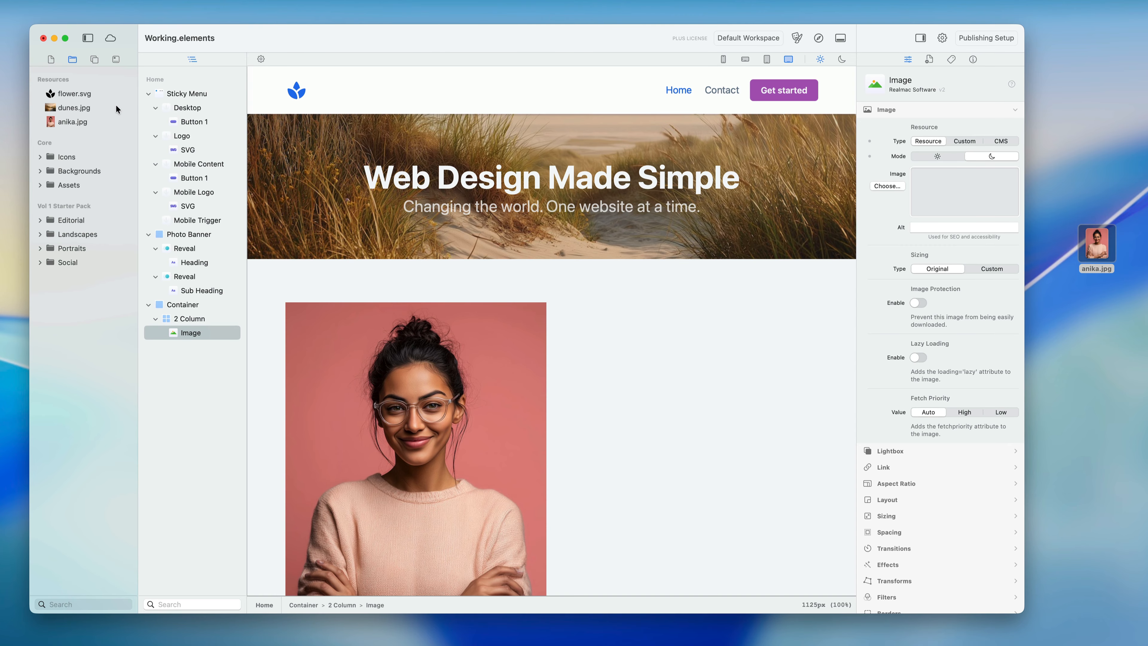
click(40, 249)
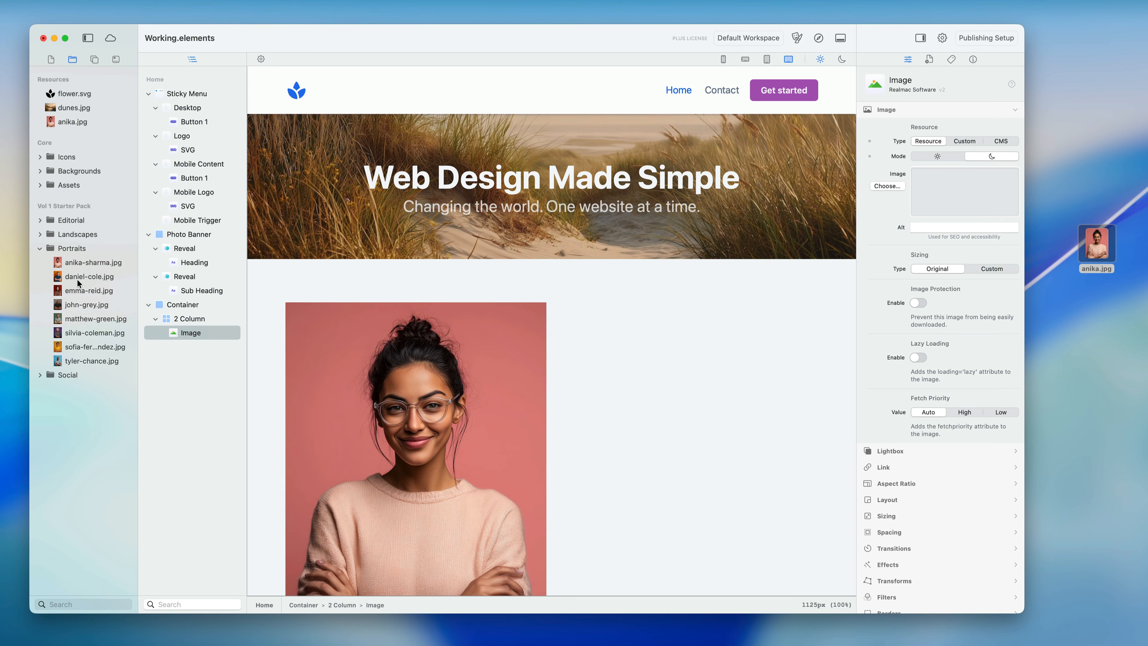
drag(84, 296, 78, 124)
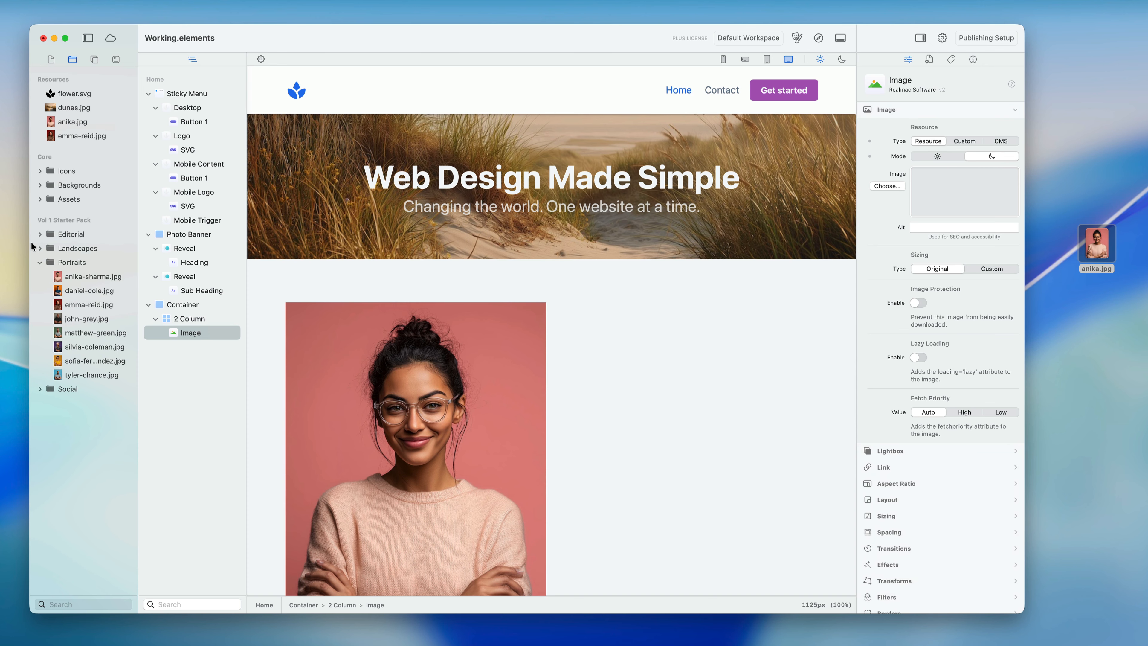
click(41, 262)
drag(84, 133, 984, 196)
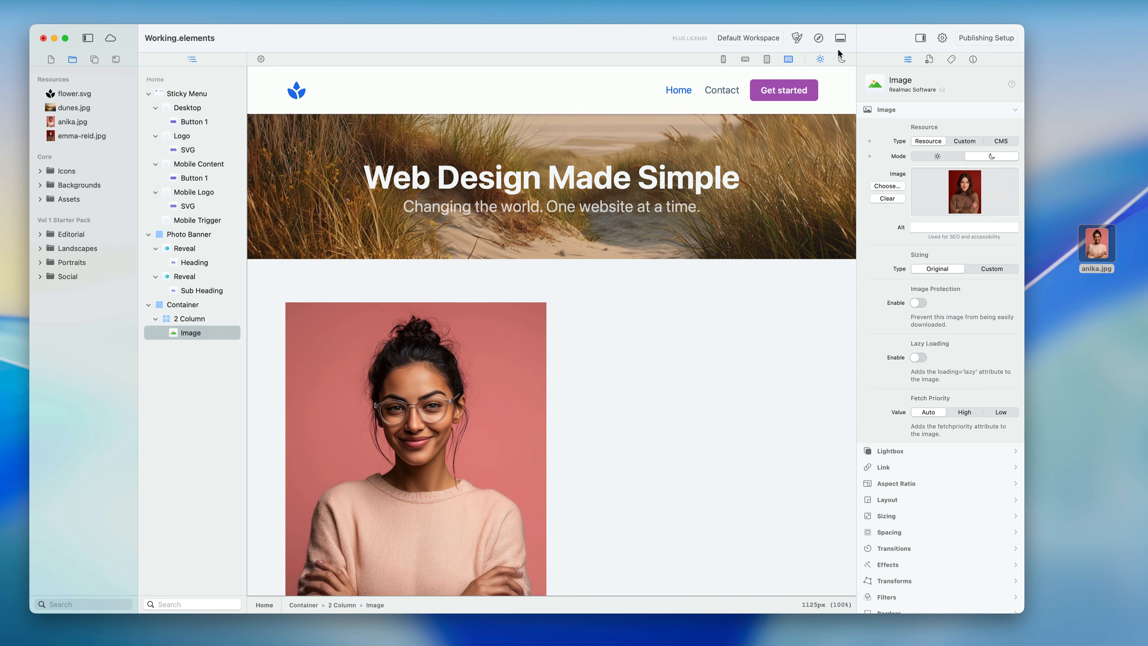
Step: Compare the image's light and dark mode resource settings, ending on light mode
click(950, 156)
click(985, 155)
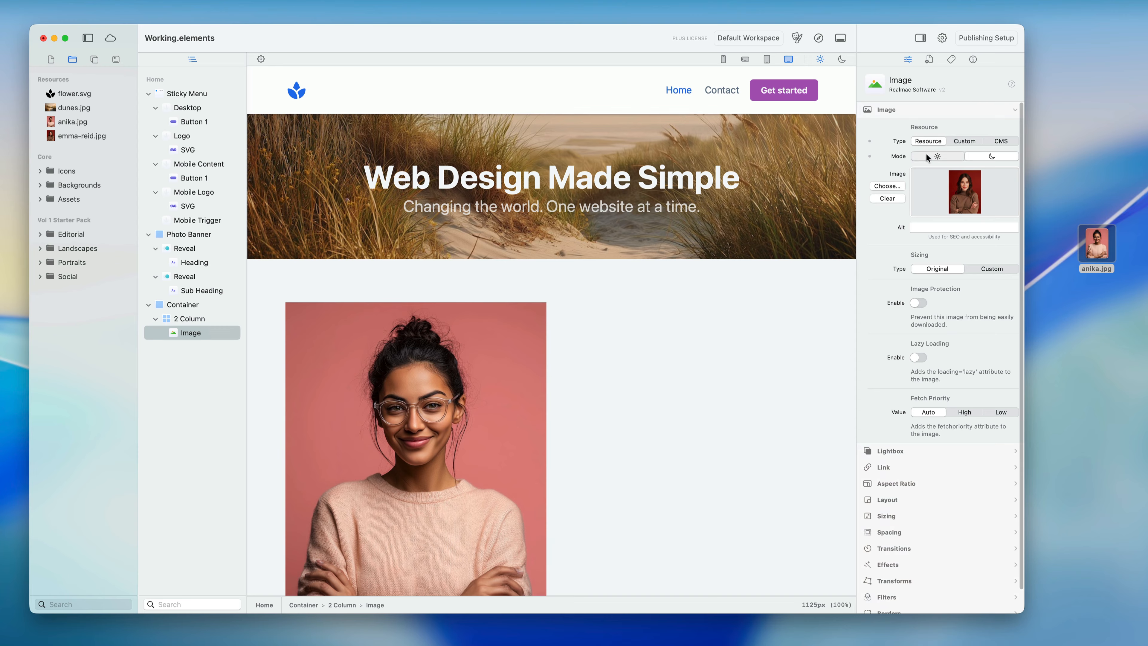
click(926, 155)
click(972, 156)
click(946, 155)
click(984, 157)
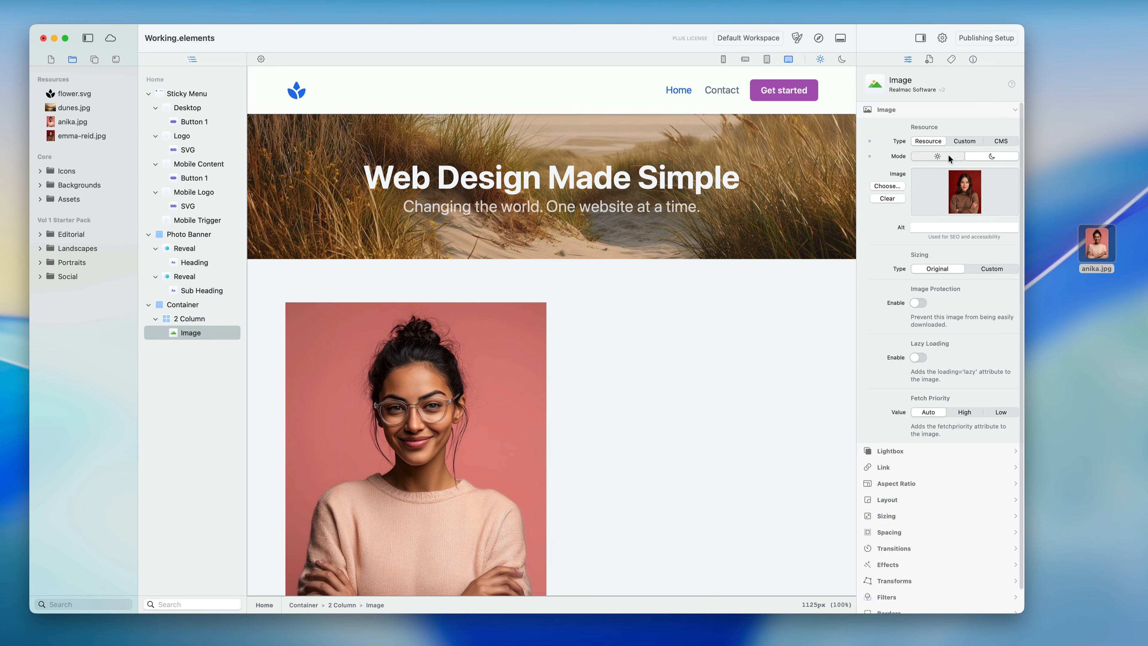
click(948, 155)
click(976, 157)
click(947, 157)
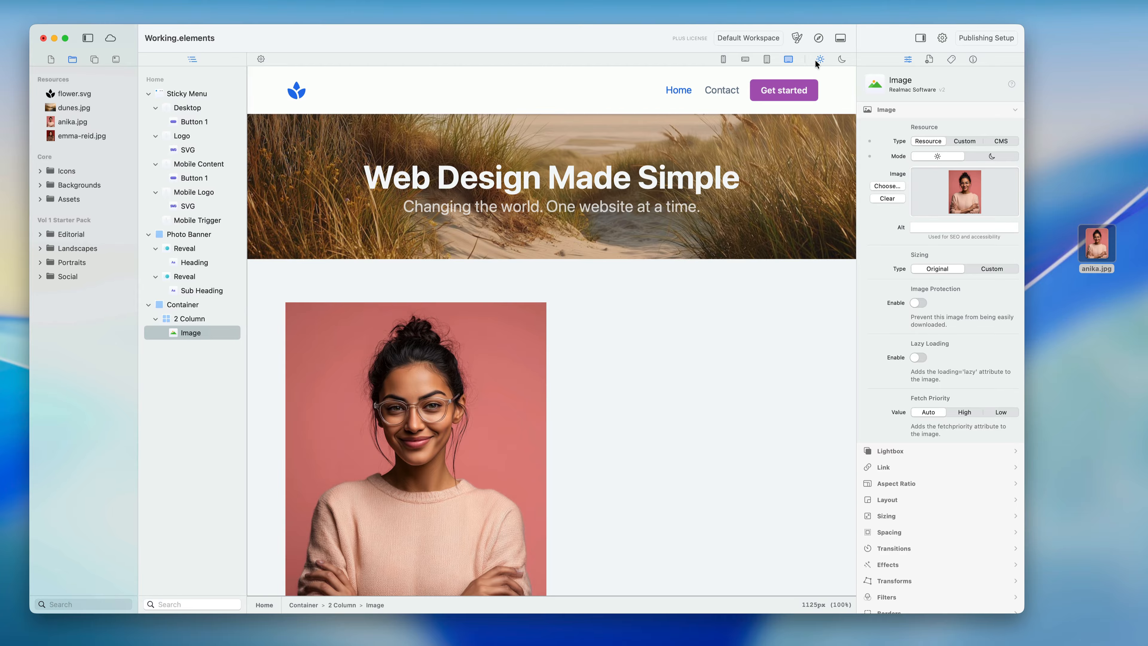
Step: Preview the page in dark and light appearance to compare the two portraits, finishing in light appearance
click(841, 60)
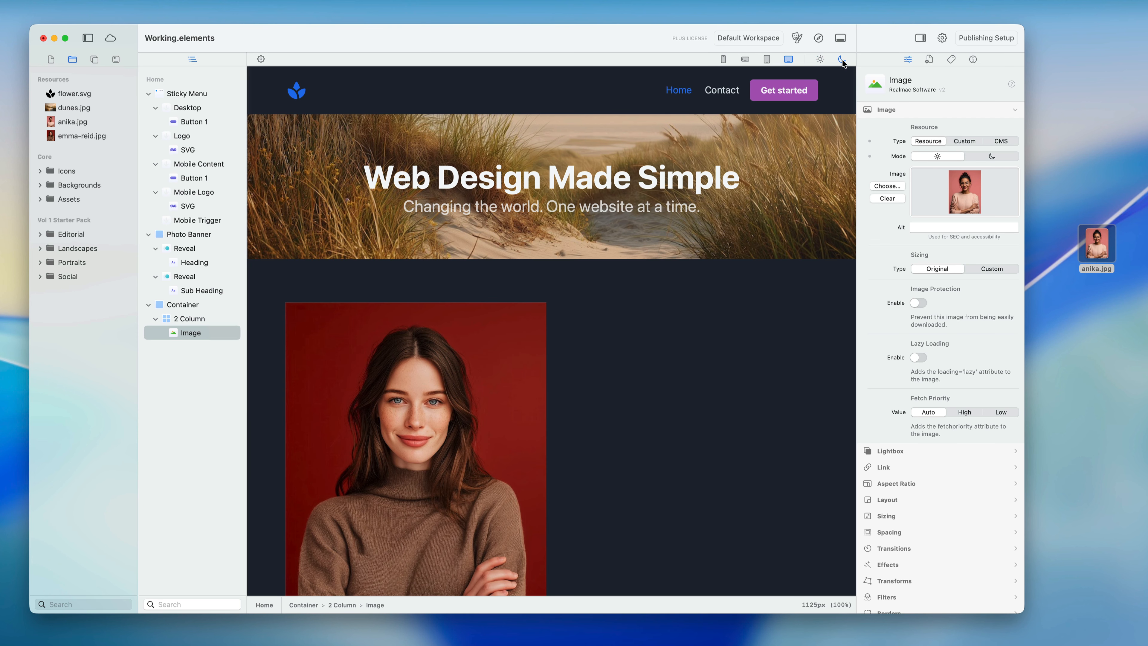
click(842, 61)
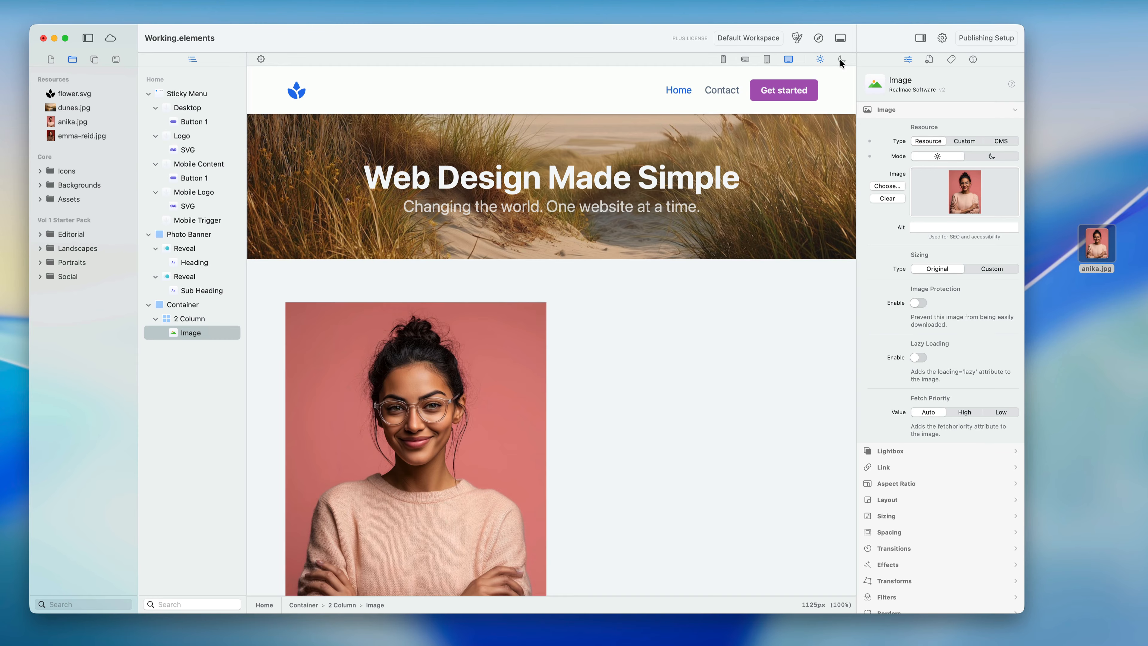
click(842, 61)
click(821, 60)
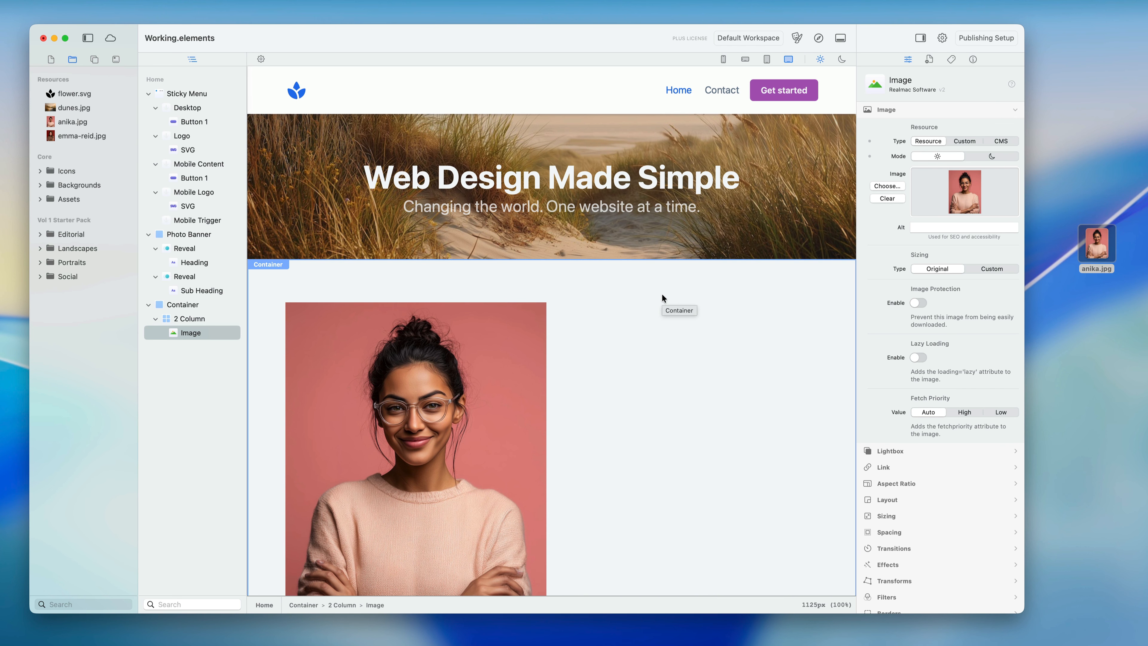
click(966, 156)
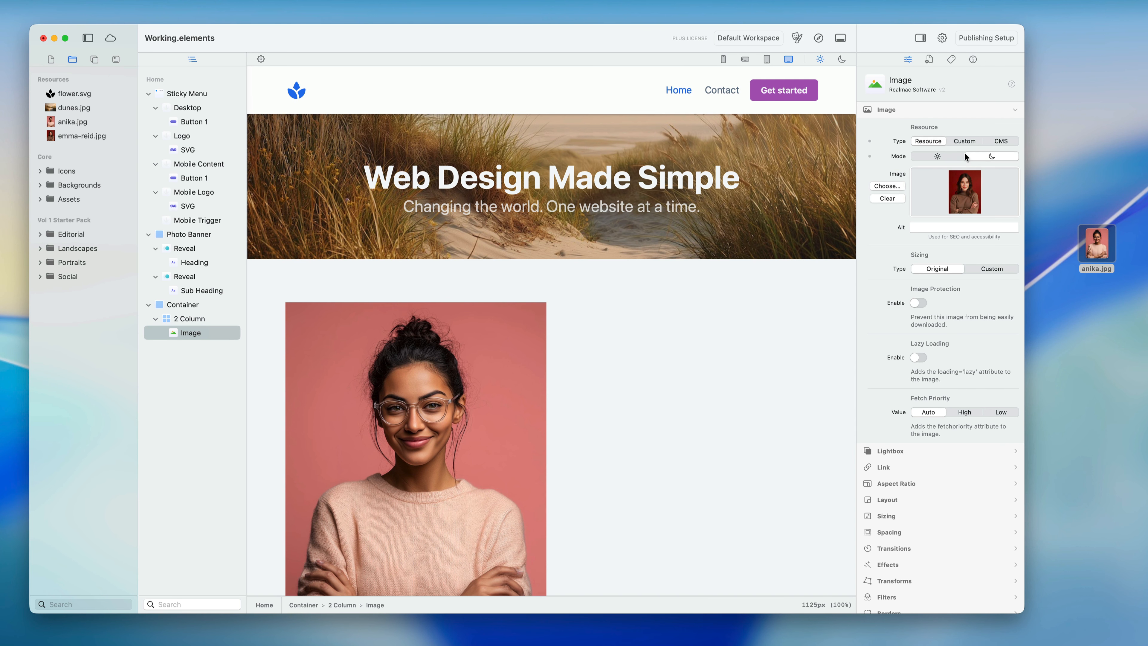
click(945, 155)
click(842, 59)
click(820, 59)
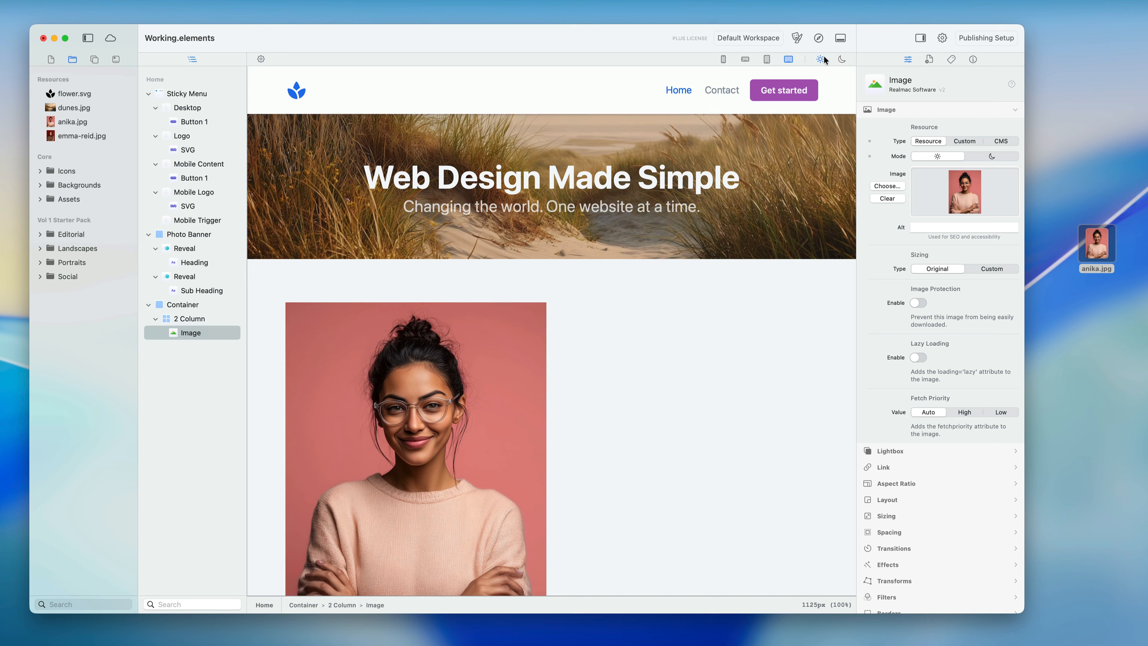
click(842, 59)
click(820, 59)
Step: Set the image's alt text to "Girl on pink in glasses"
click(931, 225)
text(Girl in pink)
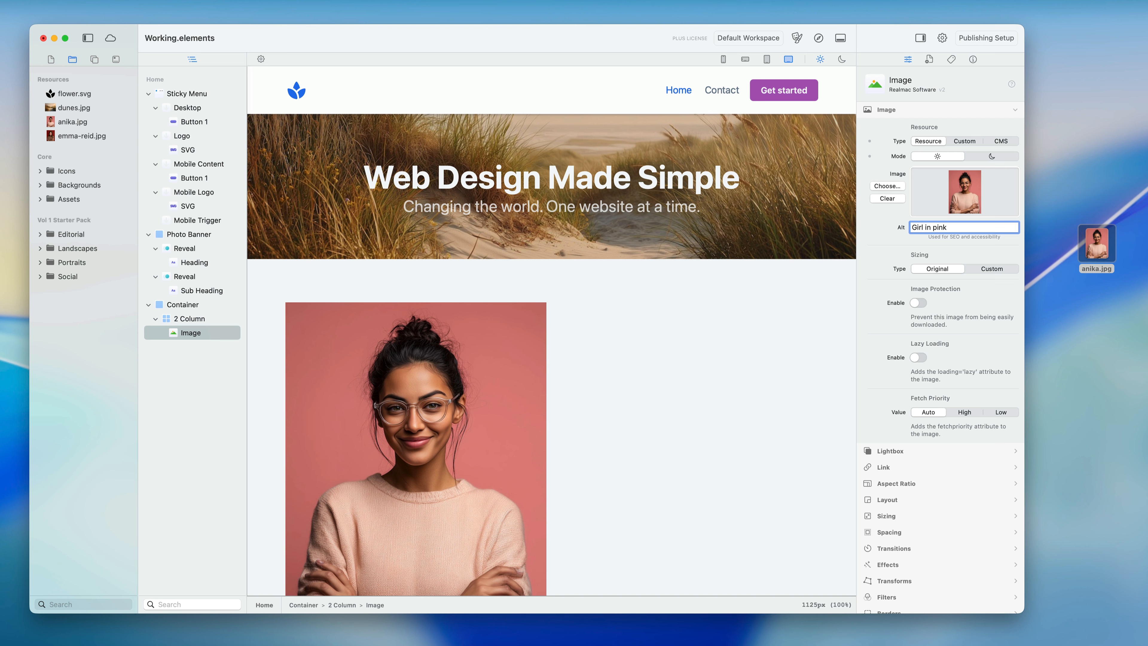
key(BackSpace)
key(BackSpace)
text(on)
key(super+Right)
text(in glasses)
key(Return)
Step: Try Custom sizing for the portrait with file sizes of 100 and 50 pixels, and return the sizing type to Original
scroll(597, 341, down, 4)
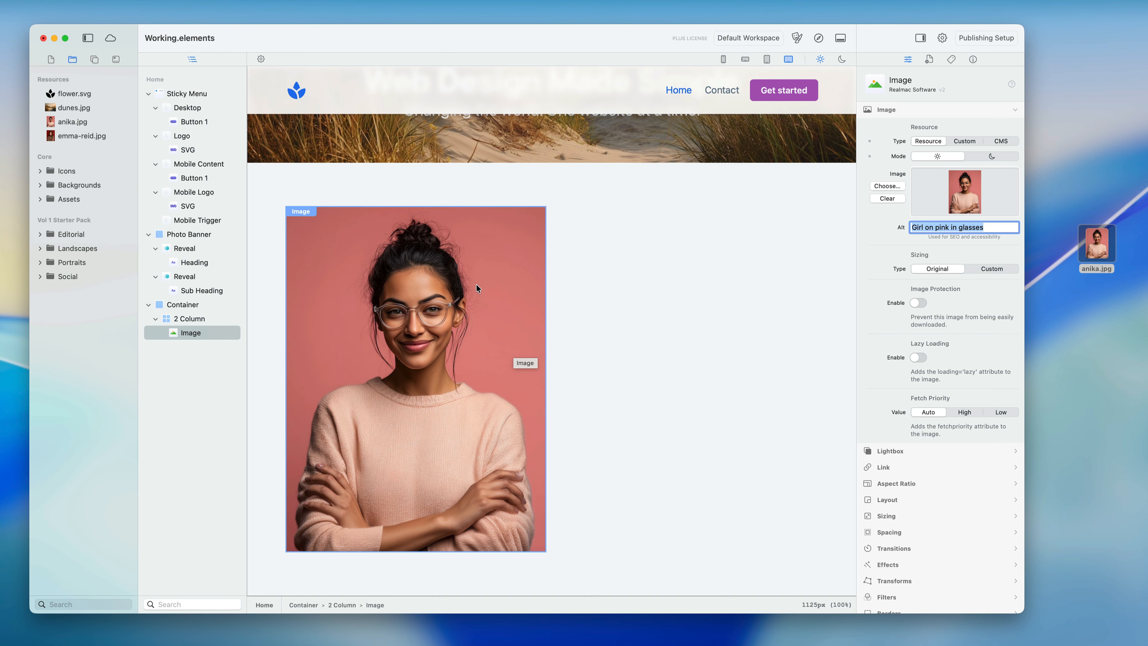
click(989, 270)
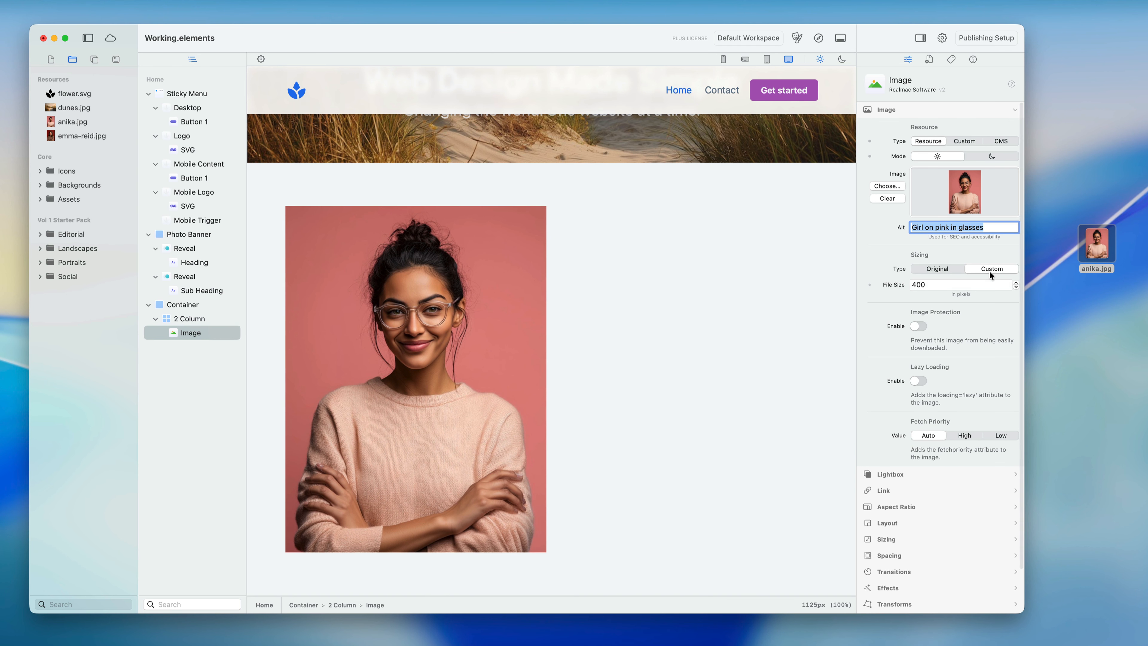
key(Tab)
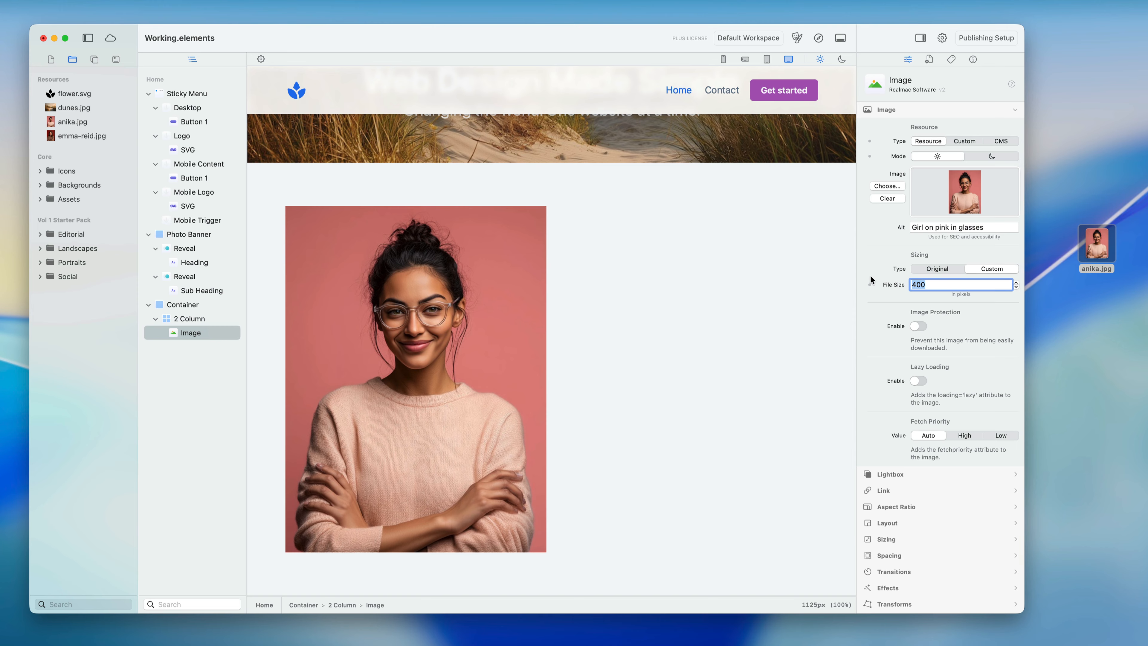
text(100)
key(BackSpace)
key(BackSpace)
key(BackSpace)
text(50)
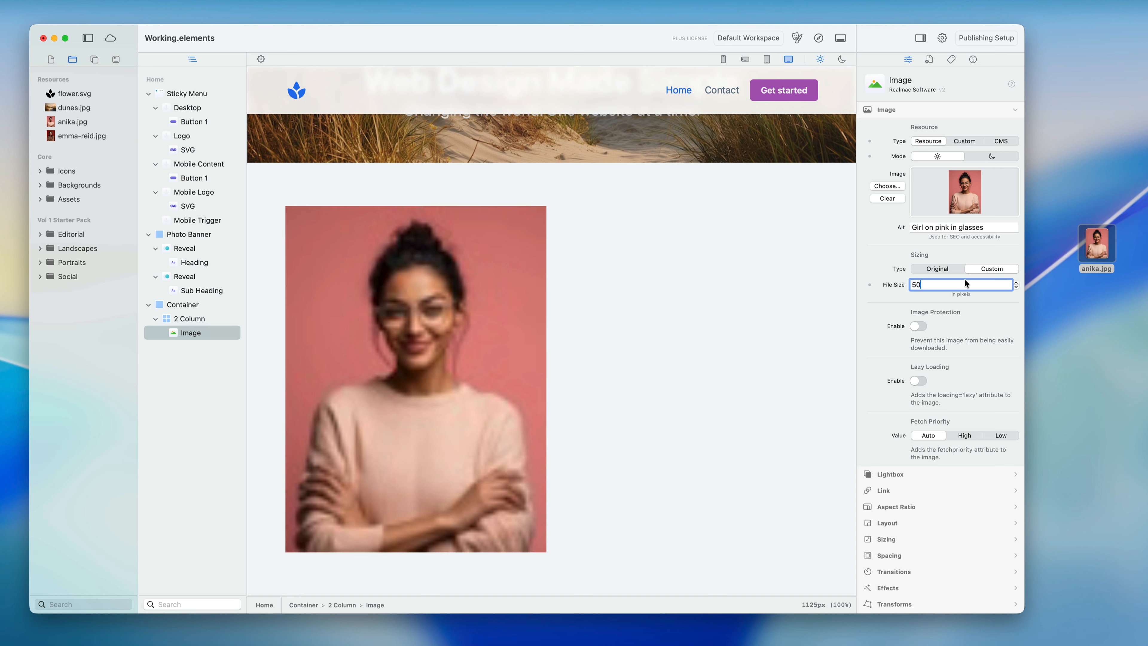
double_click(935, 282)
click(944, 268)
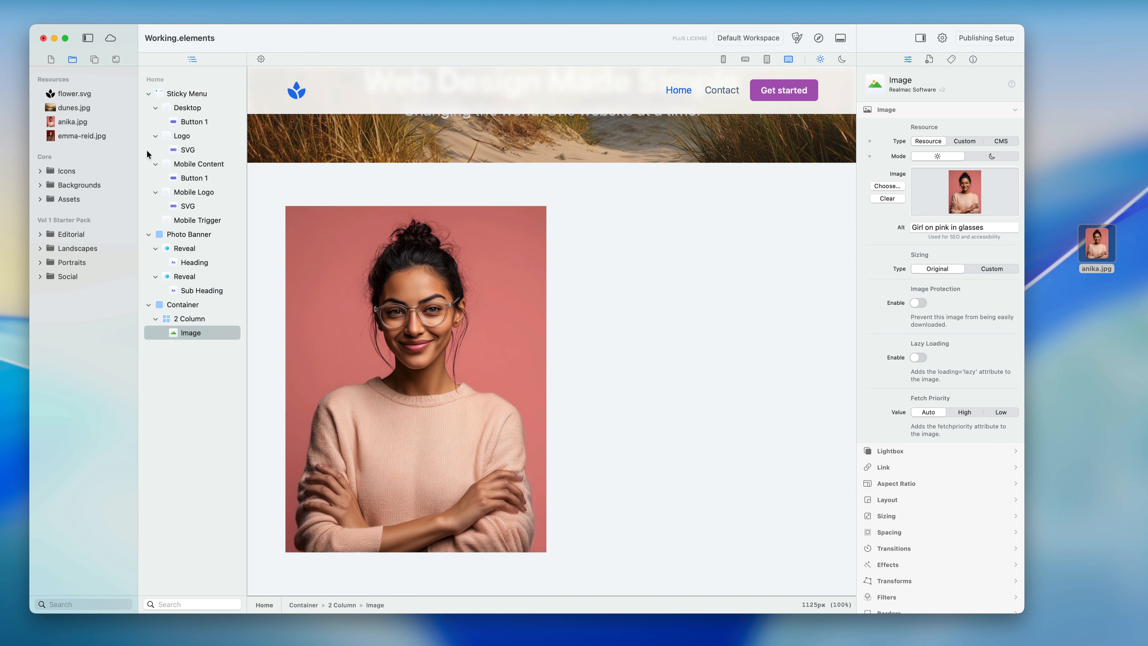
click(469, 378)
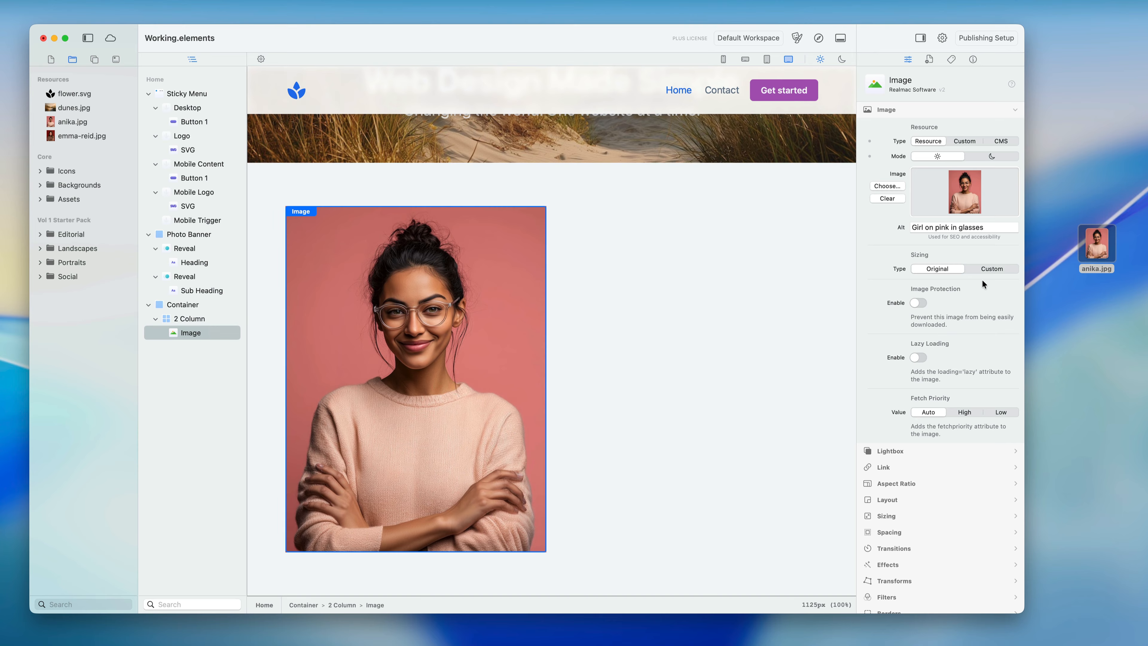
click(984, 268)
click(948, 267)
Step: Try High fetch priority for the portrait image and return the value to Auto
scroll(732, 344, up, 5)
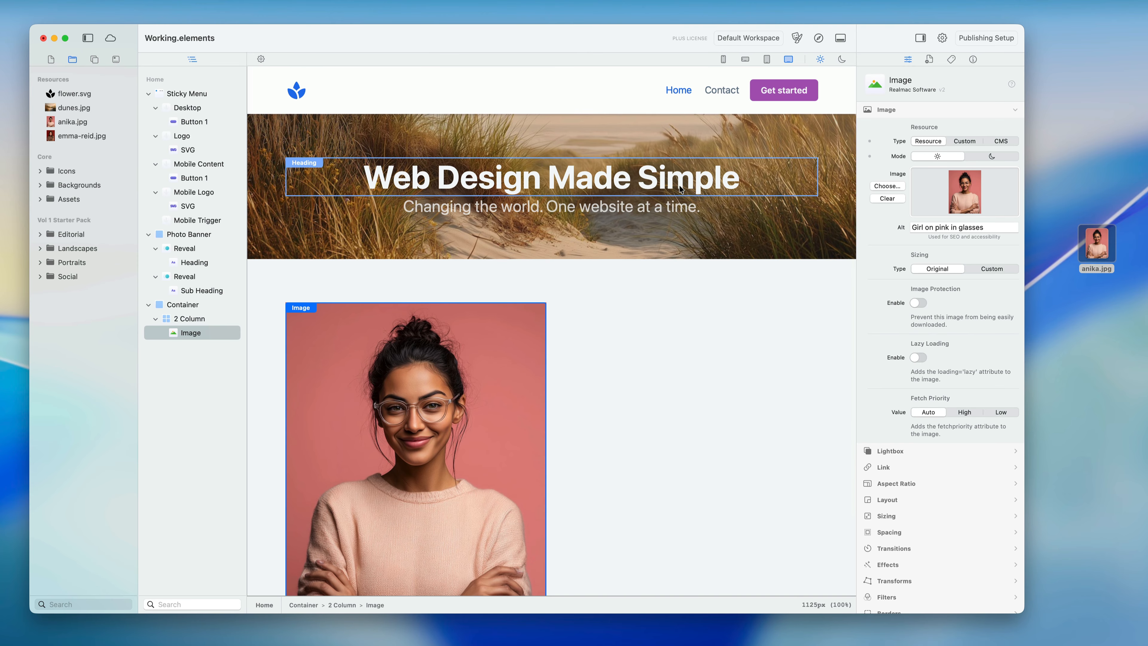
scroll(728, 401, down, 5)
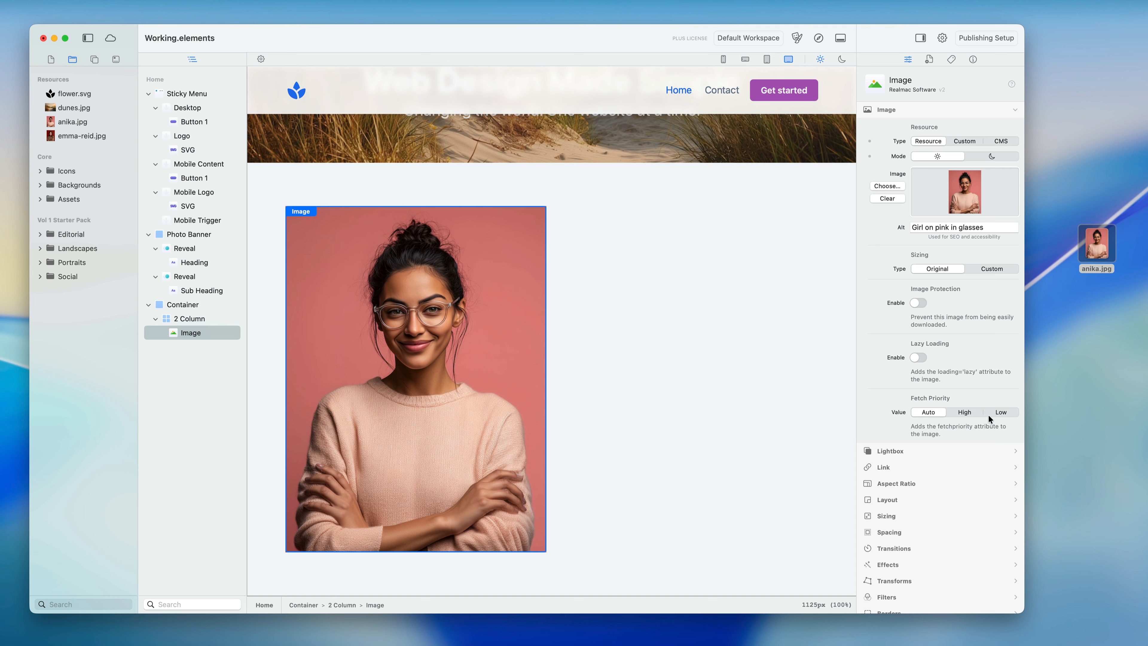
click(963, 412)
click(926, 412)
Step: Collapse the image's main settings and enable its Lightbox
click(903, 109)
click(897, 125)
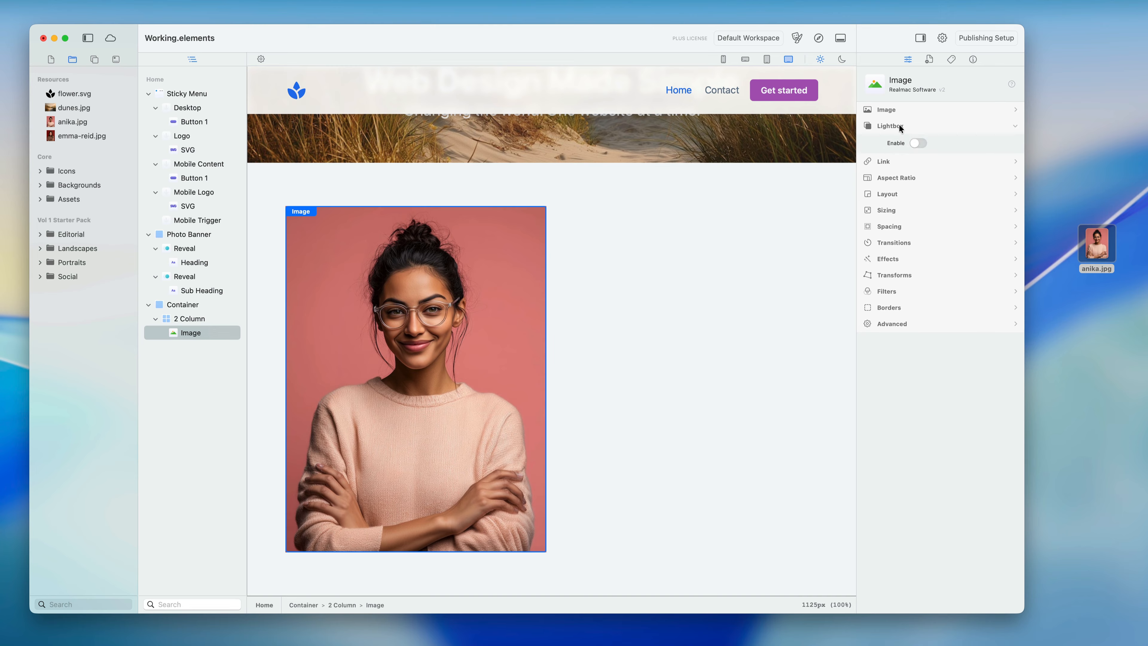
click(915, 144)
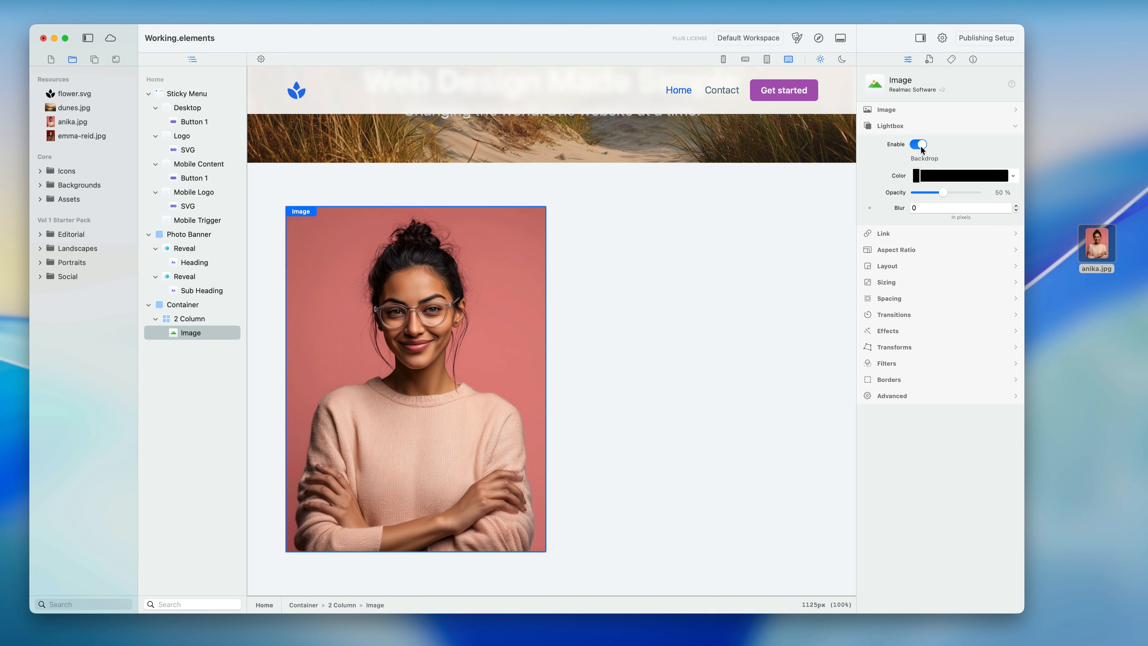
Step: Preview the page in the browser, open the portrait in its lightbox, close it and return to Elements
click(819, 38)
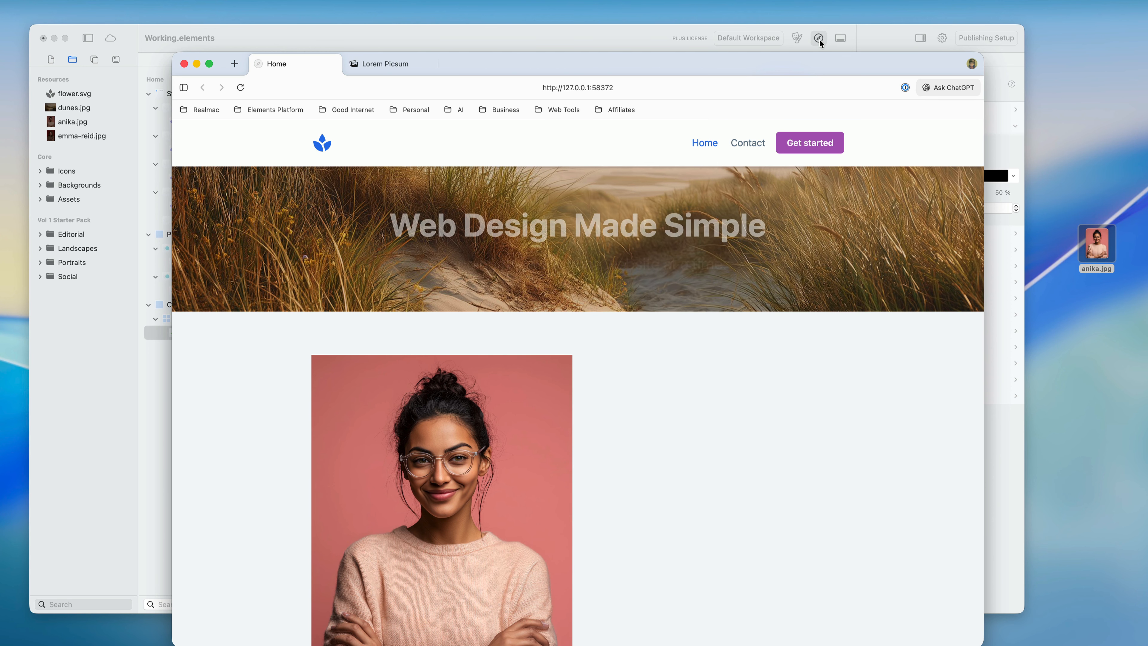
scroll(684, 356, down, 3)
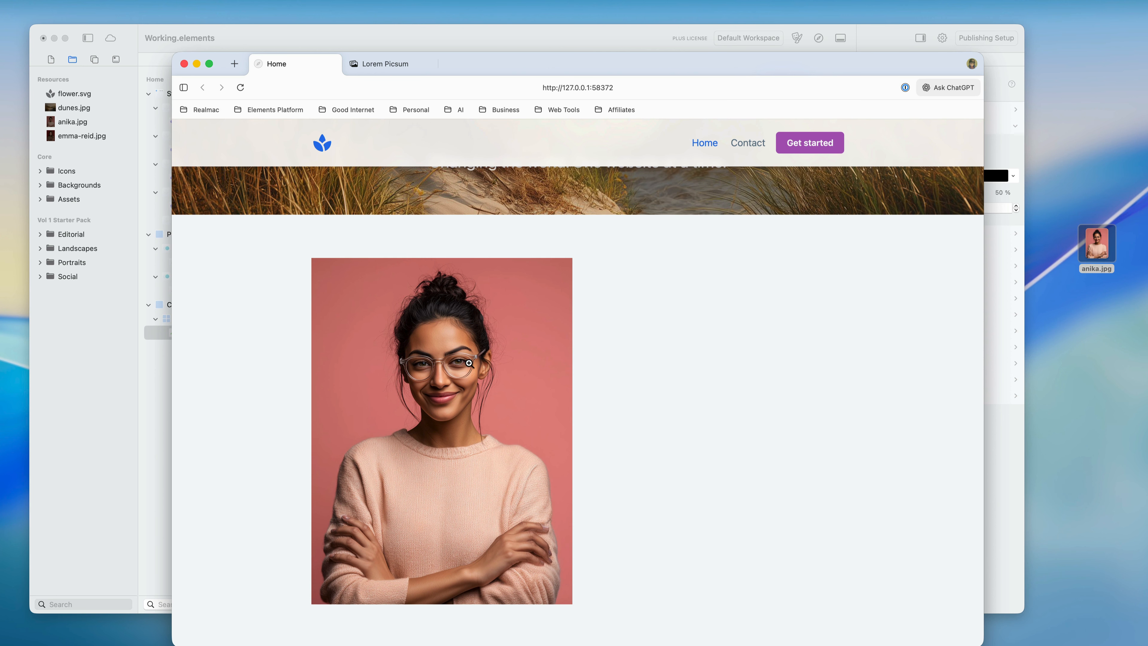
click(493, 370)
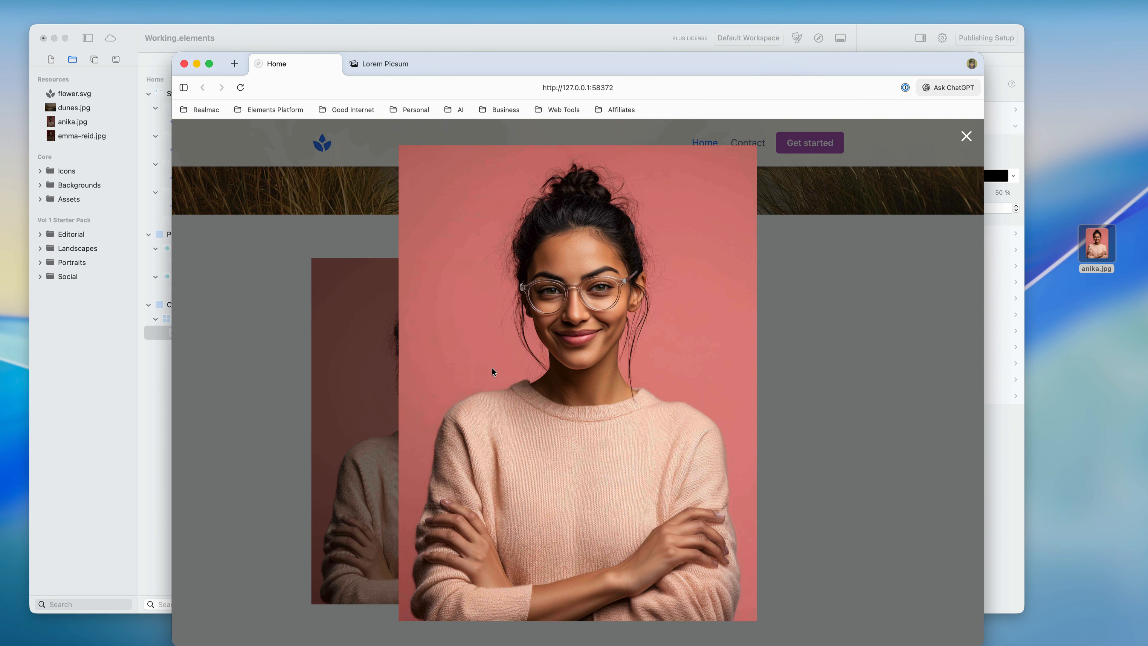
click(965, 137)
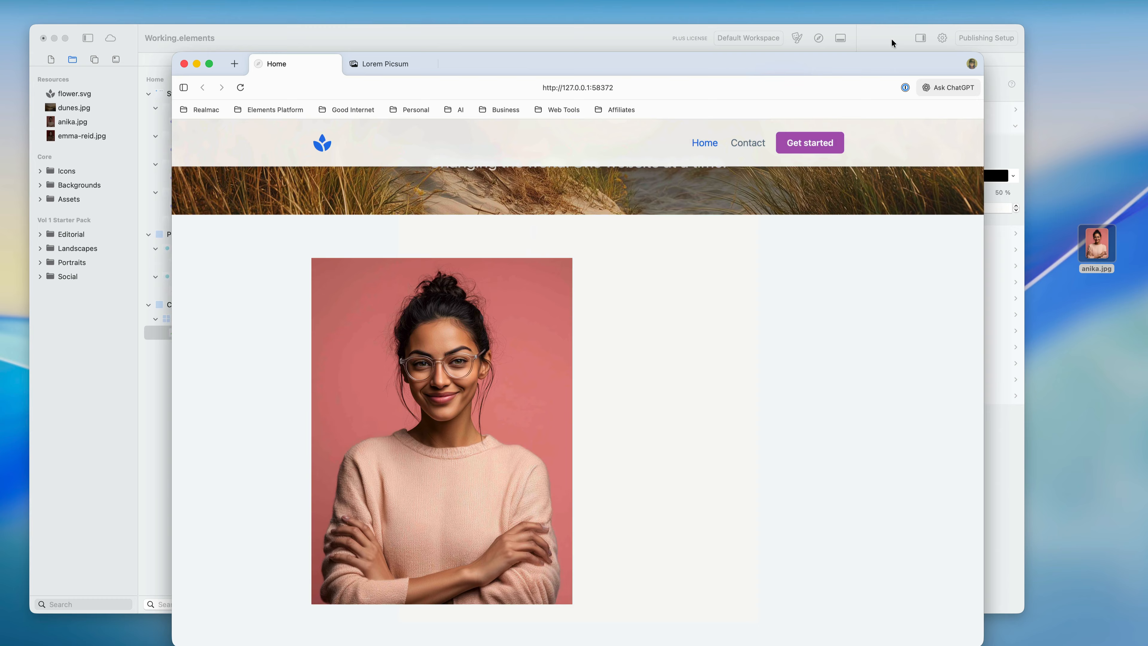
click(892, 40)
Step: Set the portrait's lightbox backdrop blur to 10 pixels and its opacity to 80%
click(920, 143)
click(922, 145)
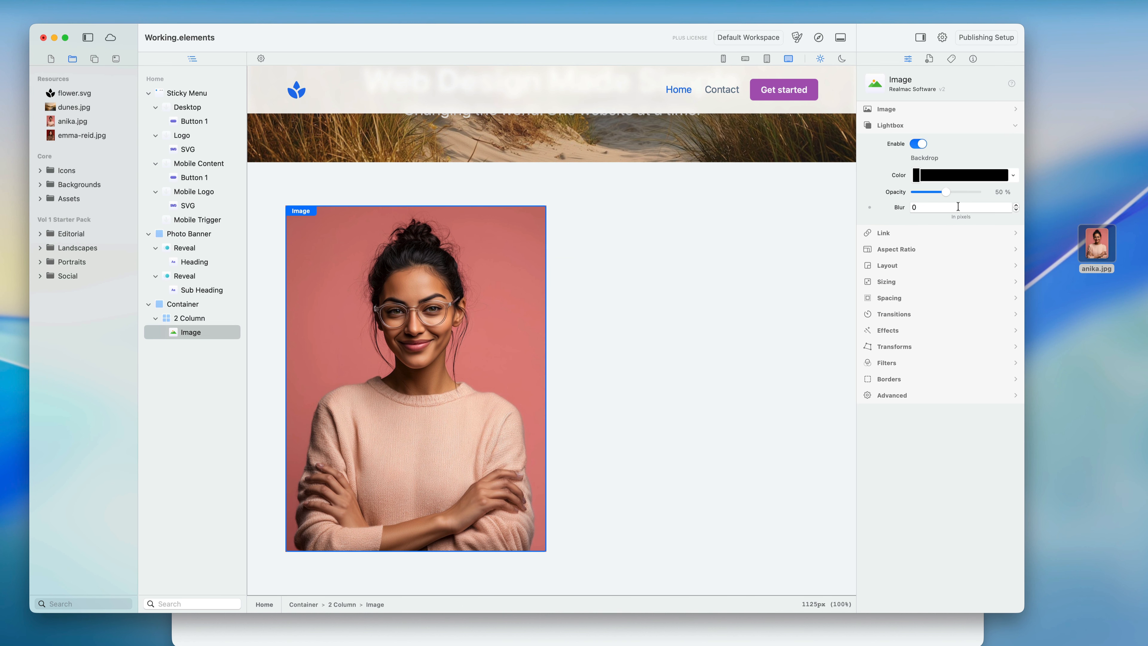
click(937, 208)
text(10)
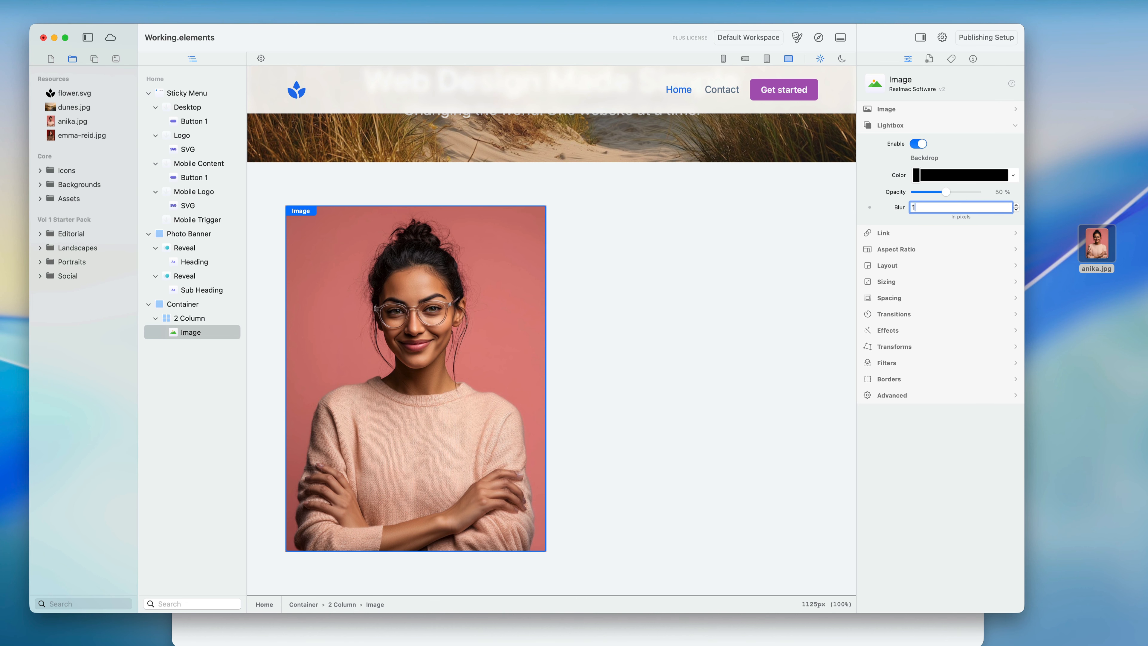
key(Return)
drag(945, 192, 947, 192)
Step: Preview the page in the browser again, check the portrait's lightbox with the adjusted backdrop, and return to Elements
click(820, 37)
scroll(566, 384, down, 3)
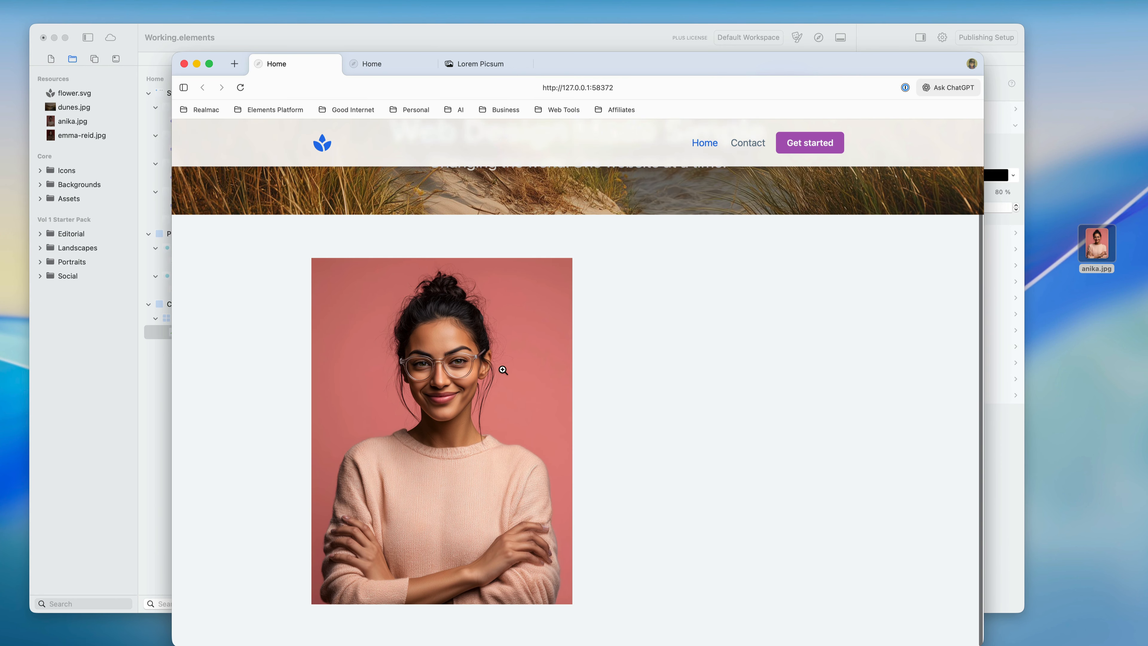
click(503, 369)
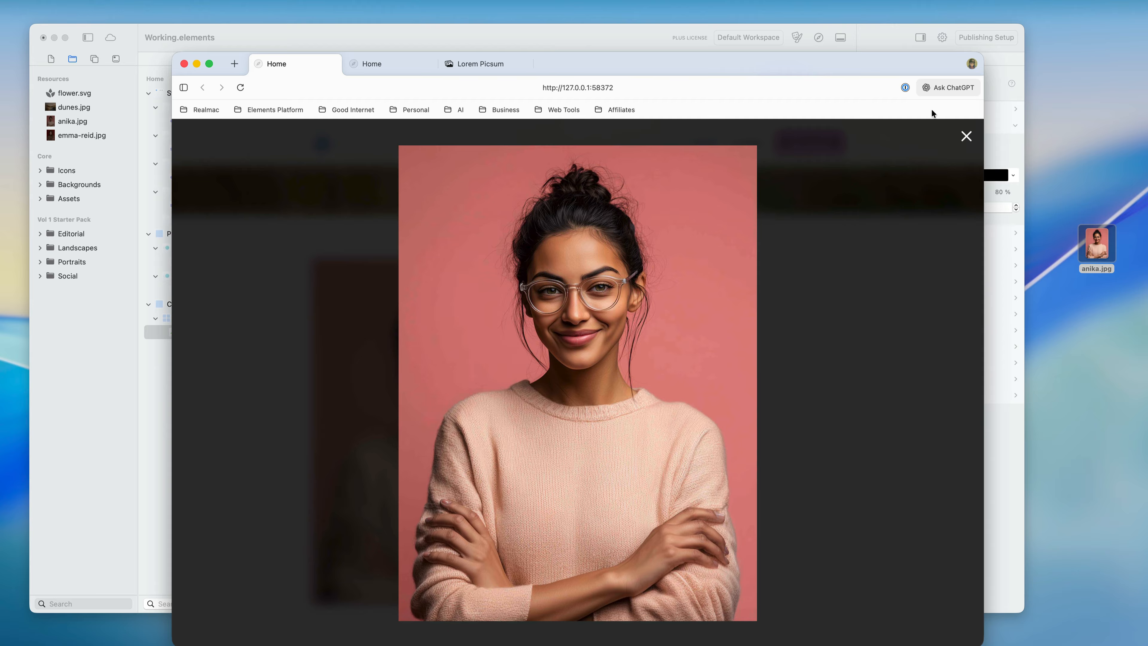
click(966, 136)
click(562, 306)
click(966, 136)
click(875, 33)
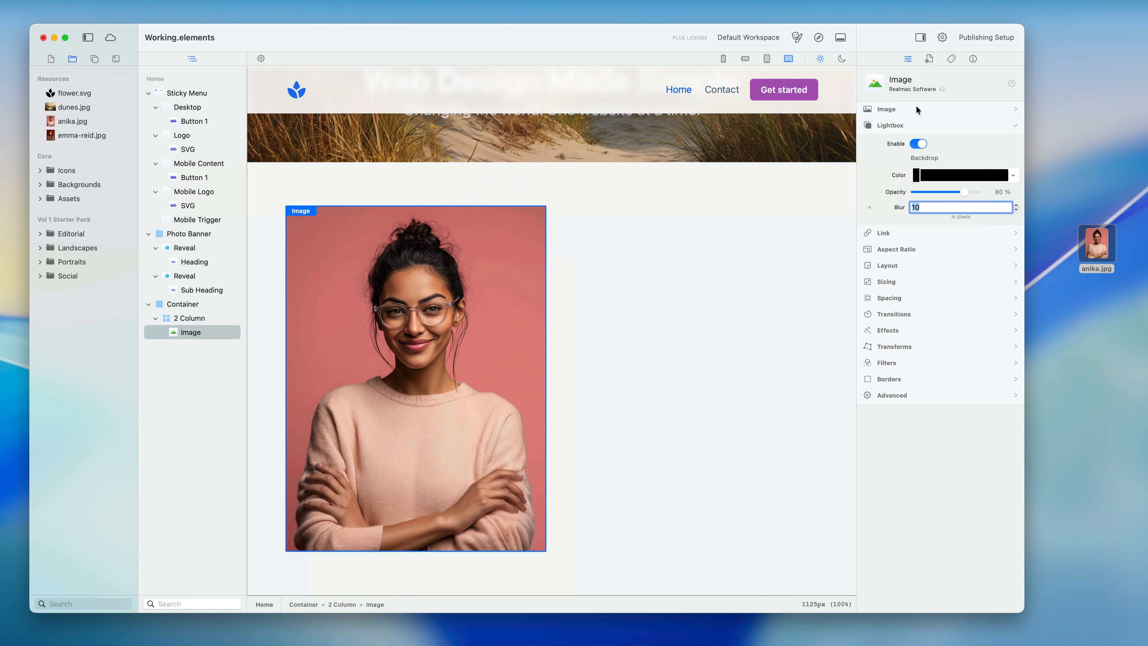
Step: Disable the portrait's lightbox and review its Link and Aspect Ratio settings
click(916, 142)
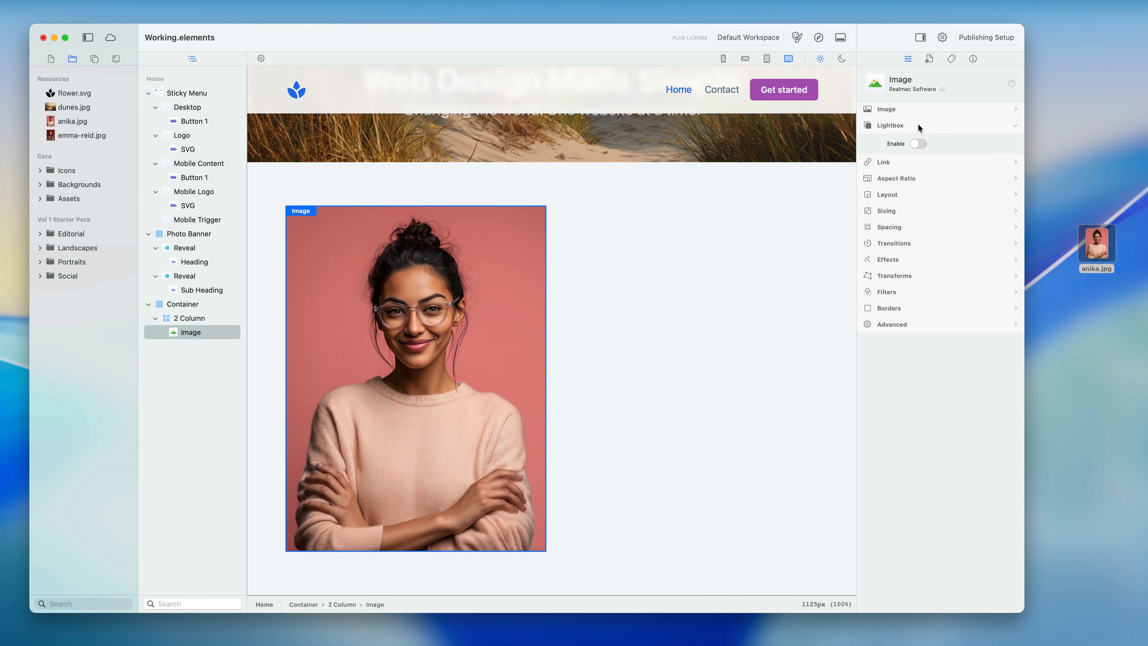
click(918, 123)
click(903, 143)
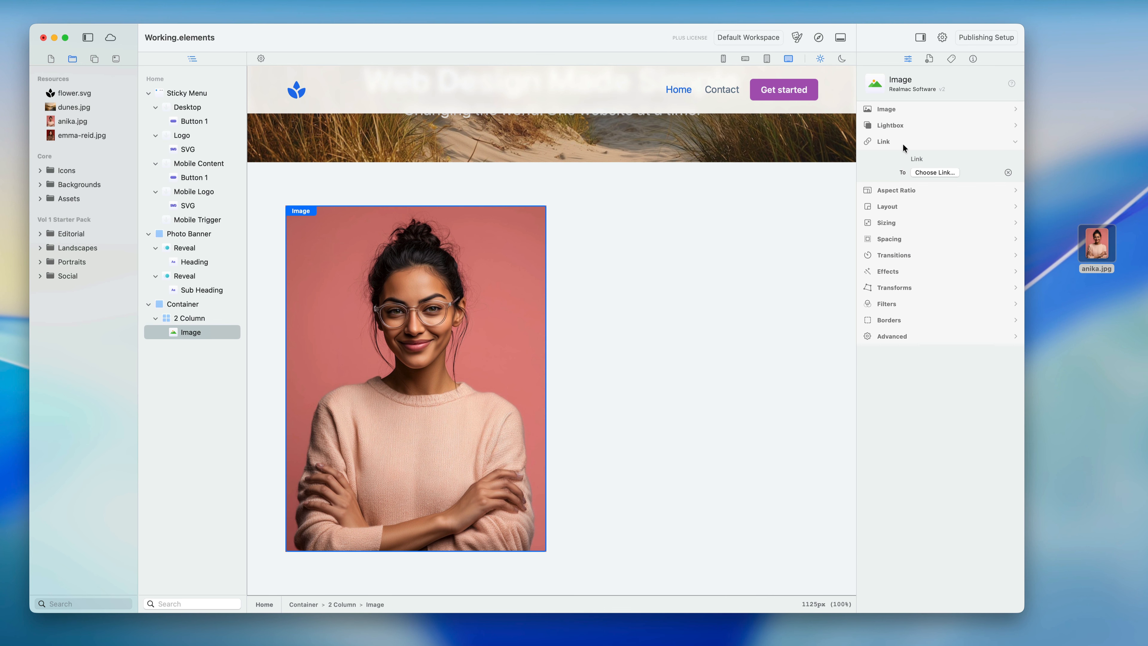
click(902, 143)
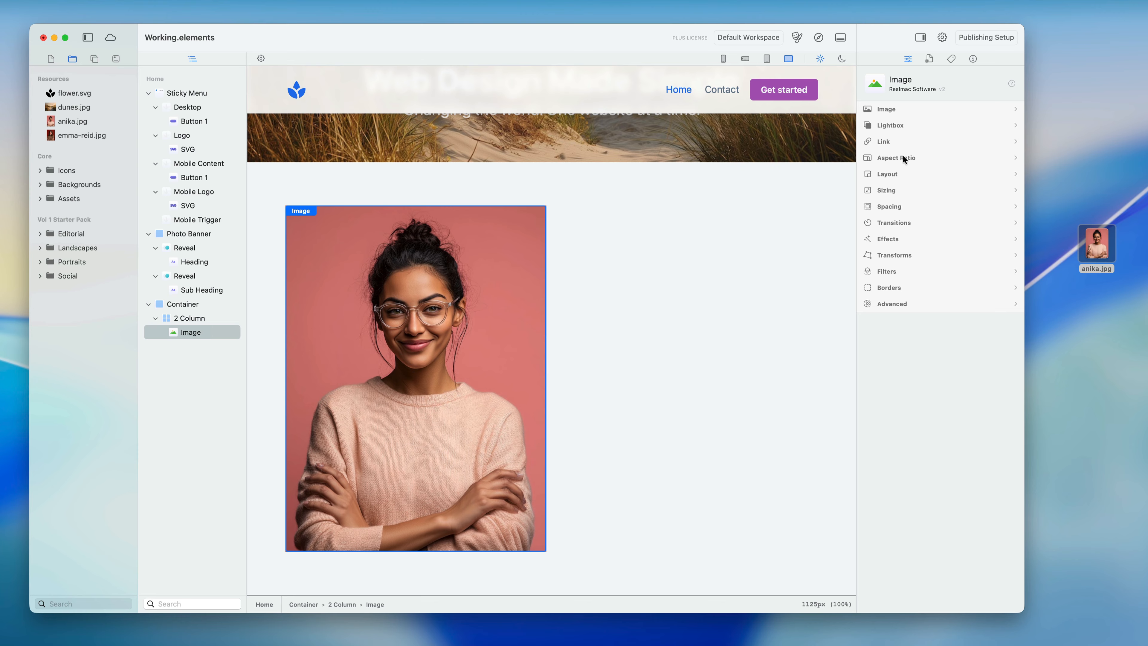
click(903, 157)
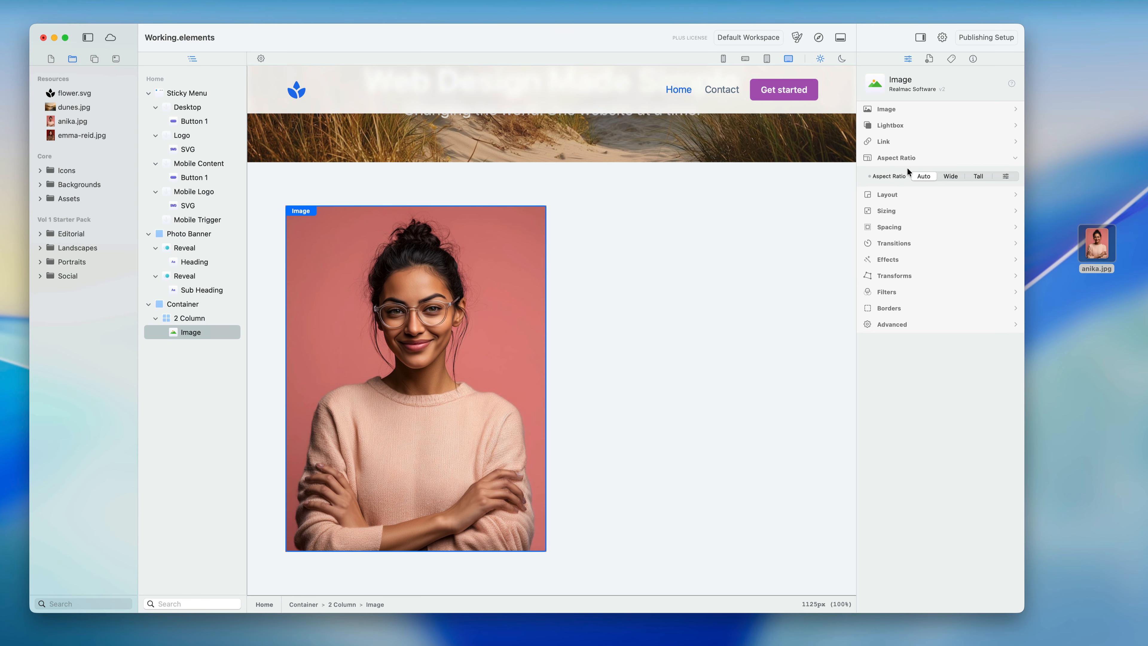
Step: Try the Custom sizing type with a file size of 50 pixels on the portrait and return it to Original
click(901, 108)
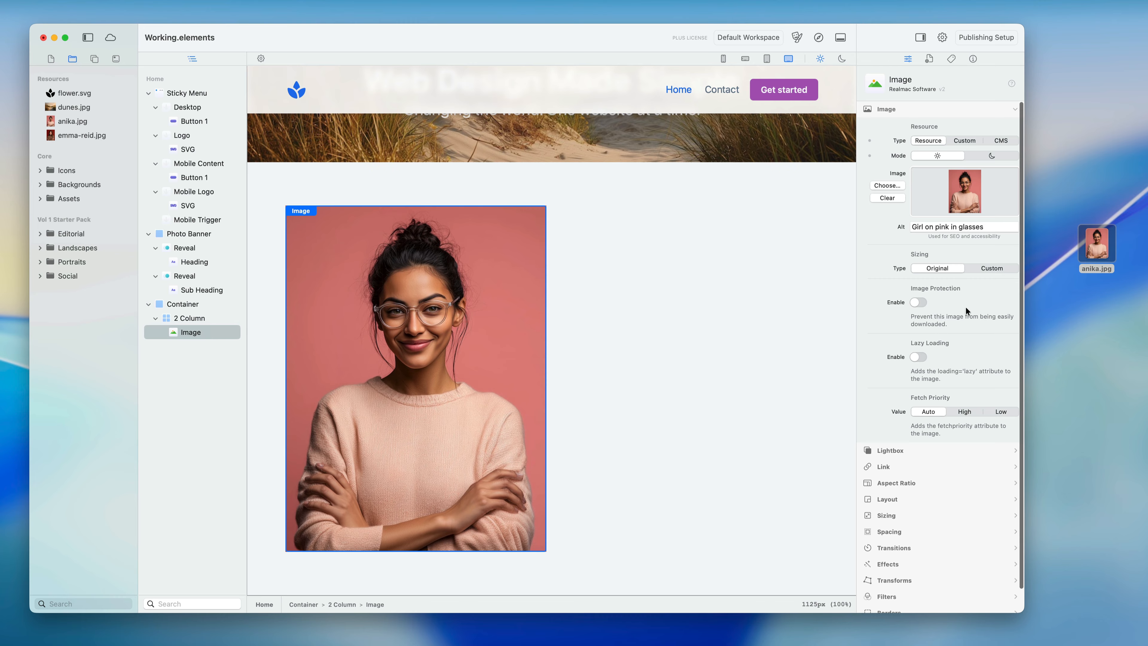
click(986, 267)
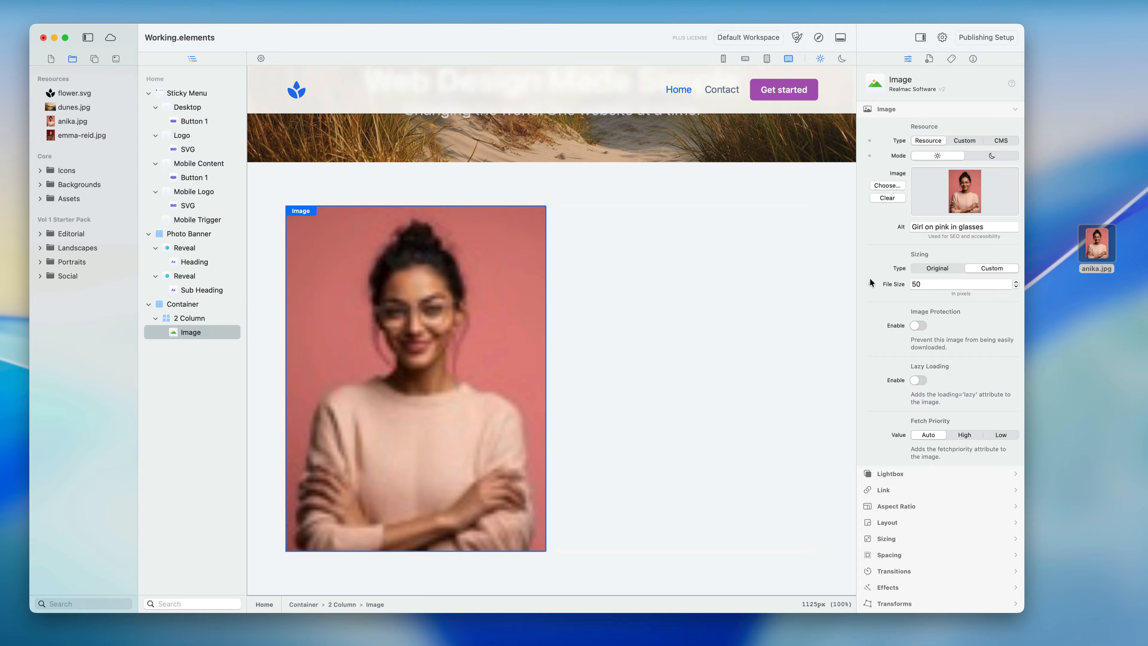
click(938, 269)
click(897, 109)
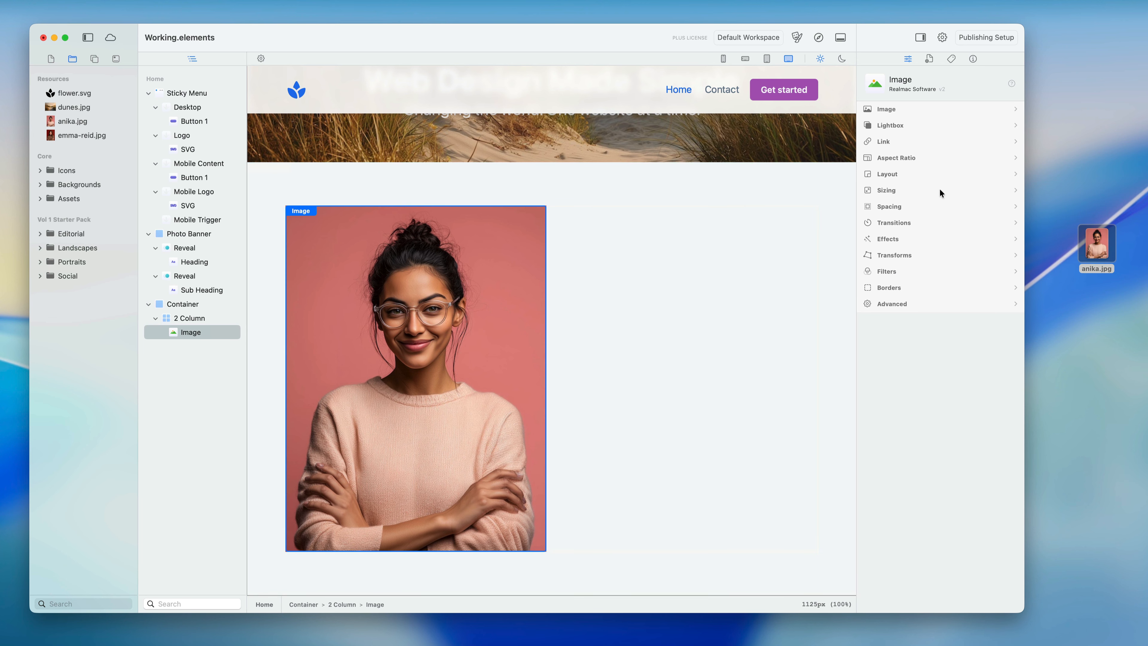
Step: Open the portrait's Sizing settings and duplicate the image inside the 2 Column grid
click(904, 190)
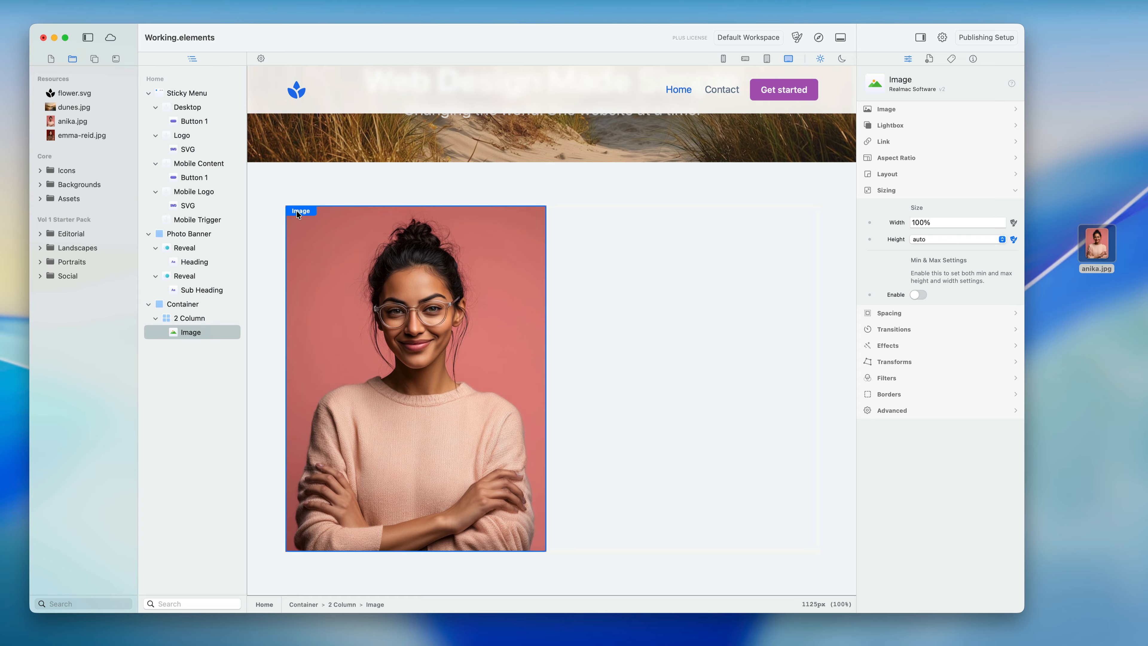
click(179, 321)
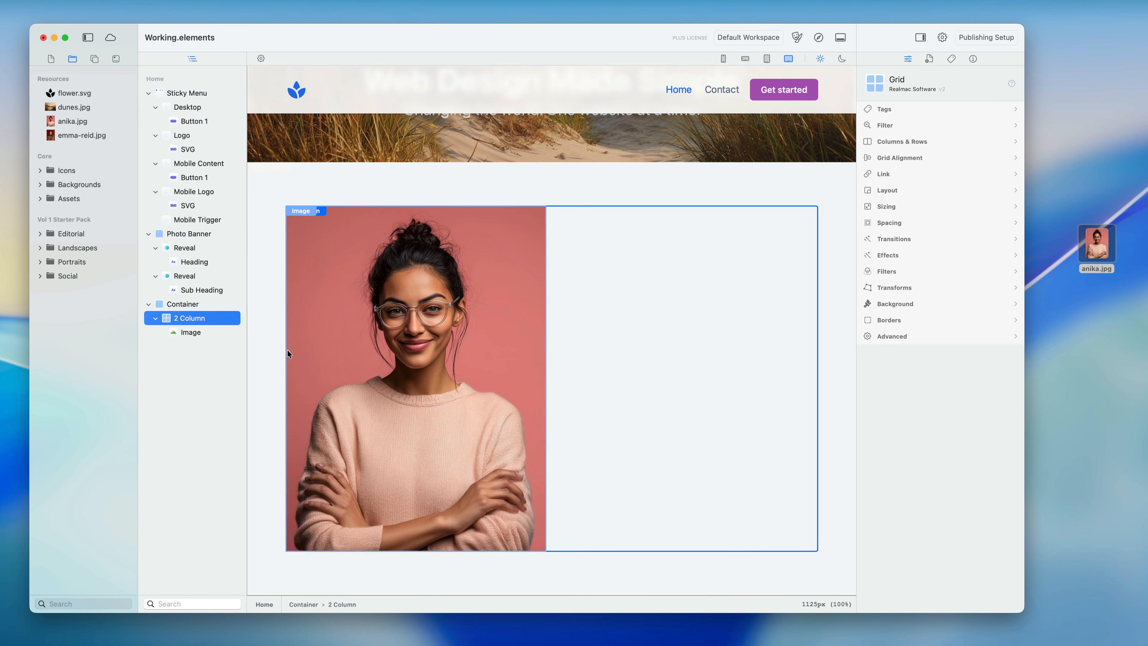
click(185, 329)
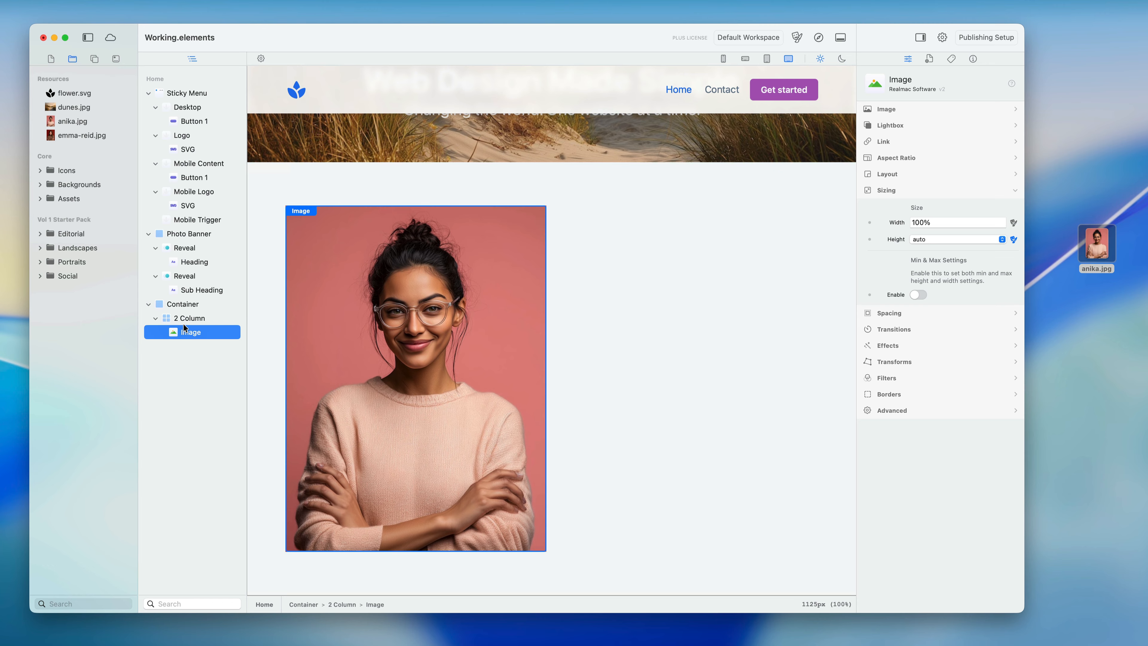
key(super+d)
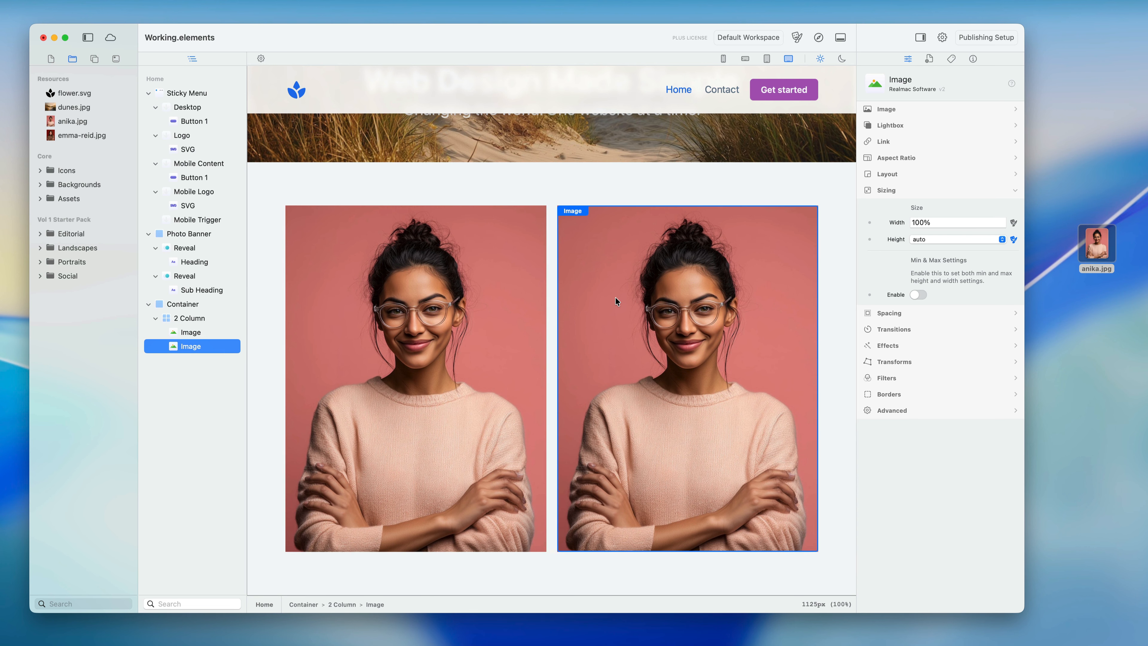
Step: Review the Columns & Rows settings of the 2 Column grid and try its column count, ending at 2 columns
click(553, 296)
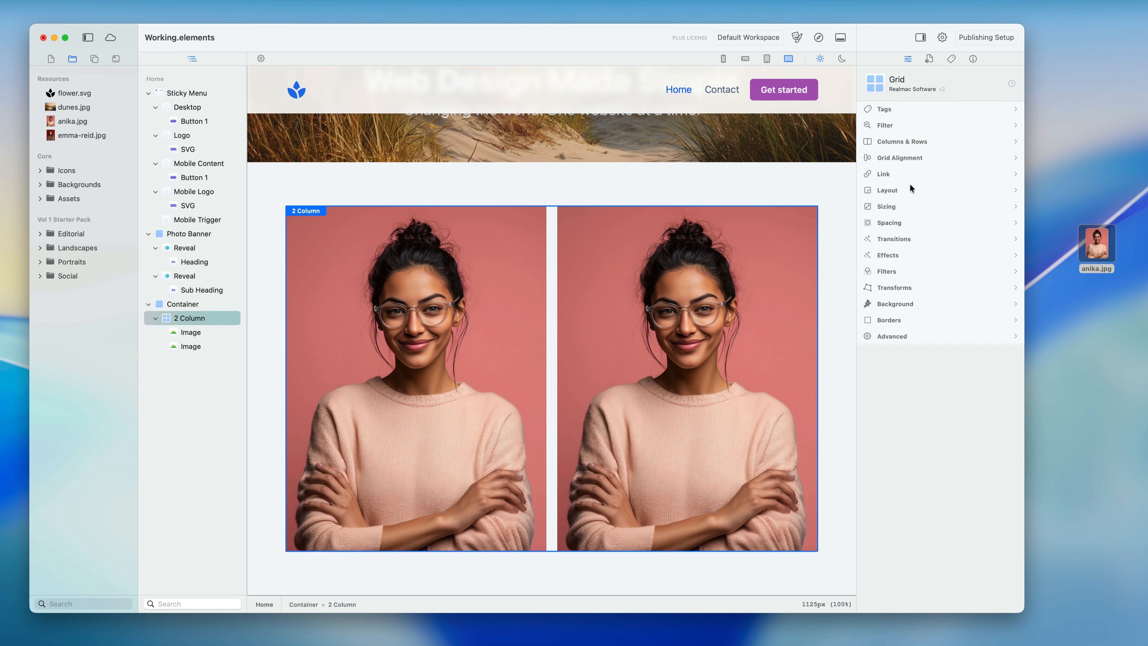
click(916, 158)
click(912, 143)
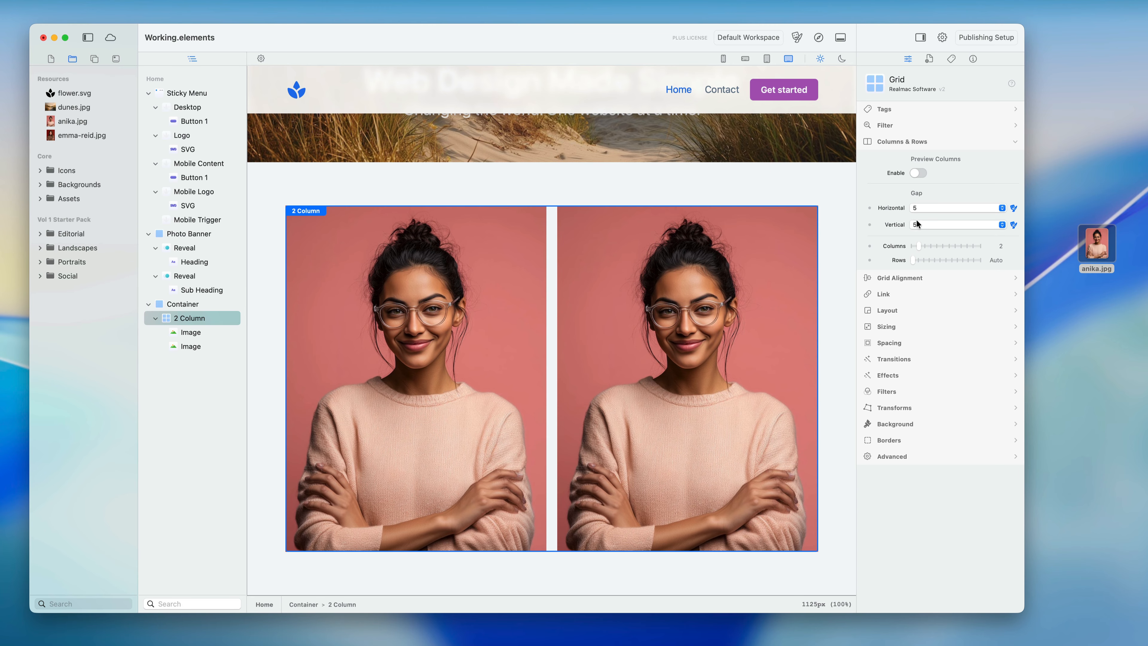
mouse_move(923, 245)
mouse_down()
mouse_move(943, 249)
mouse_move(921, 248)
mouse_up()
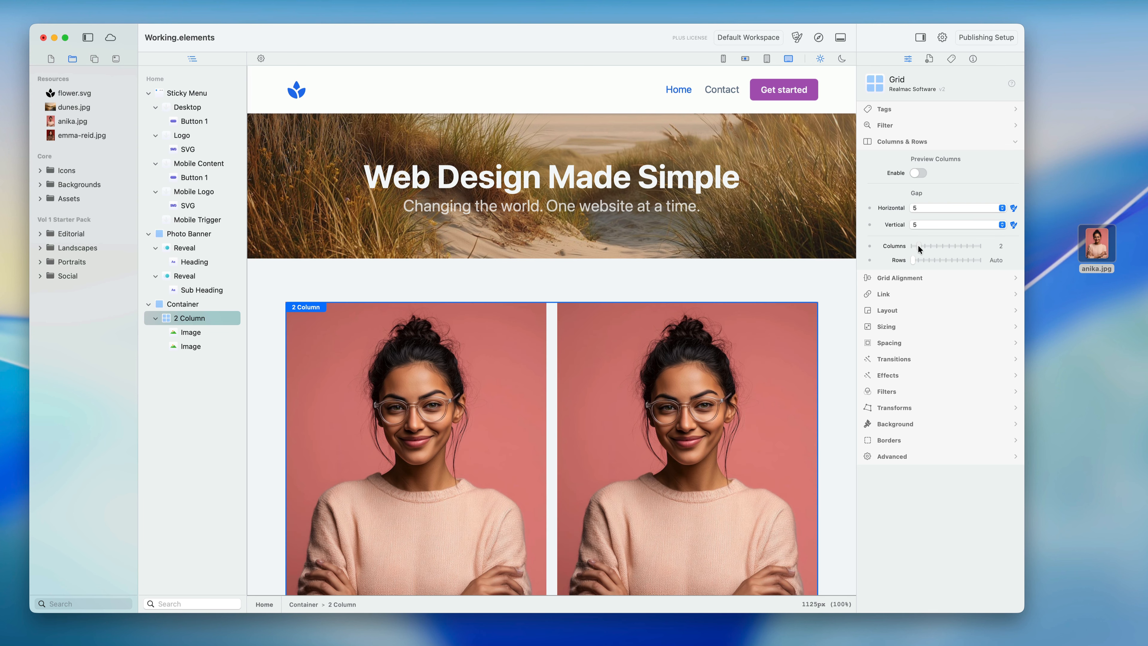
click(918, 144)
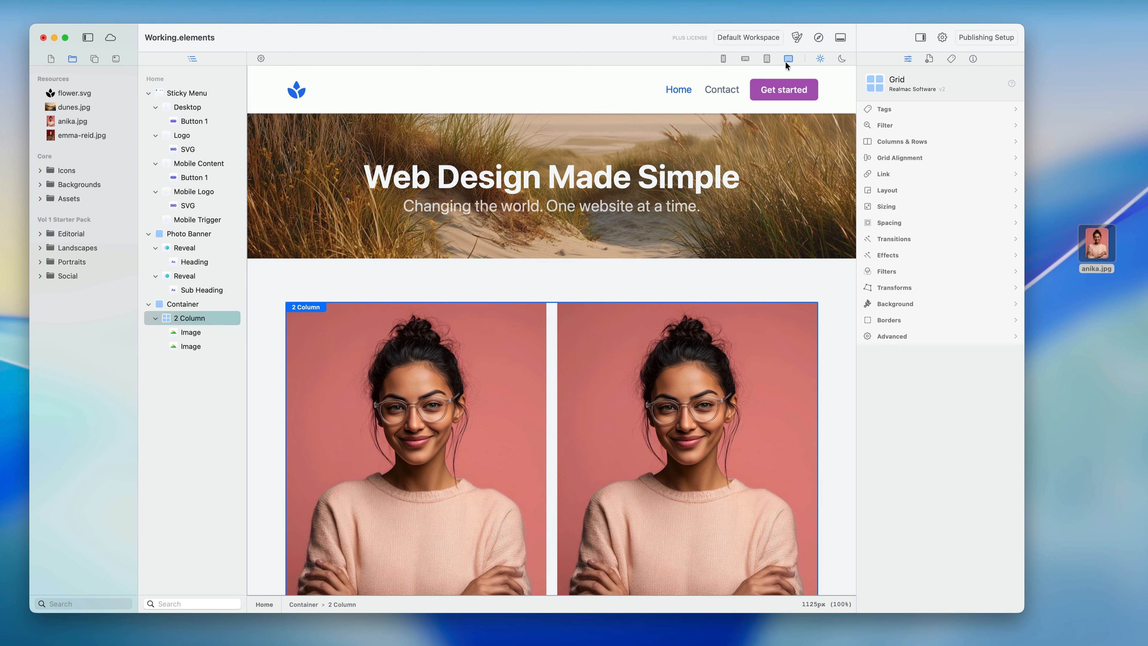
Step: Check the page layout at the smaller device breakpoints, return to desktop and resize the canvas to about 1101 px wide
click(766, 59)
click(745, 59)
click(723, 58)
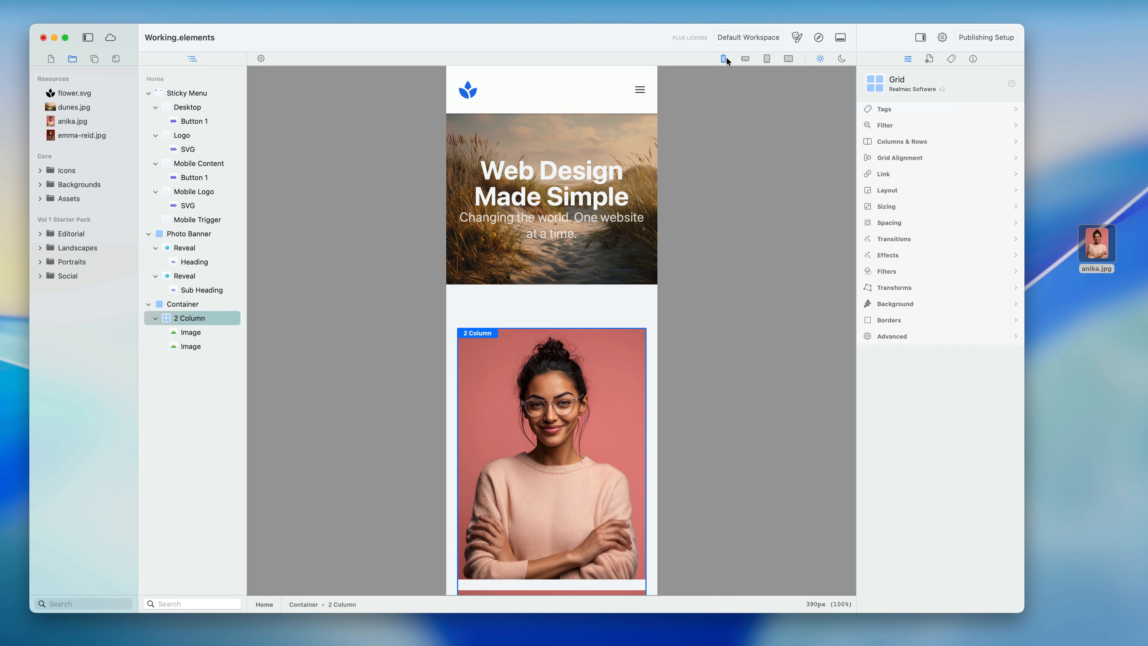
click(789, 59)
drag(832, 277, 850, 277)
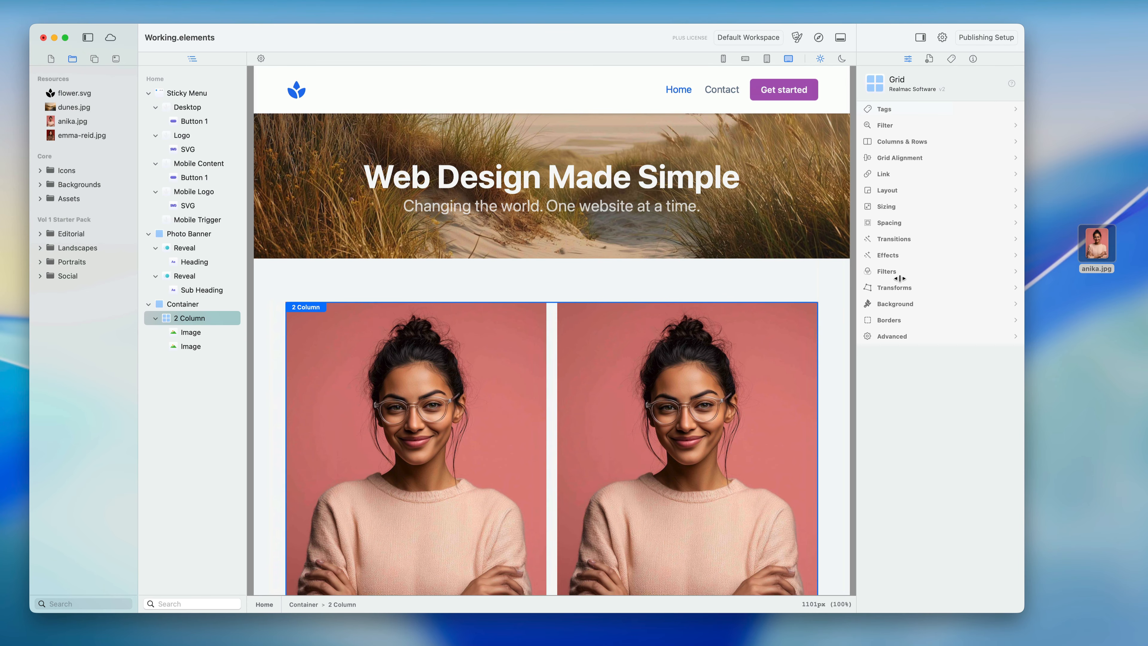
Step: Set the width of the second image in the grid to 250px
click(782, 412)
scroll(778, 411, down, 1)
scroll(778, 411, down, 2)
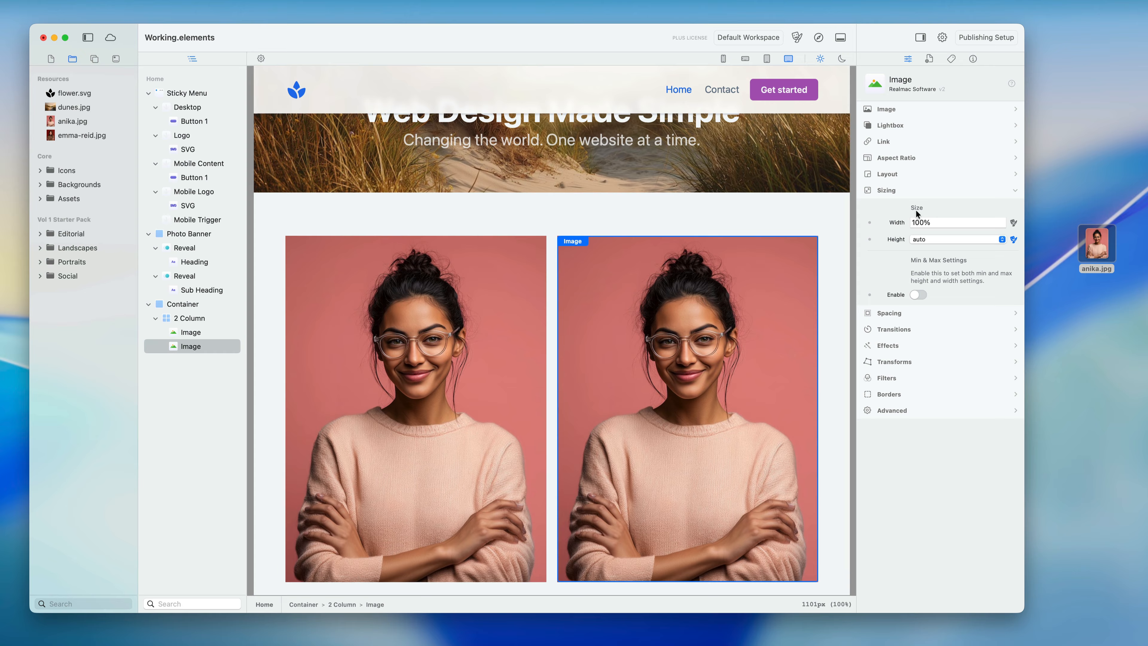
click(936, 222)
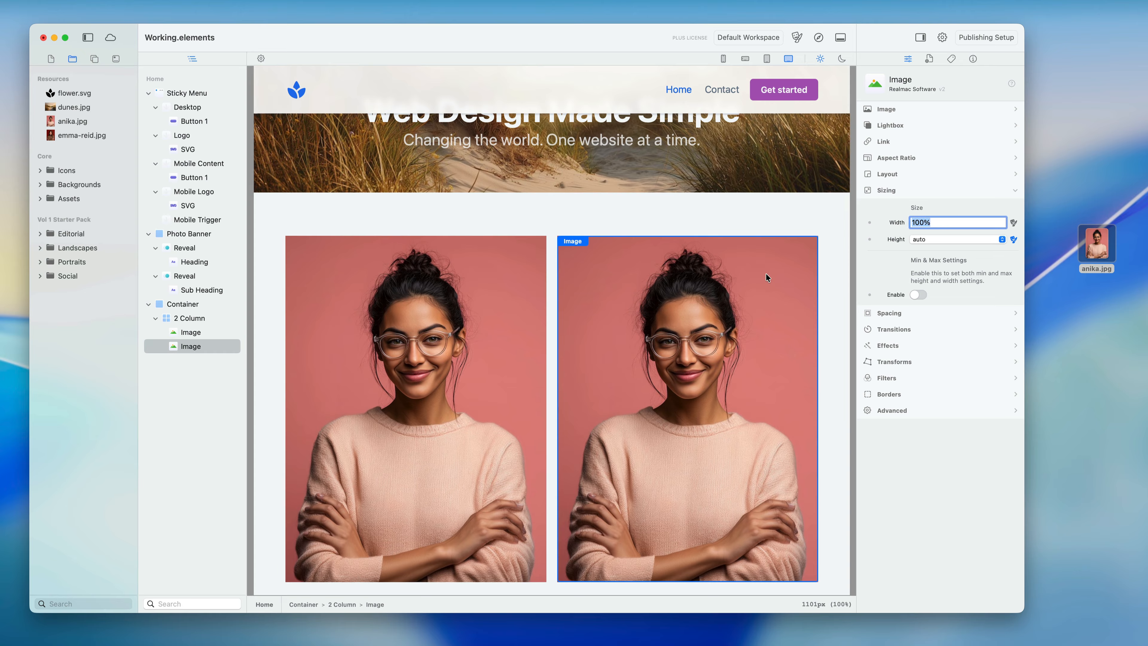
text(250px)
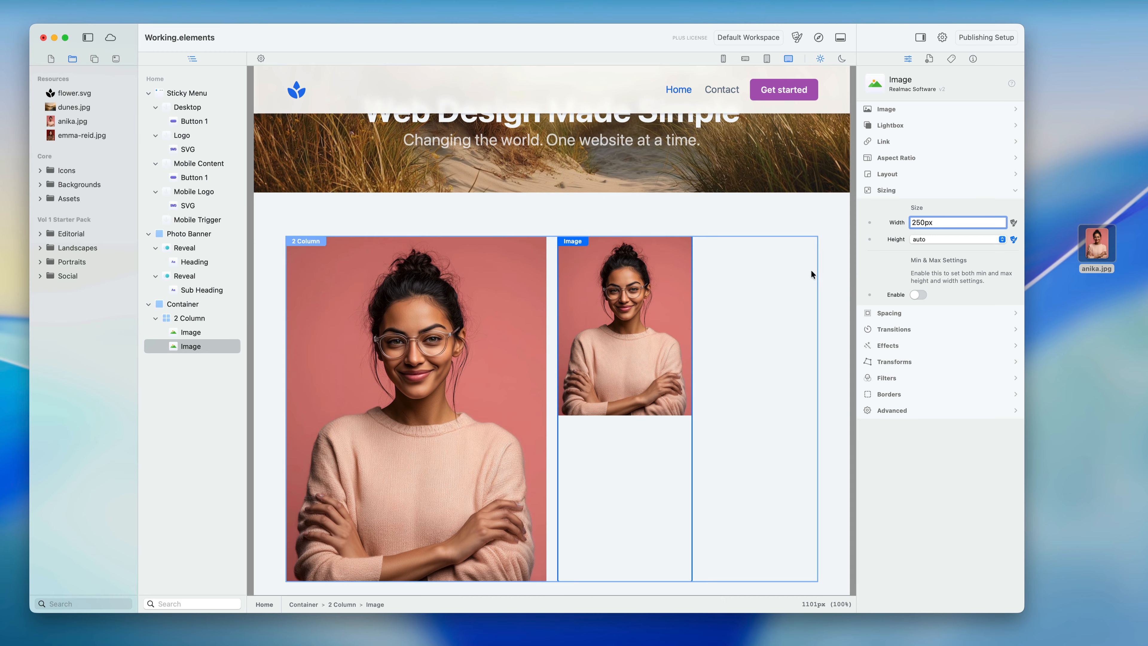
Step: Compare how the 100% and 250px images respond at canvas widths of about 414, 230, 200 and 434 px
drag(851, 267, 663, 272)
scroll(616, 329, down, 5)
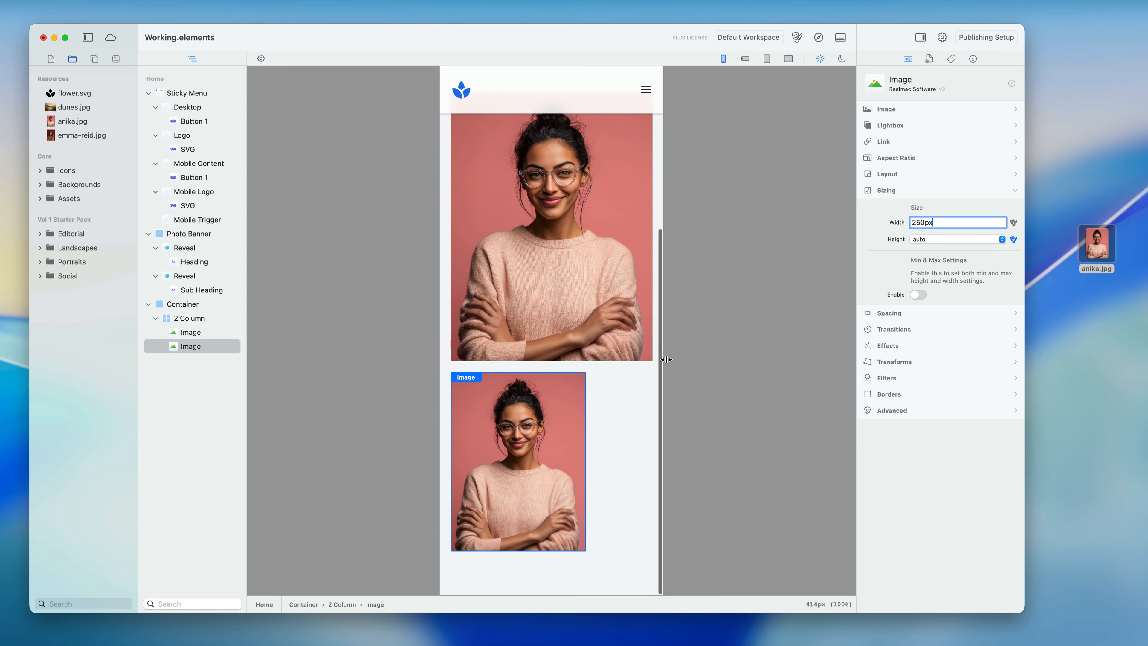
drag(661, 359, 611, 358)
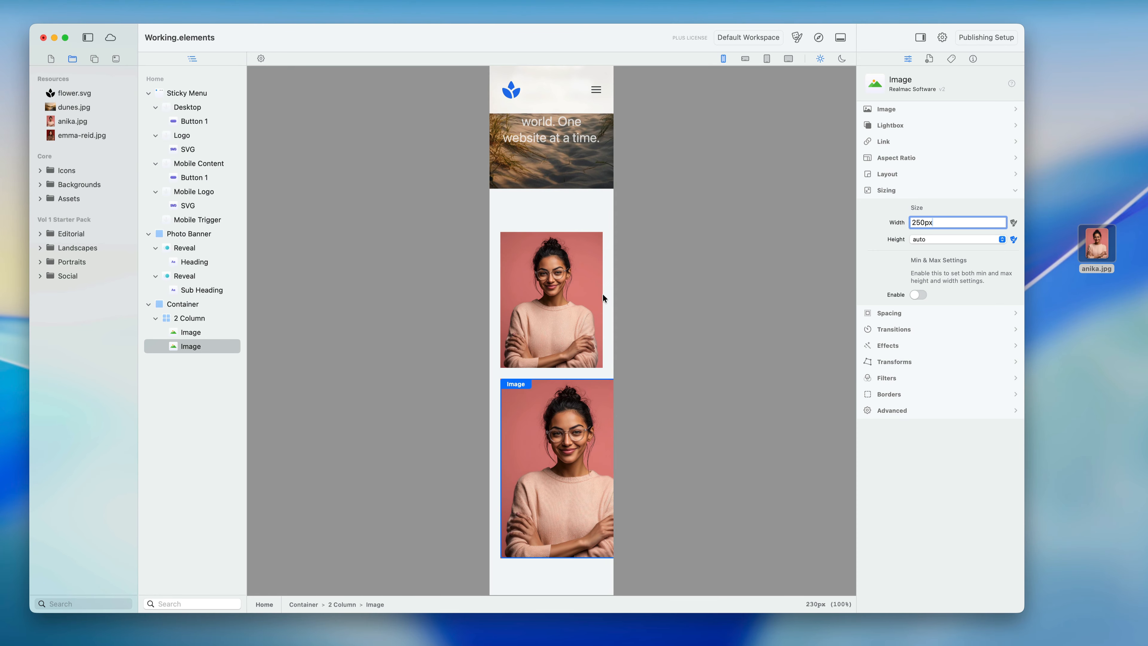
click(577, 285)
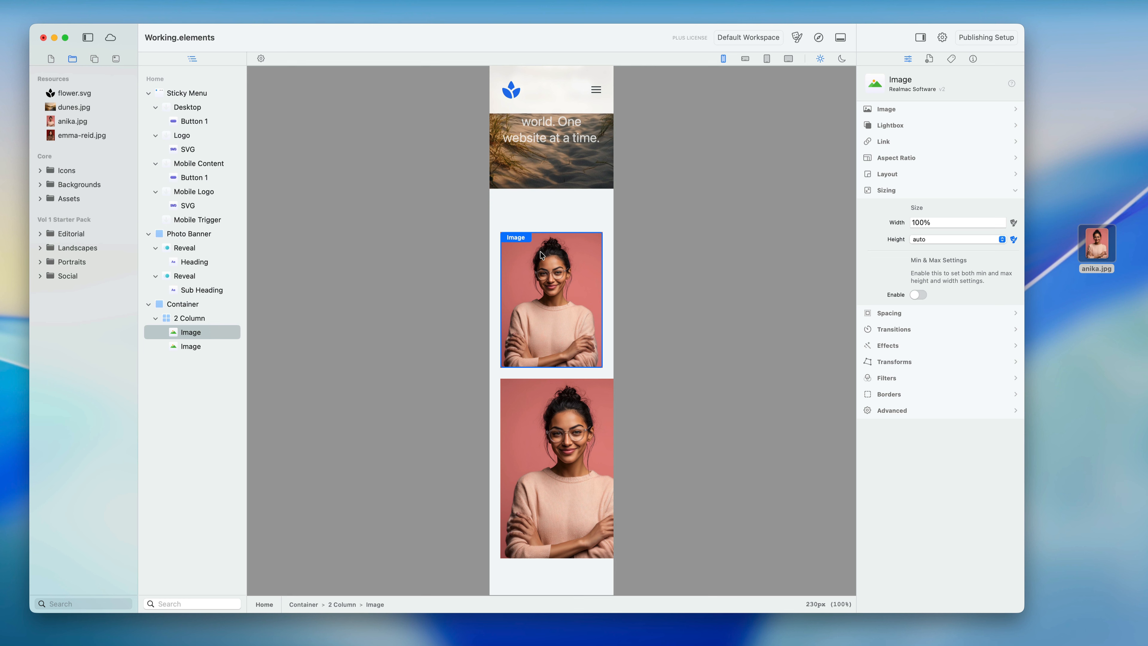
click(548, 417)
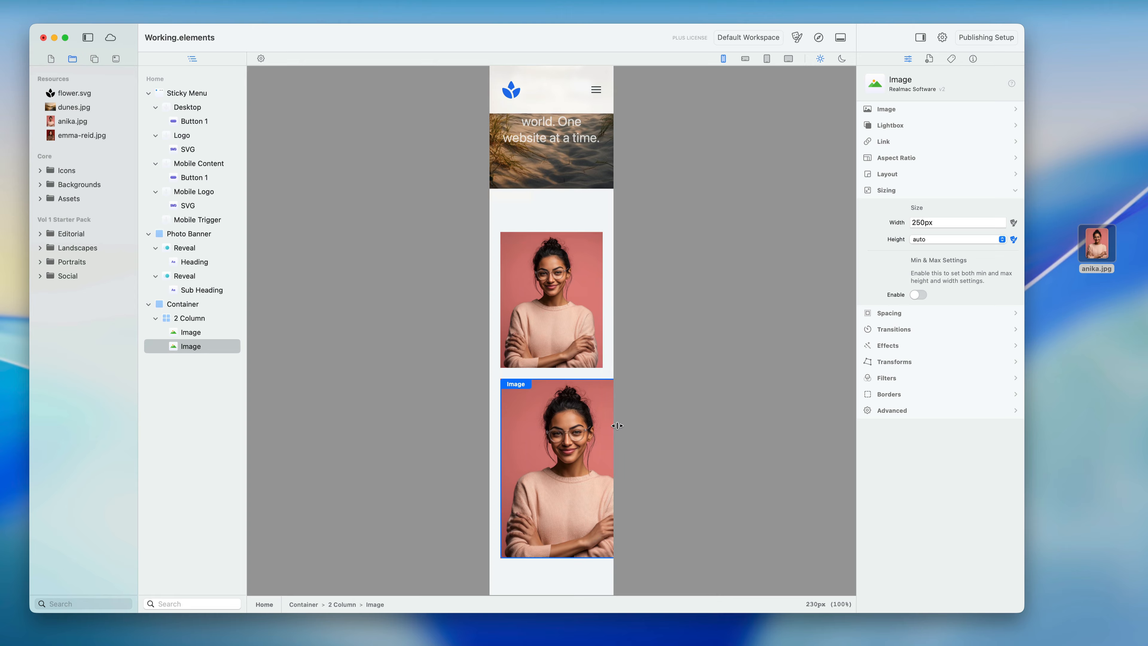
mouse_move(615, 427)
mouse_down()
mouse_move(597, 427)
mouse_move(641, 429)
mouse_move(604, 432)
mouse_up()
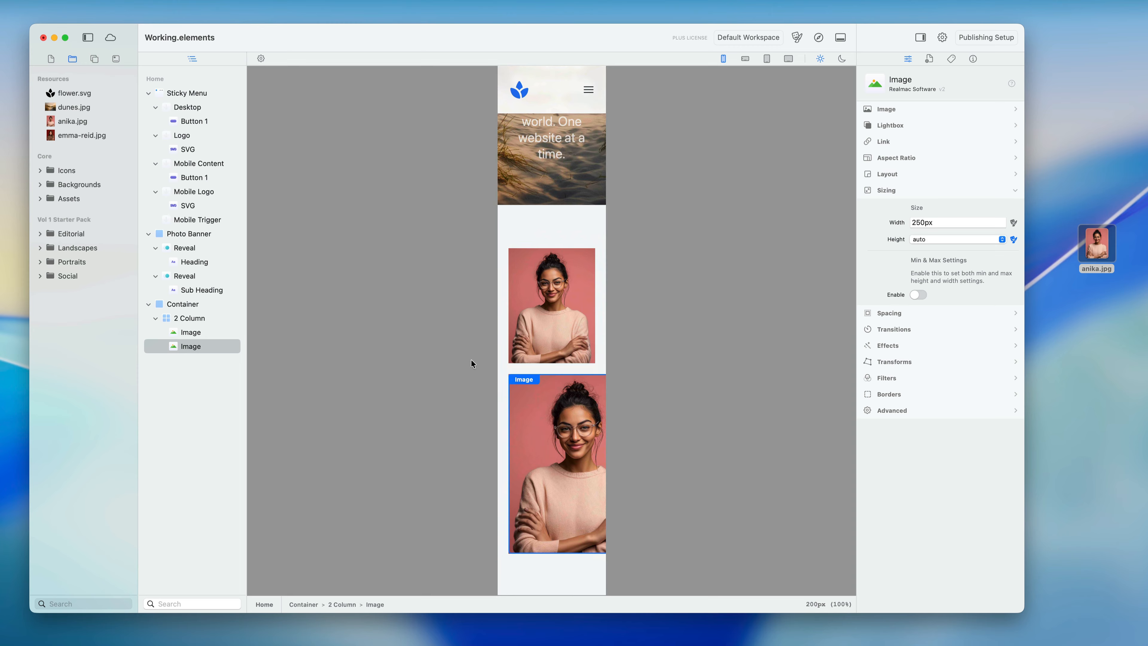
drag(607, 370, 677, 374)
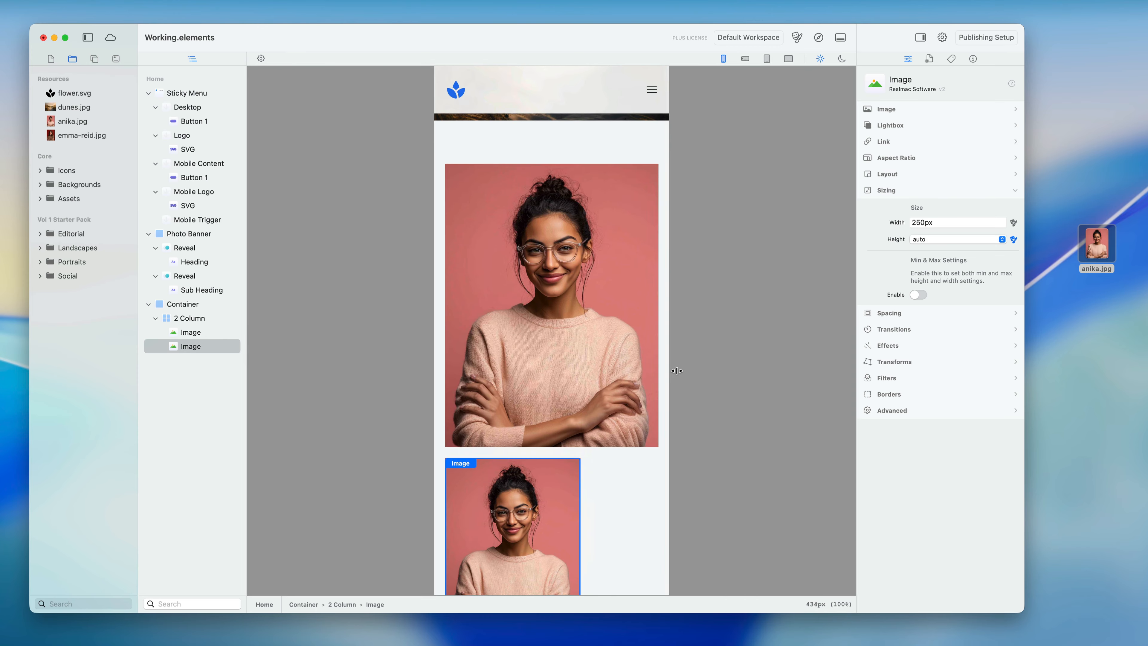
Step: Try a width of 500px on the second grid image and compare it at canvas widths of about 434 and 1101 px
click(919, 223)
drag(920, 223, 893, 223)
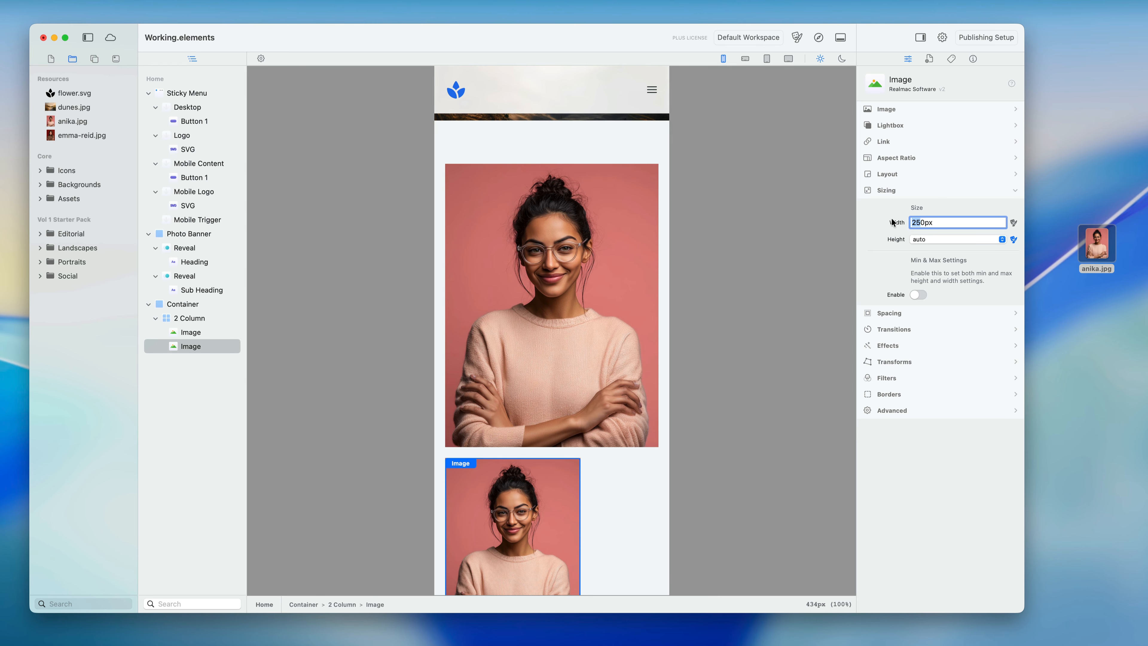
text(50)
scroll(569, 407, down, 3)
scroll(568, 411, down, 5)
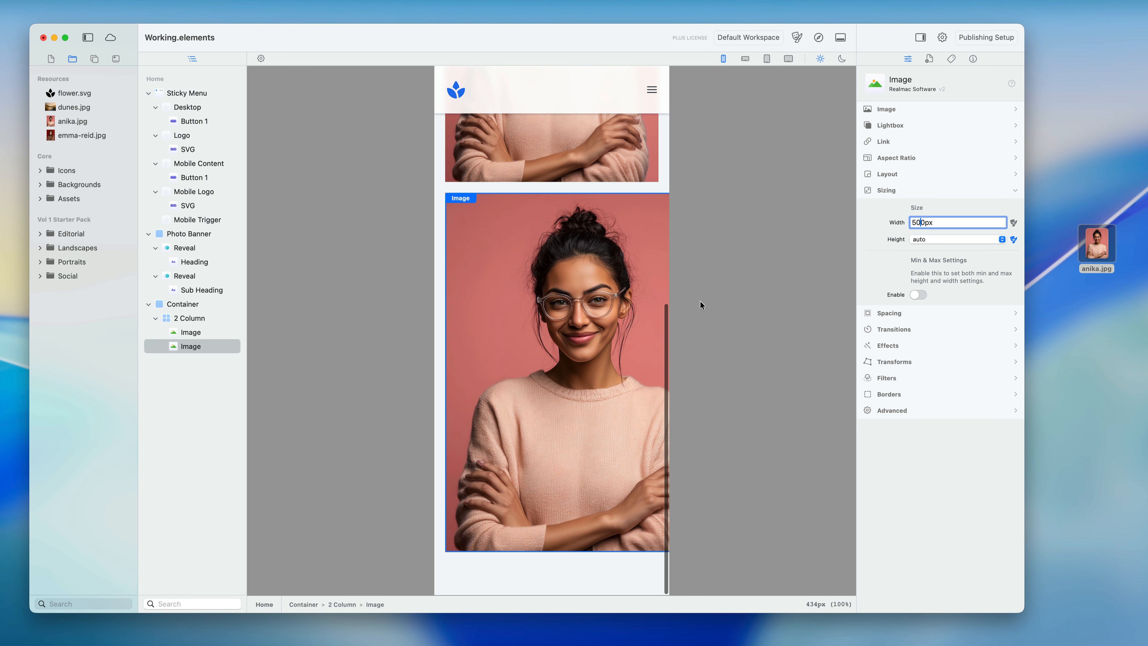
drag(671, 308, 876, 320)
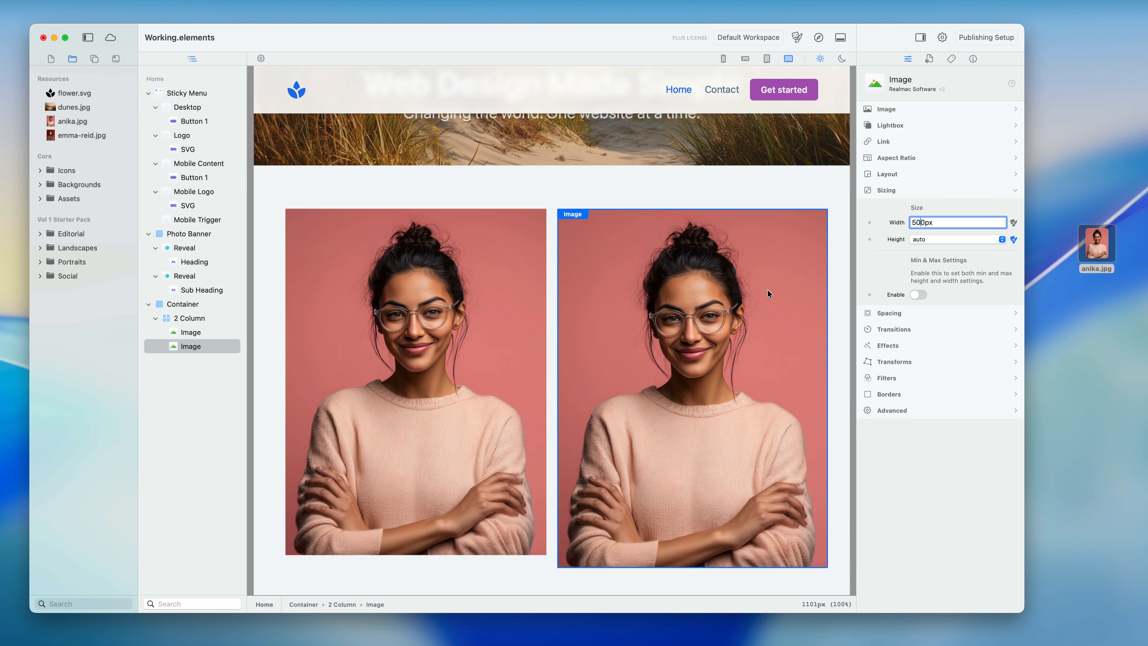
scroll(768, 289, up, 3)
Step: Set the second grid image's width to 100% and enable its Min & Max size settings
drag(963, 226, 781, 183)
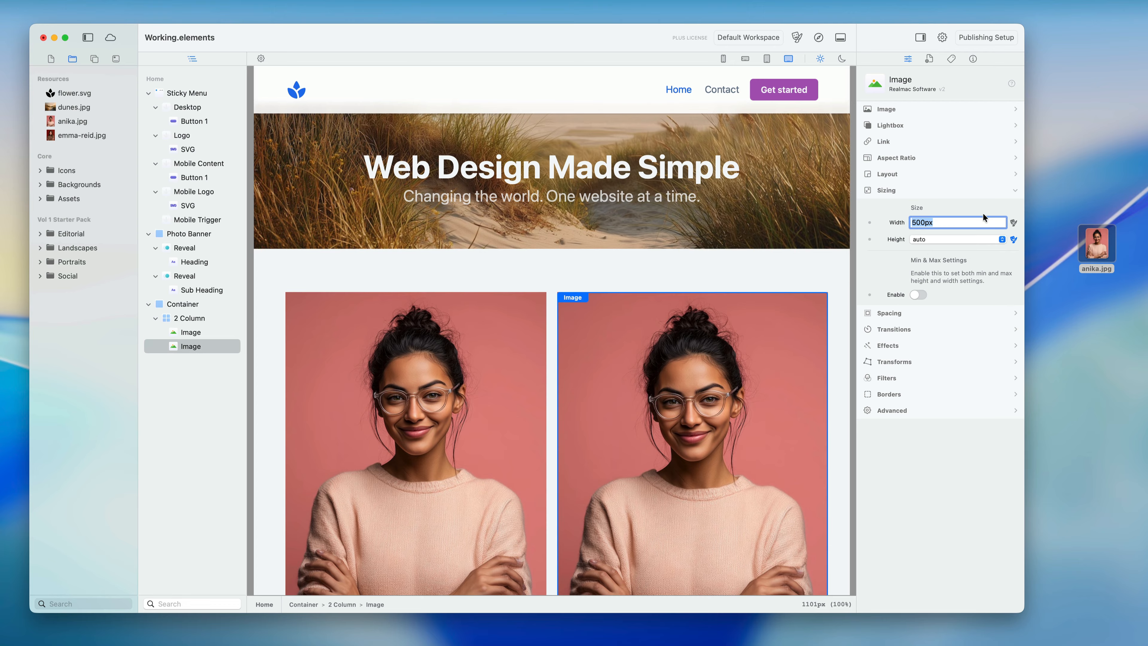
text(100%)
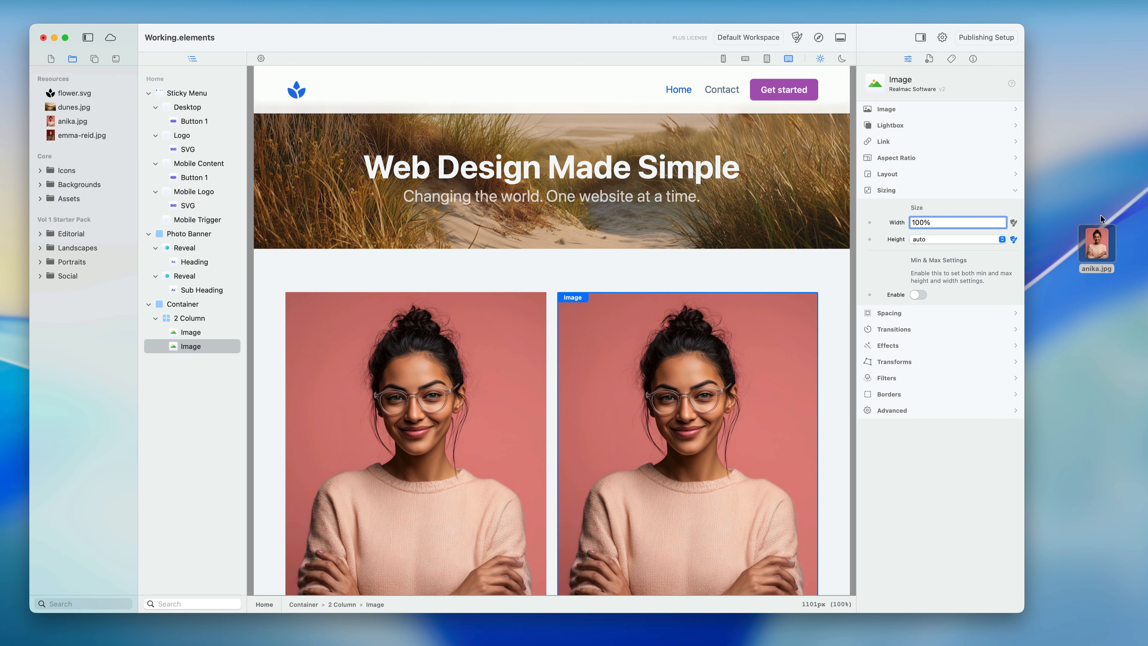
click(921, 294)
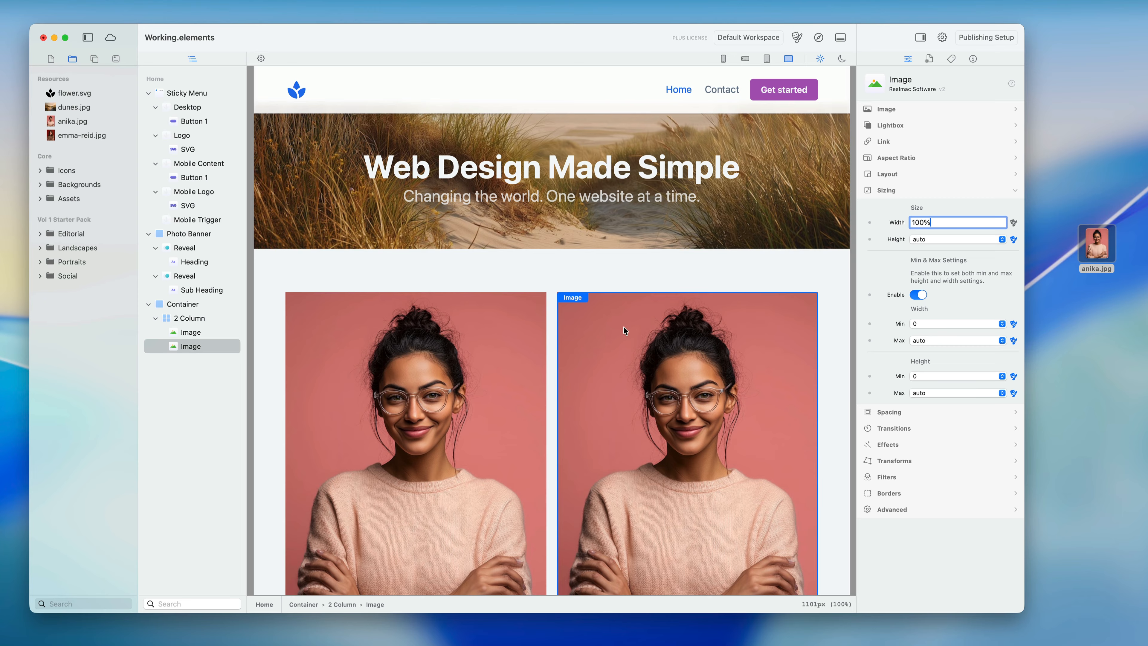
Step: Move the first image out of the 2 Column grid into the Container above it and enable its Min & Max settings
drag(357, 339, 155, 307)
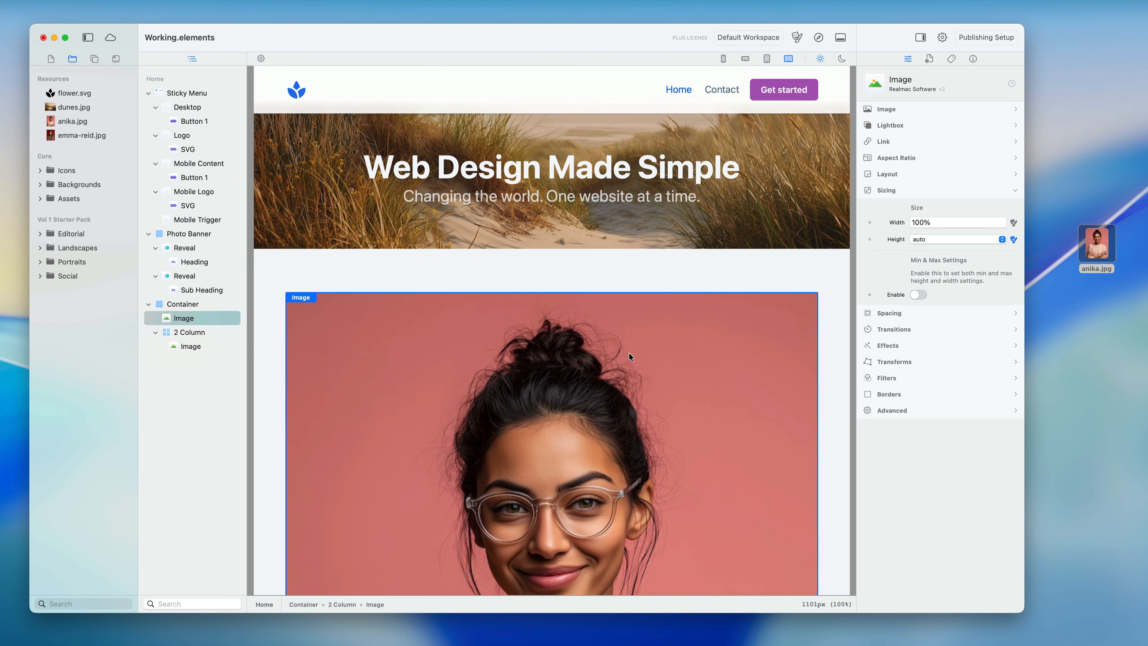
scroll(642, 369, down, 1)
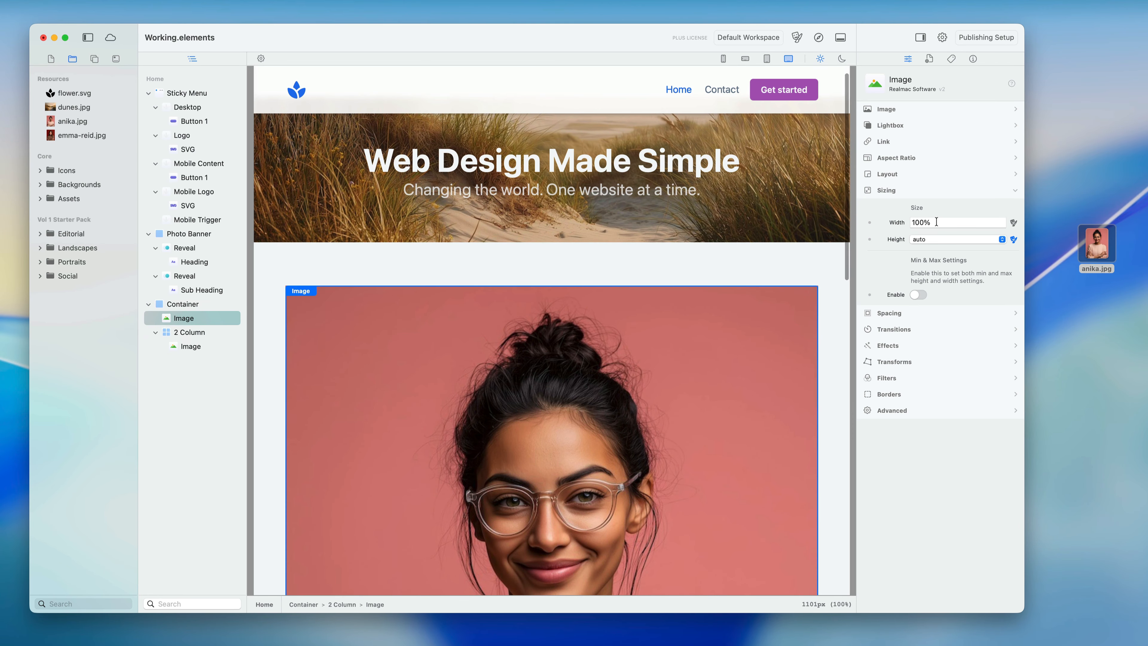
click(918, 294)
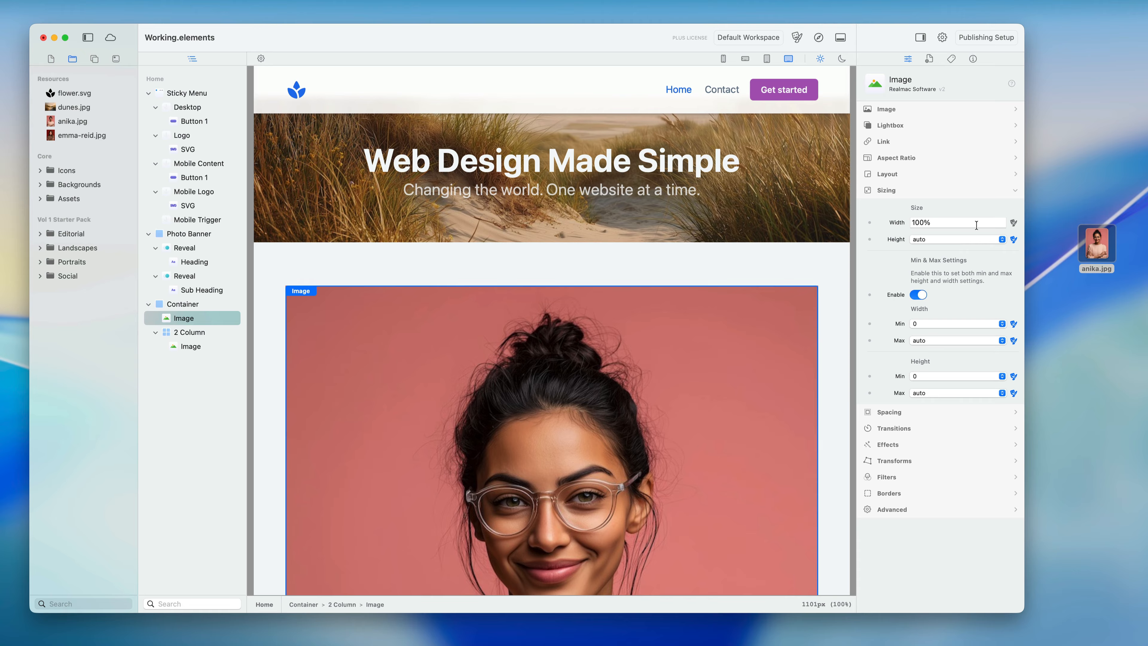
Step: Give the moved image a custom maximum width of 500px and check it at canvas widths of about 843 and 1014 px
click(949, 340)
click(955, 297)
click(964, 340)
click(966, 435)
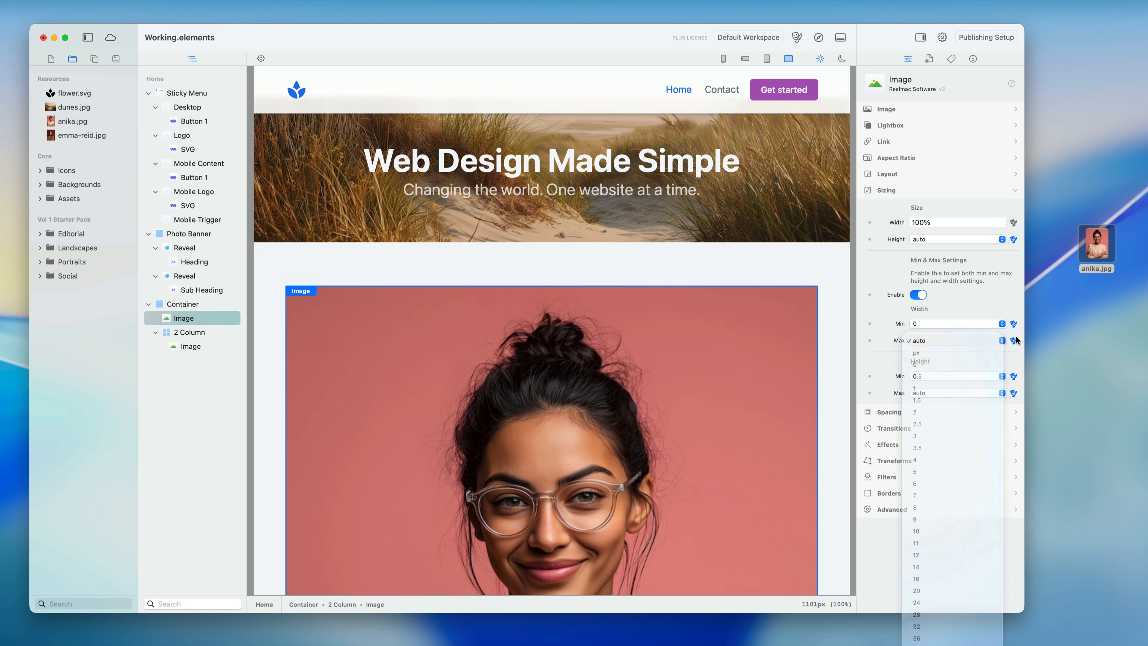
click(977, 340)
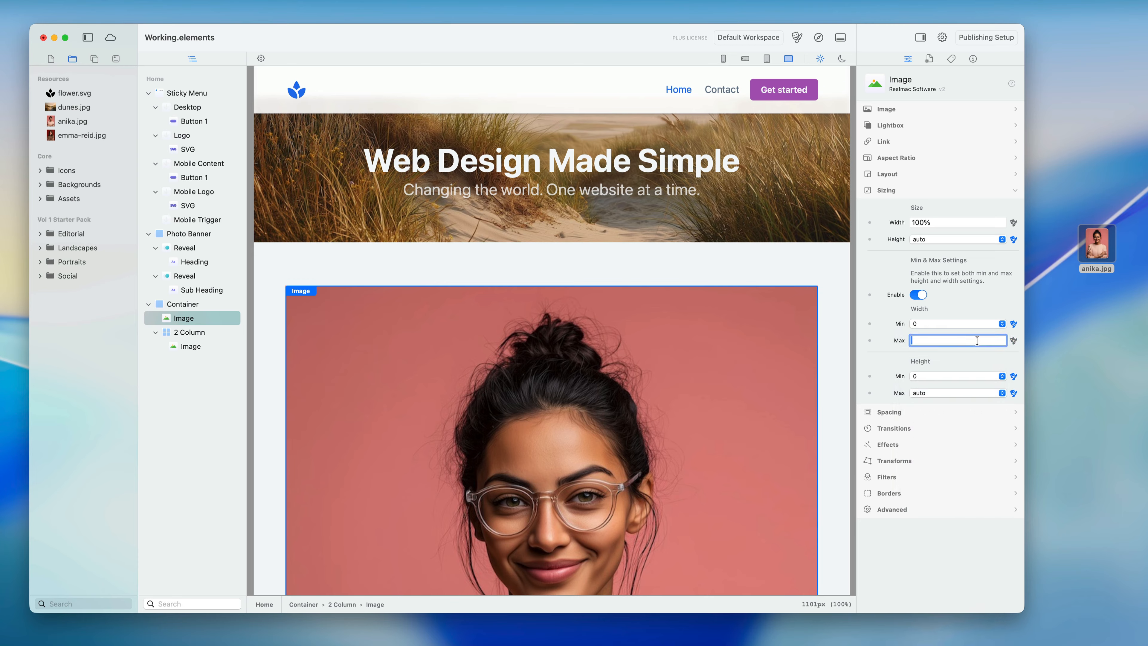
text(500px)
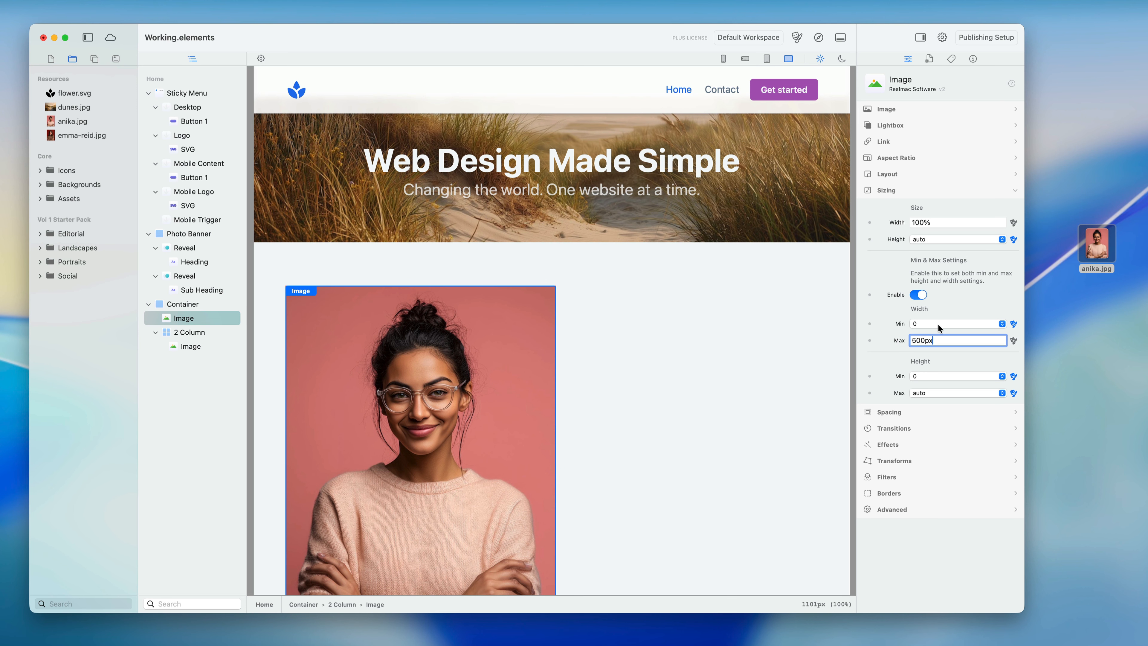
drag(852, 305, 770, 338)
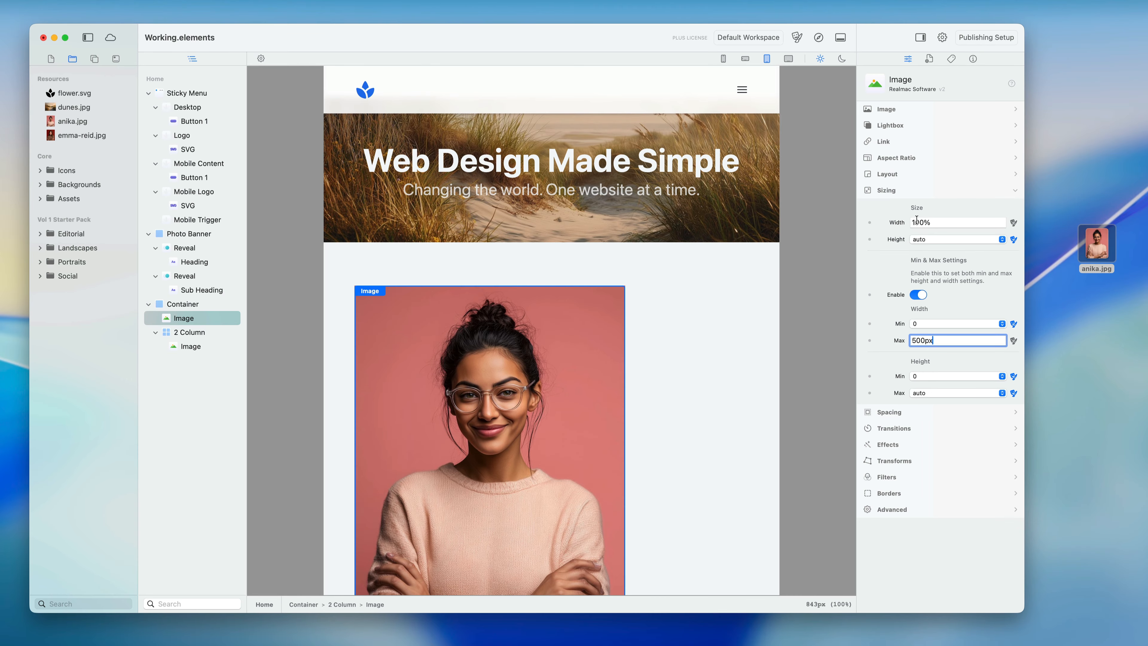
key(Tab)
drag(782, 332, 827, 345)
Step: Try a custom minimum width of 200px on the image and check it on a canvas narrowed to 200 px
click(936, 324)
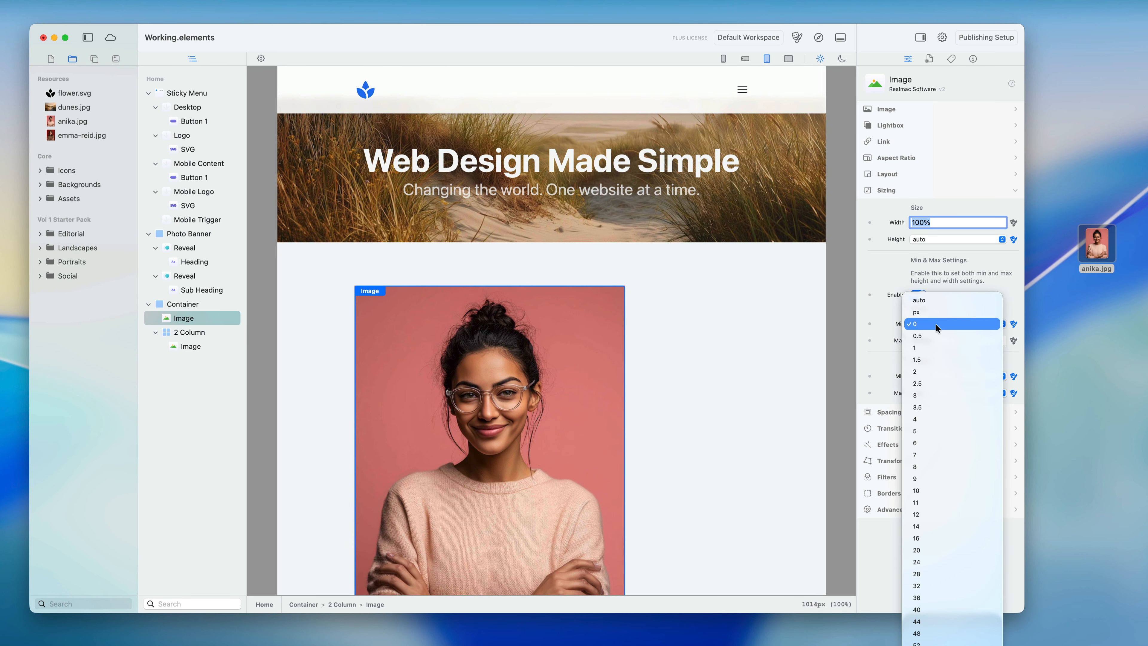
click(1015, 302)
click(960, 324)
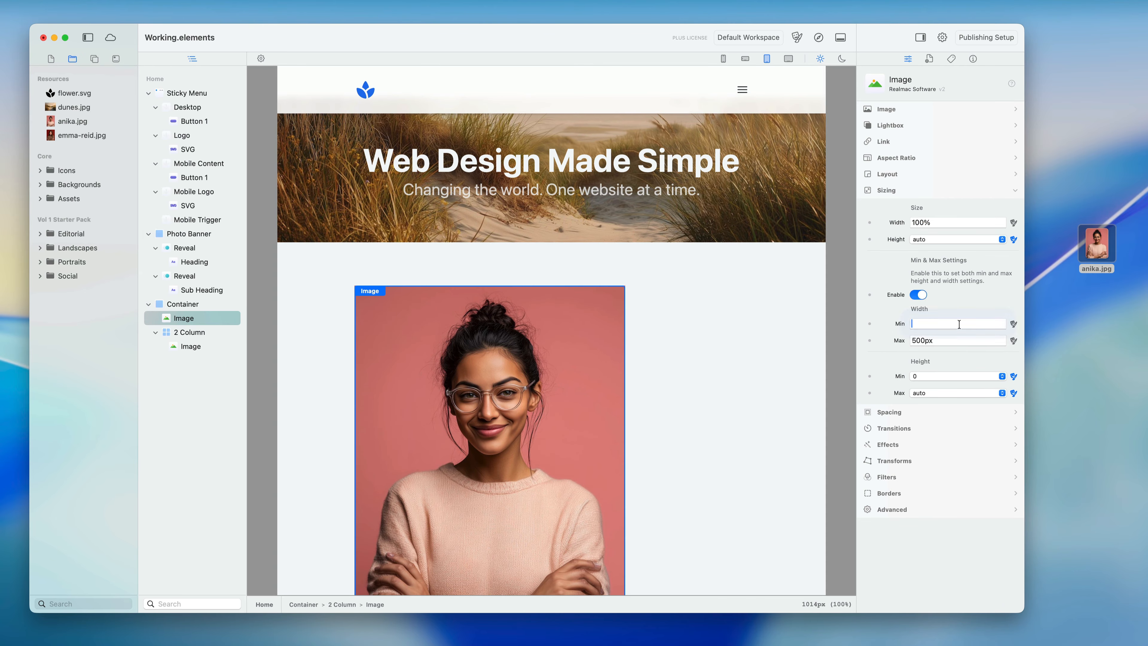
text(200px)
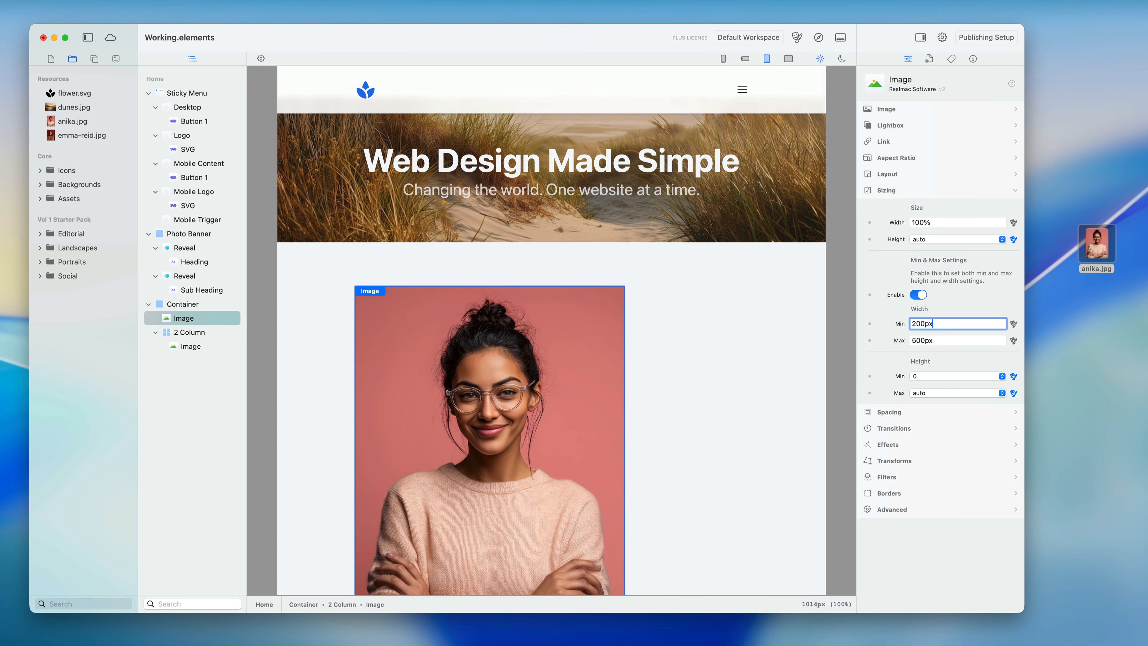
key(Return)
drag(826, 342, 605, 348)
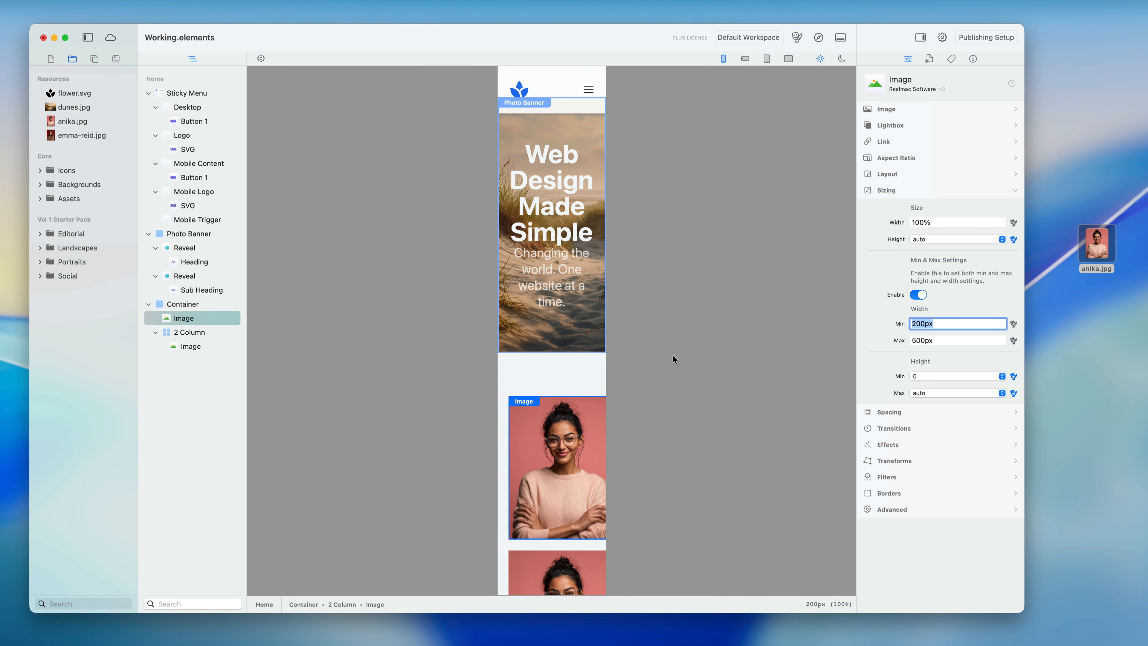
Step: Try a minimum width of 250px, widen the canvas to about 1101 px and reset the image's minimum width to 0
click(922, 324)
key(BackSpace)
text(5)
key(Return)
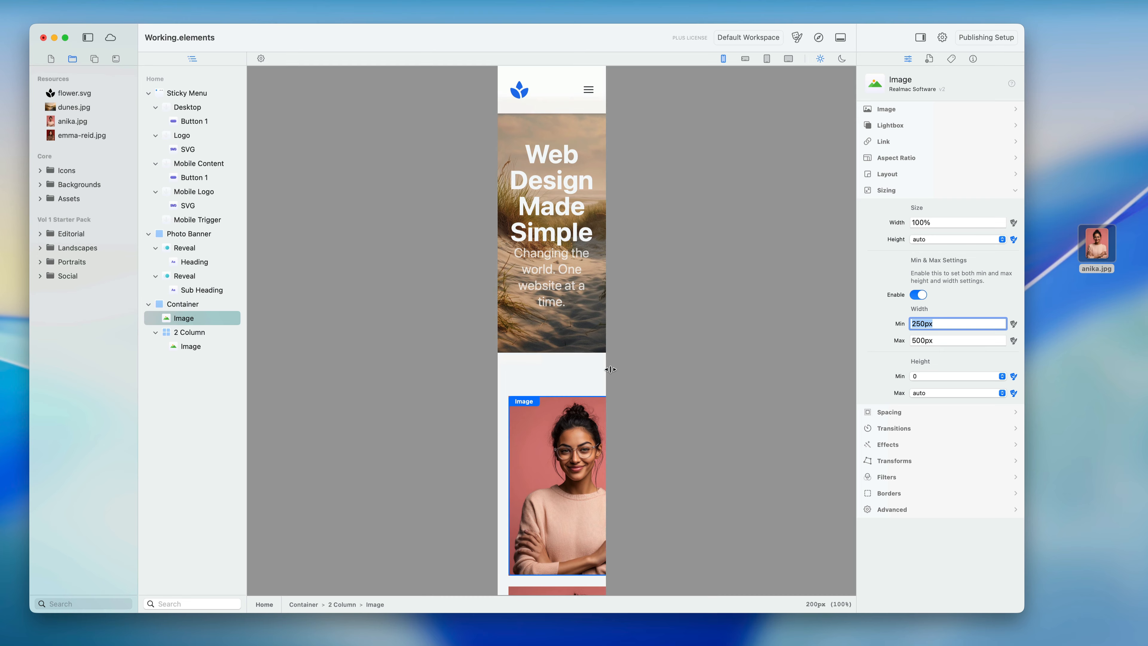
drag(608, 371, 893, 368)
click(1012, 324)
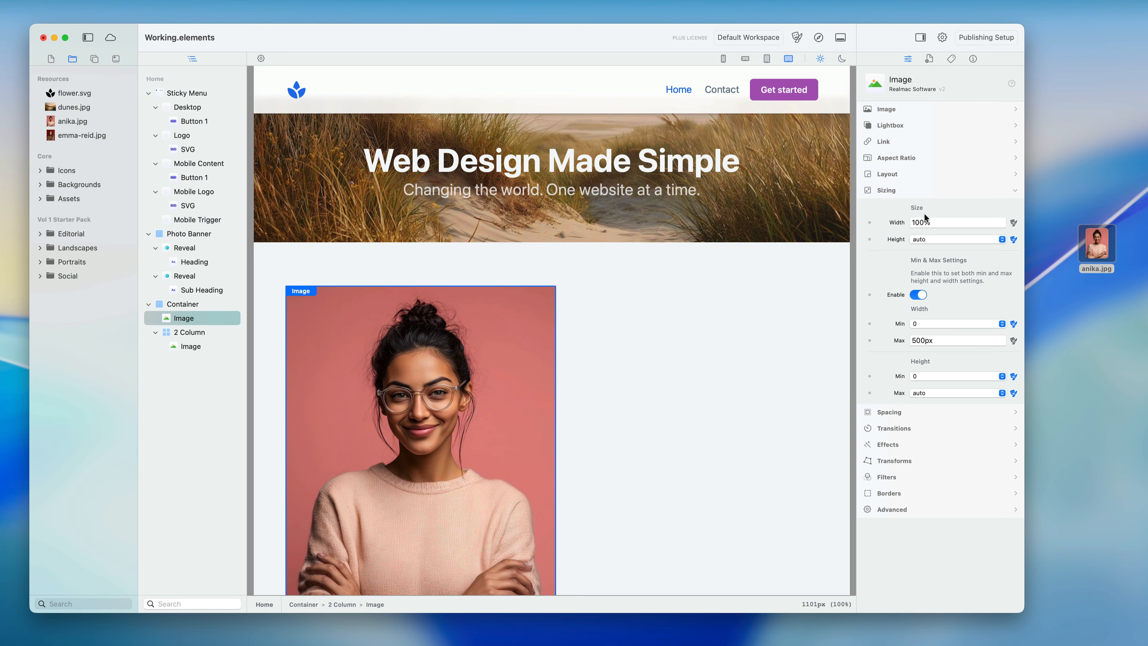
Step: Look over the images on the page and the selected image's Spacing settings
scroll(789, 374, down, 5)
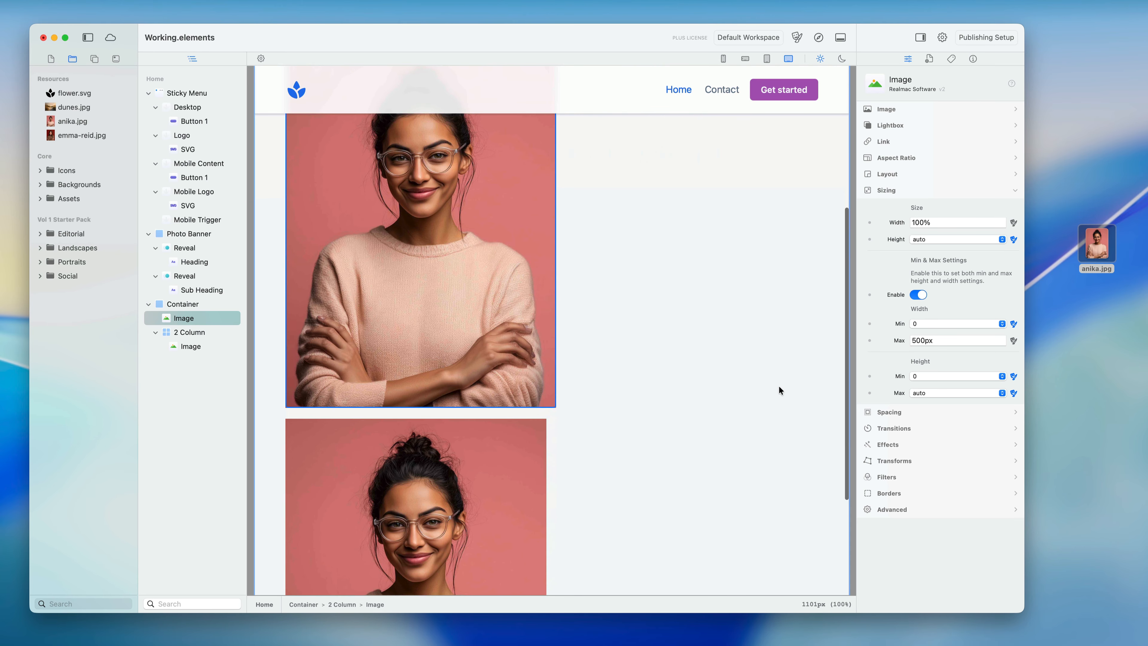
scroll(778, 385, up, 5)
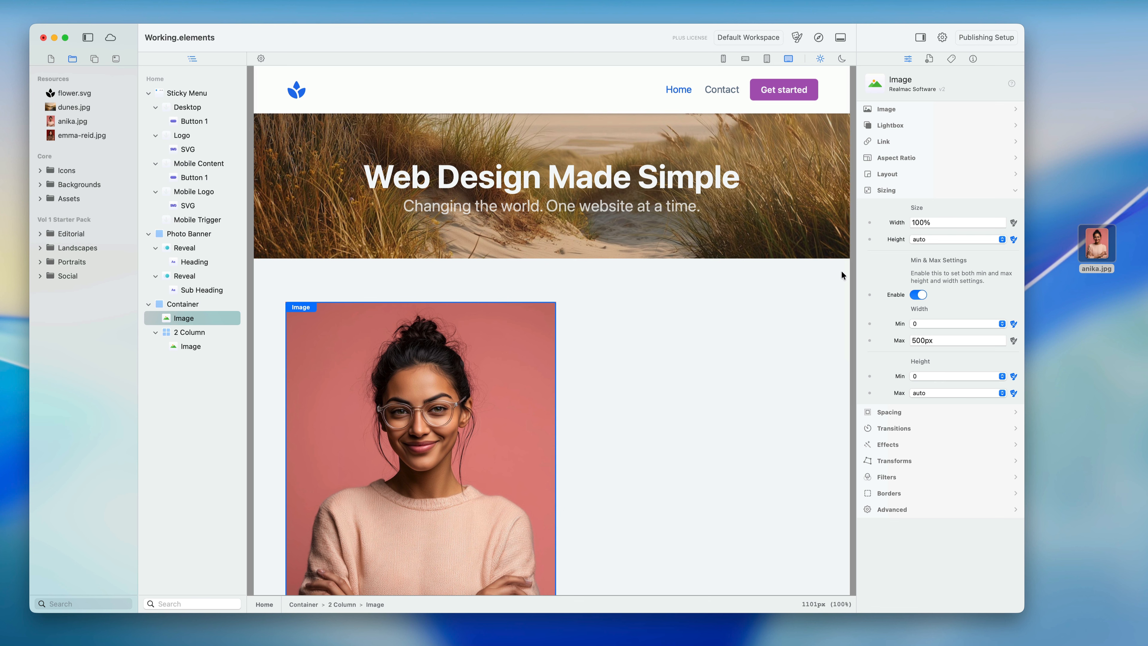
click(887, 191)
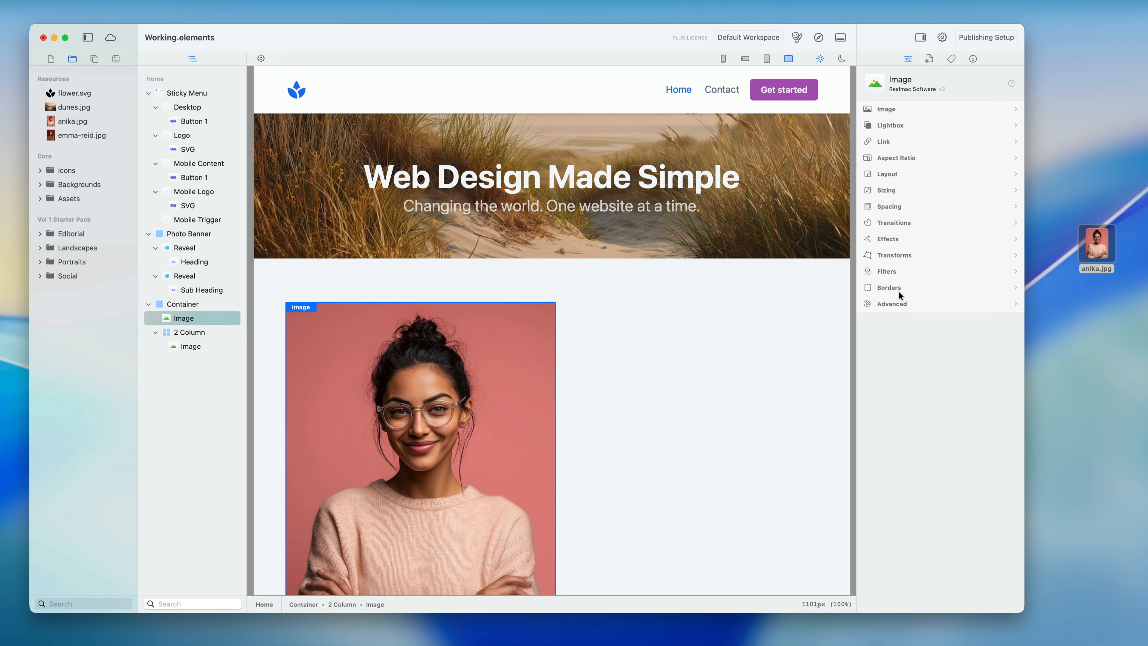
click(900, 206)
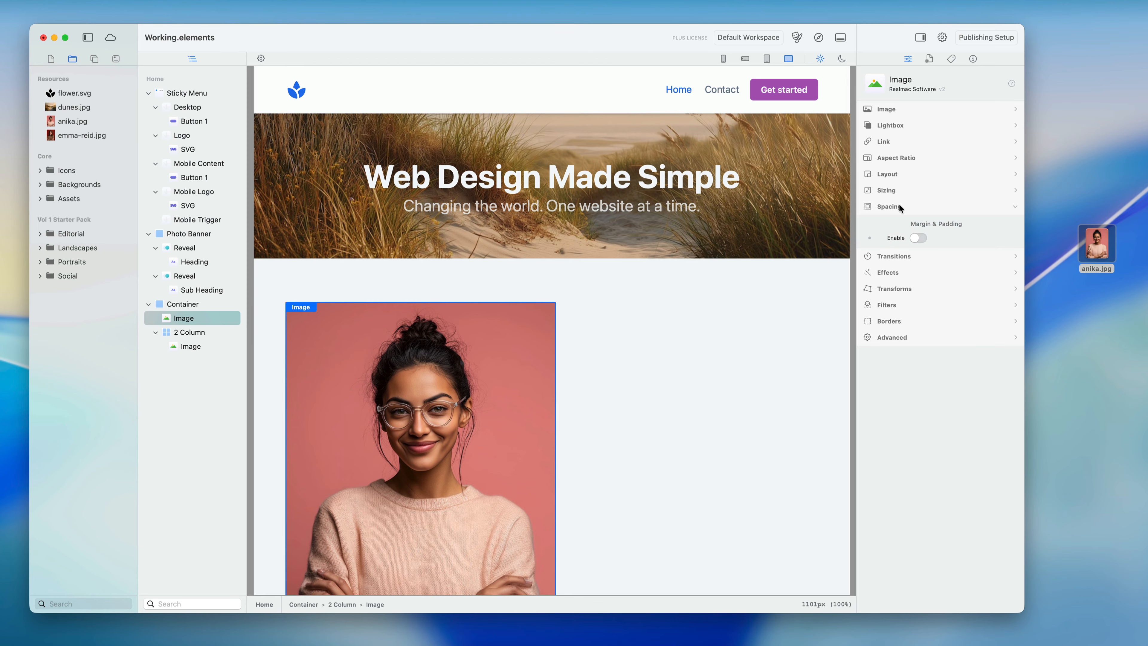
click(900, 207)
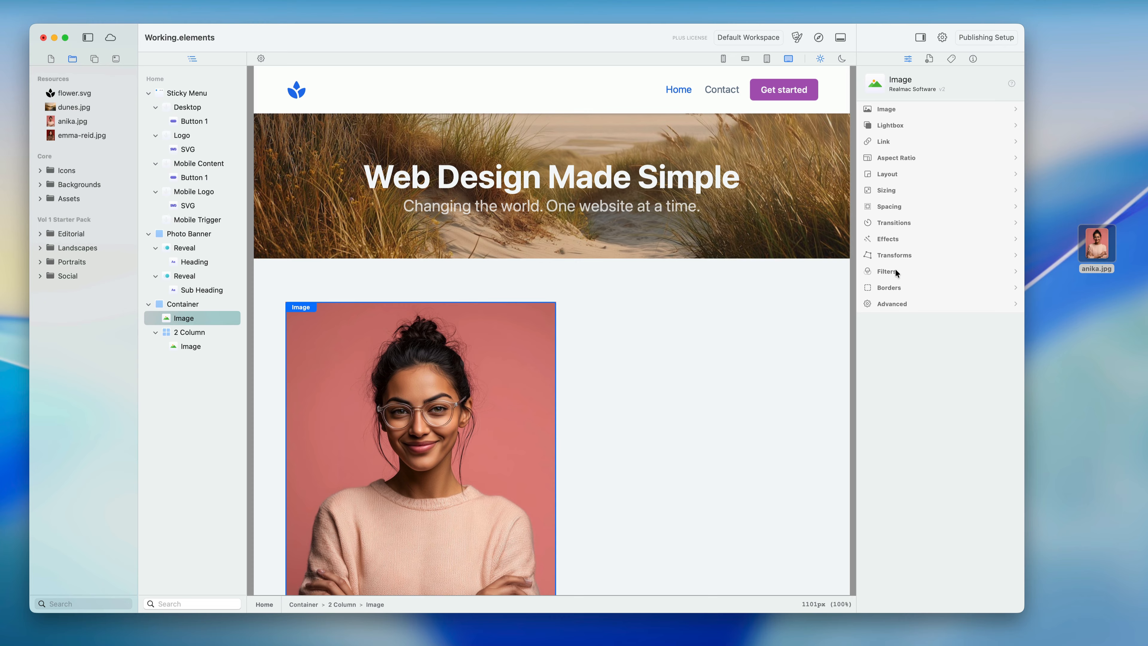
Step: Try a Hover transform on the image with End state scale 105% and rotation 5 degrees, ending with the type at None
click(905, 255)
click(997, 273)
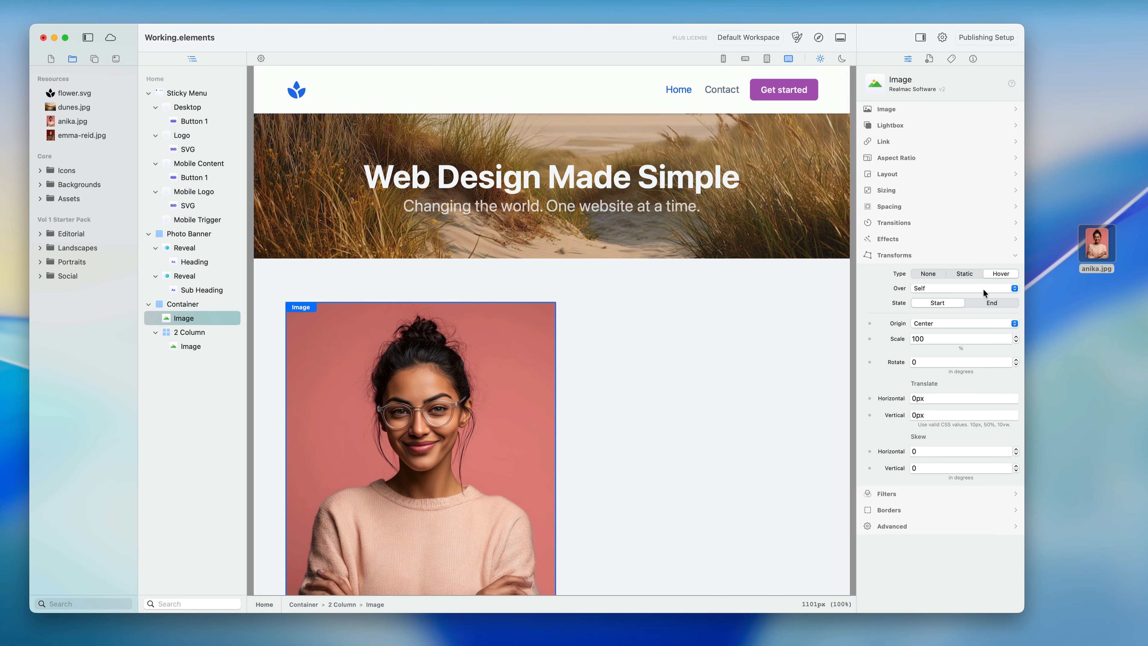
click(931, 338)
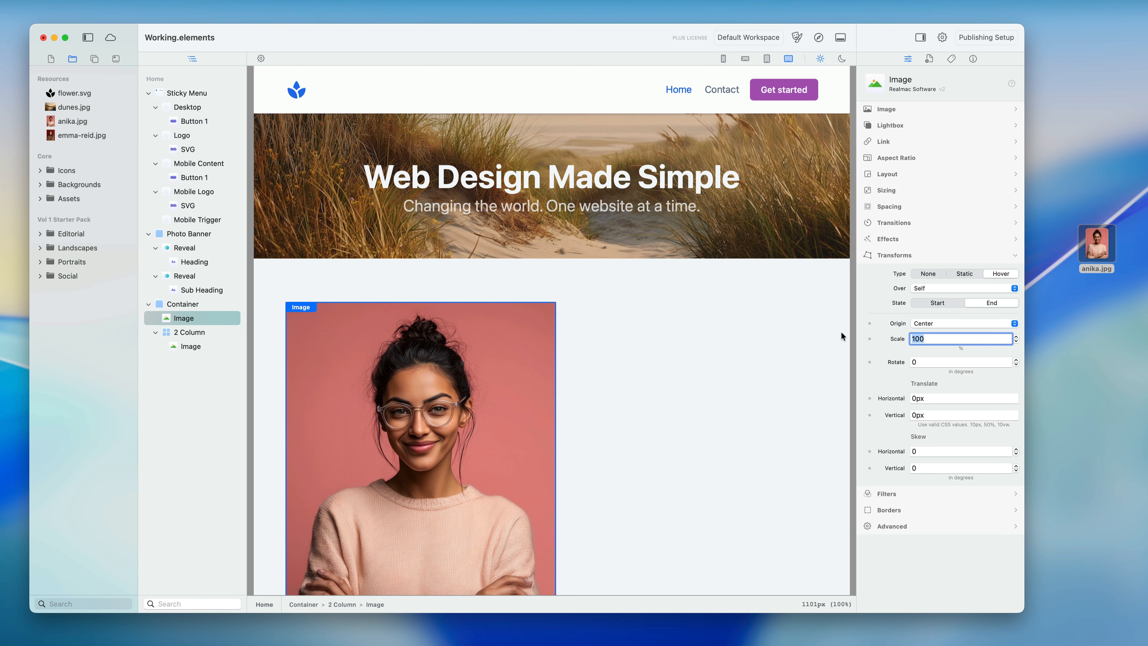
text(105)
key(Return)
click(920, 361)
text(5)
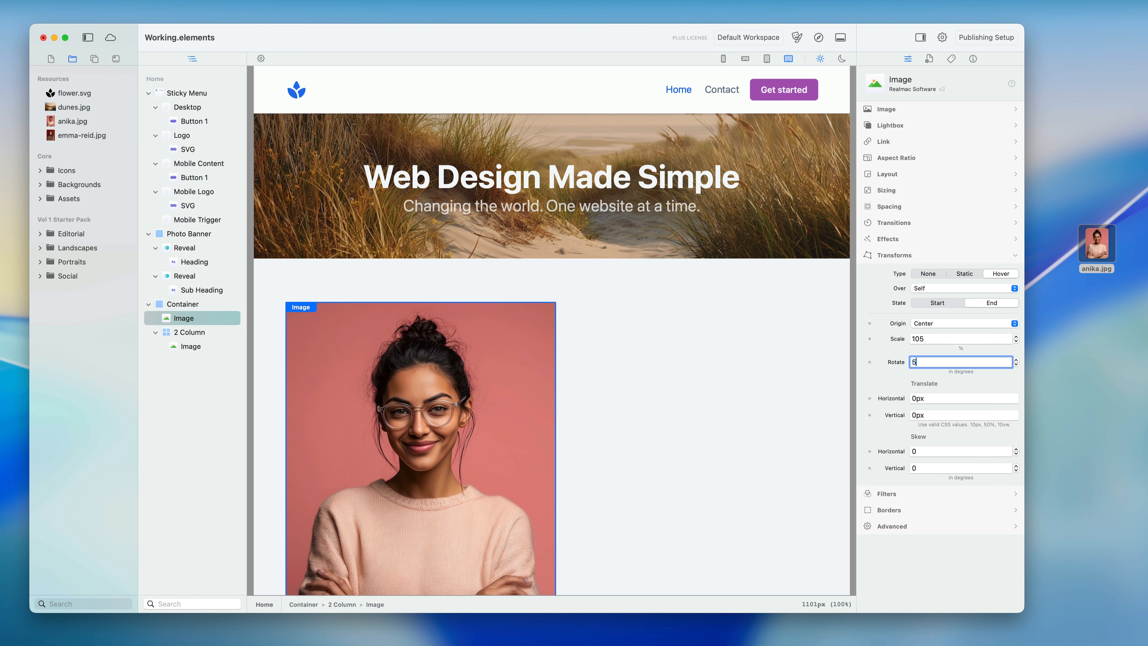
key(Return)
click(937, 271)
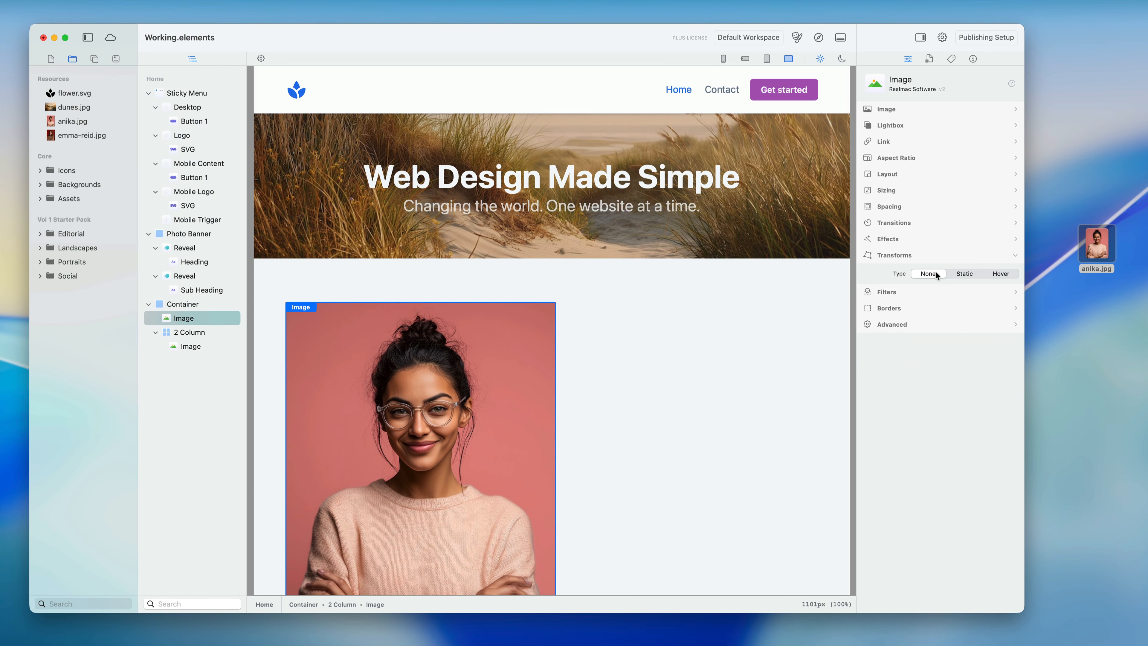
click(921, 255)
Step: Show the image's resource settings and start adding a remote resource to the project's Resources
click(902, 108)
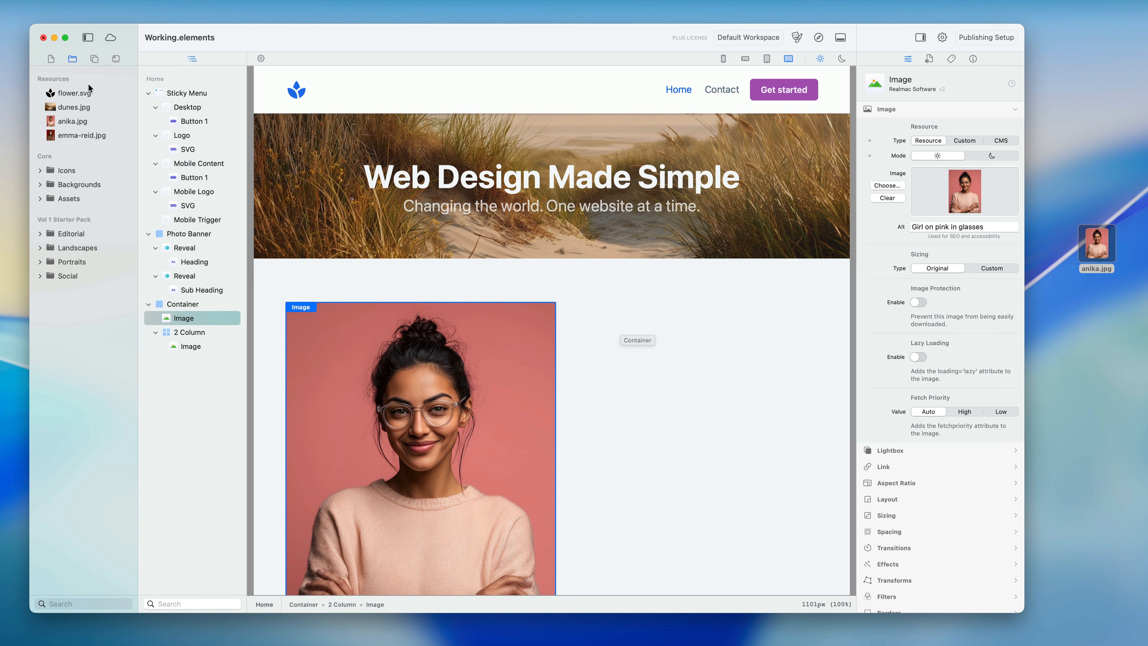
right_click(64, 77)
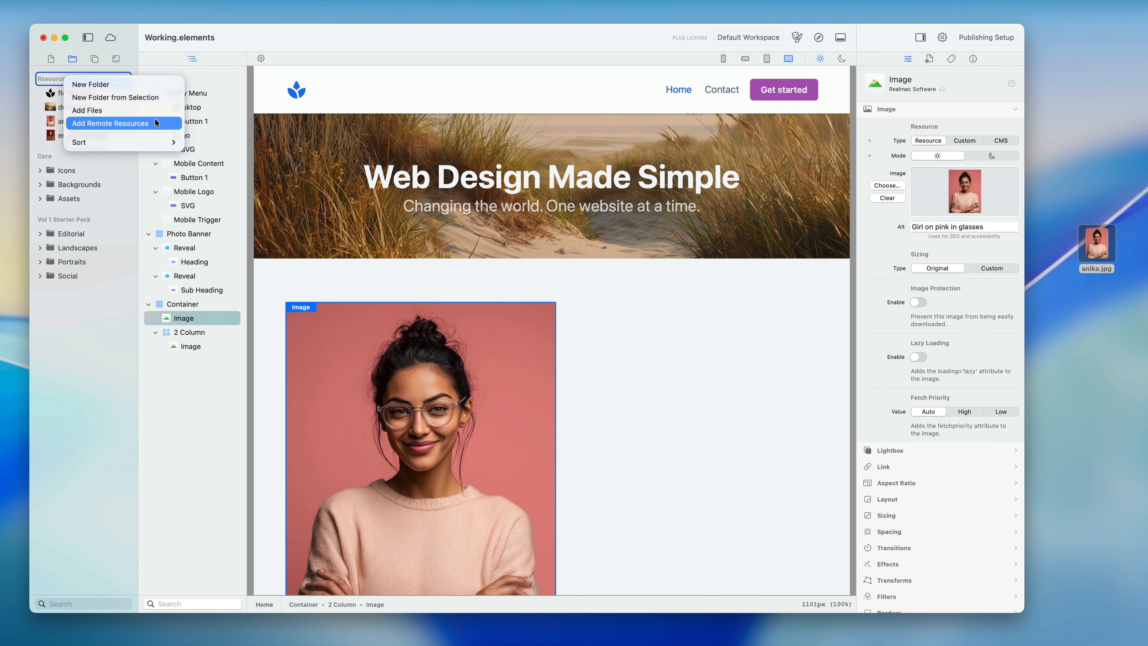
click(143, 123)
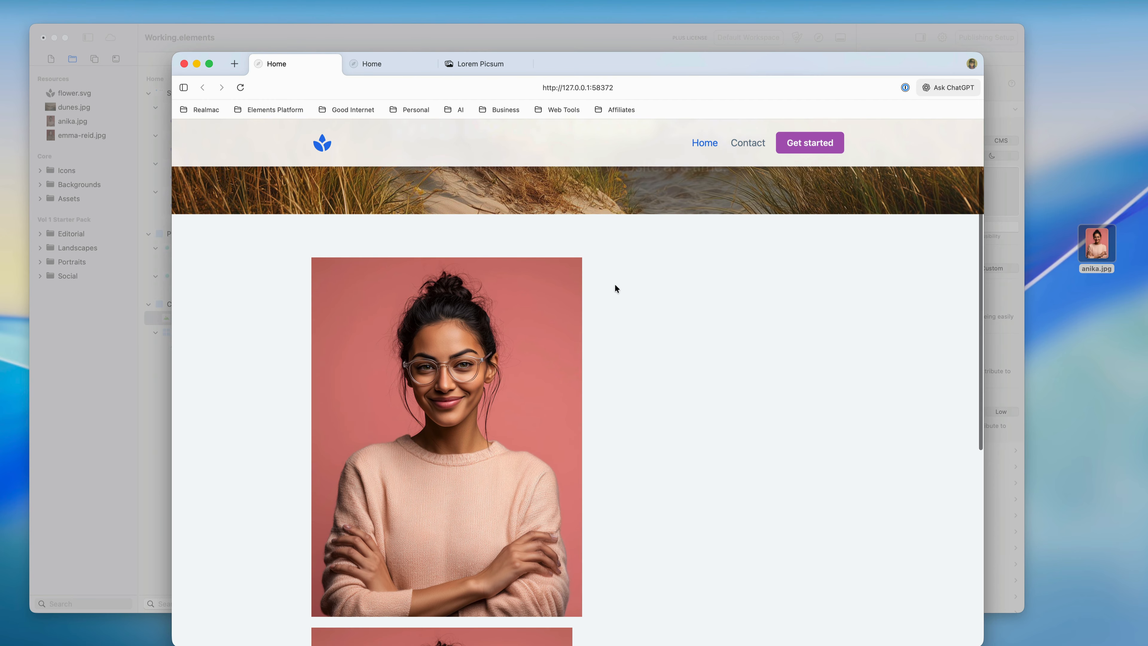
key(super+w)
key(super+w)
scroll(562, 274, up, 20)
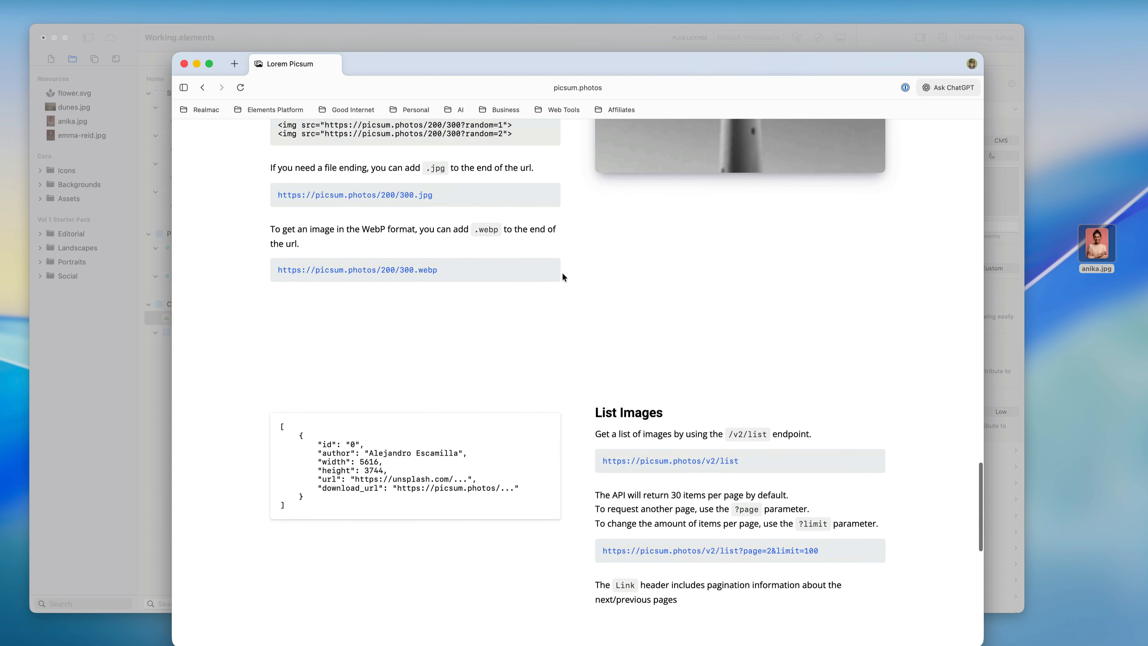
scroll(563, 279, up, 5)
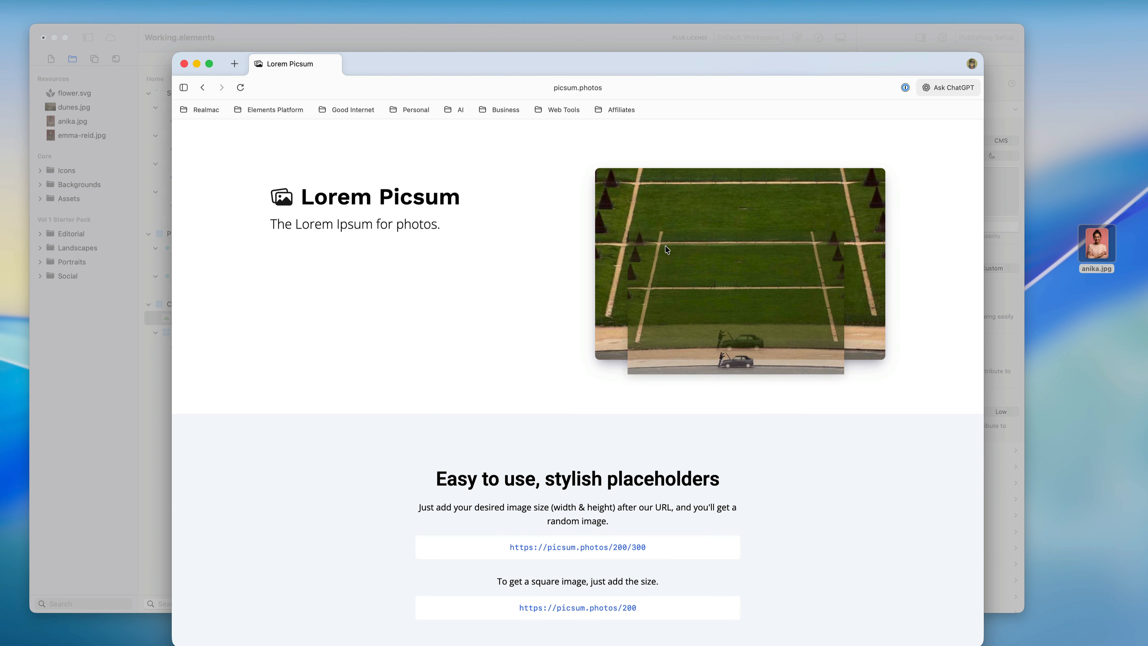
scroll(446, 347, down, 3)
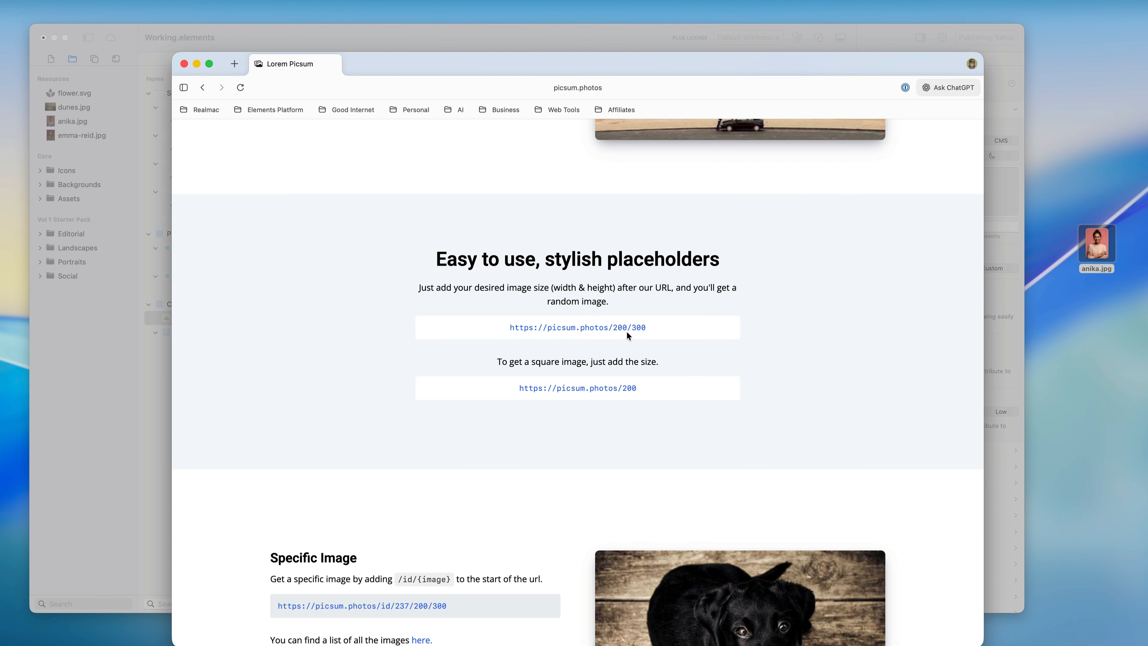
drag(635, 389, 511, 388)
key(super+c)
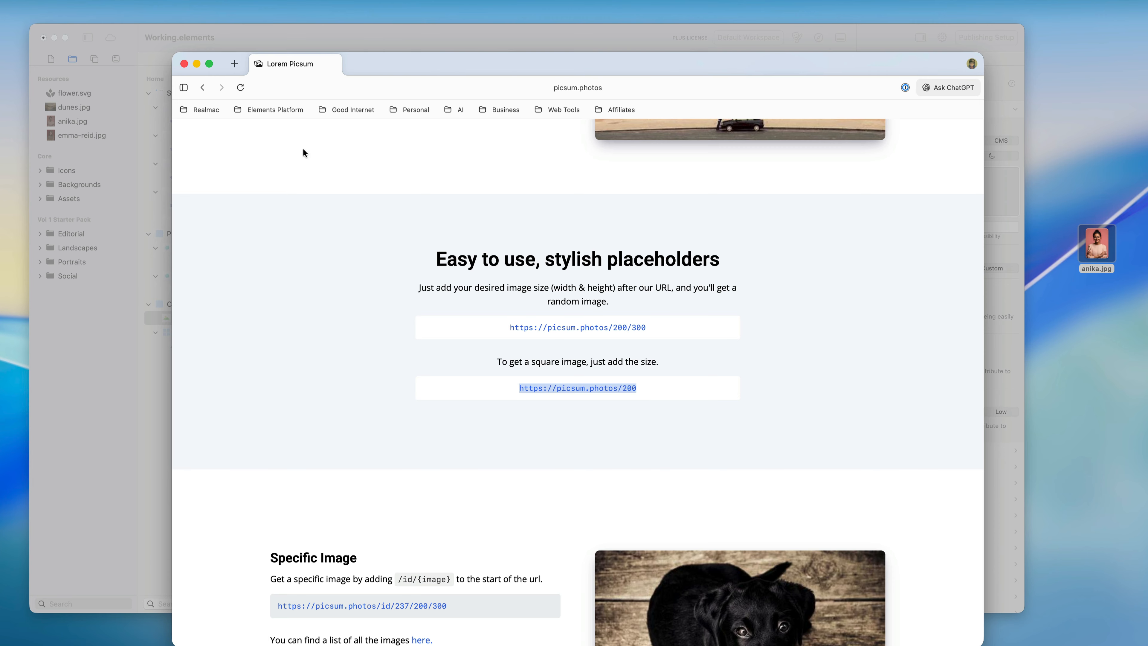
click(329, 32)
key(super+v)
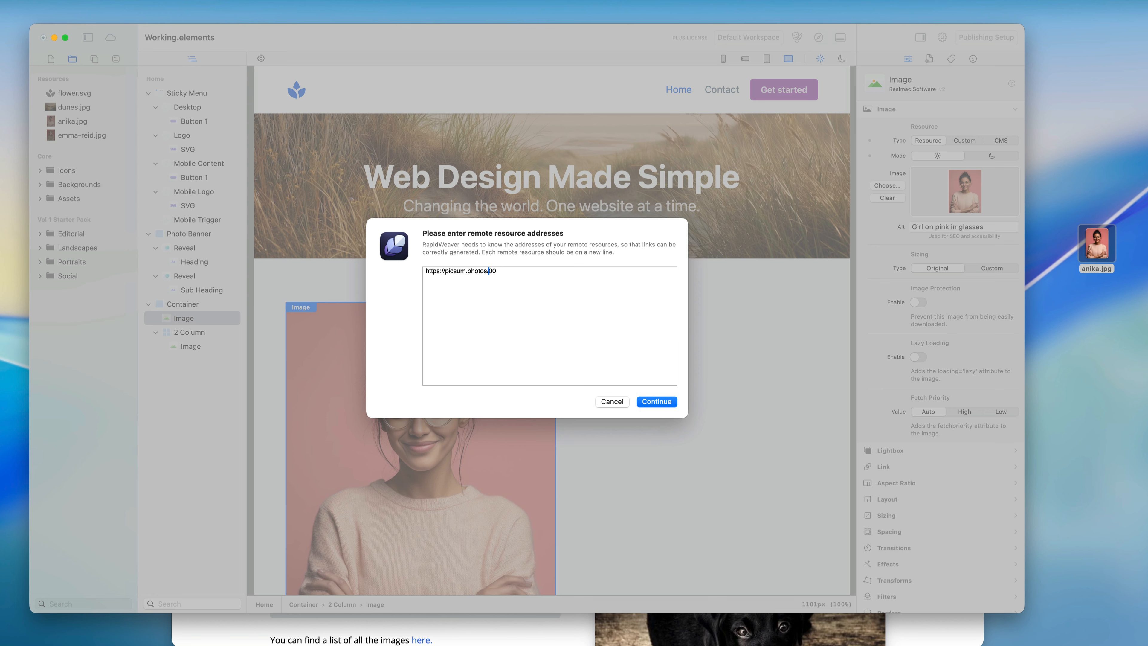
click(553, 307)
click(660, 403)
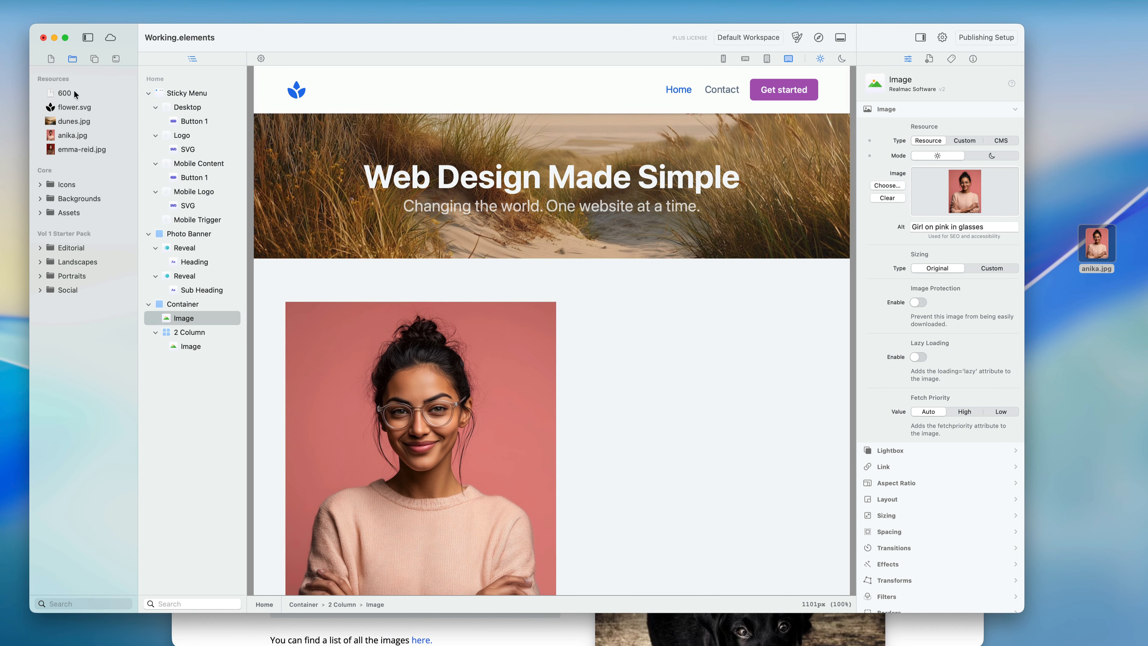
click(67, 91)
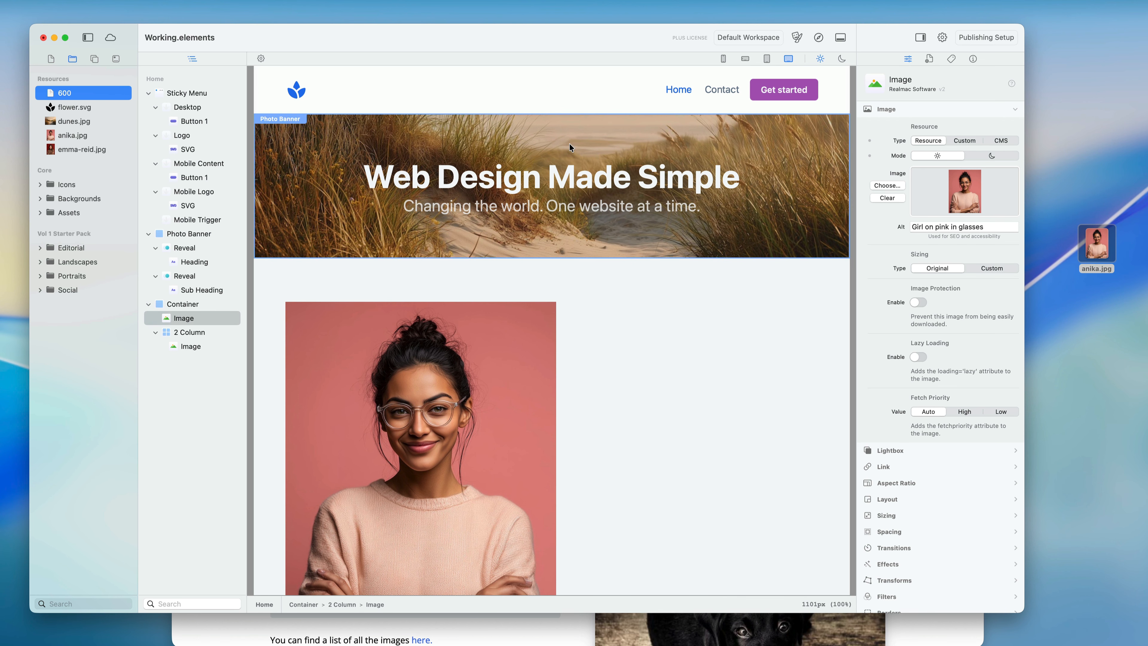
Step: Clear the first image's light and dark mode pictures and assign the remote resource 600 to its light mode
click(356, 317)
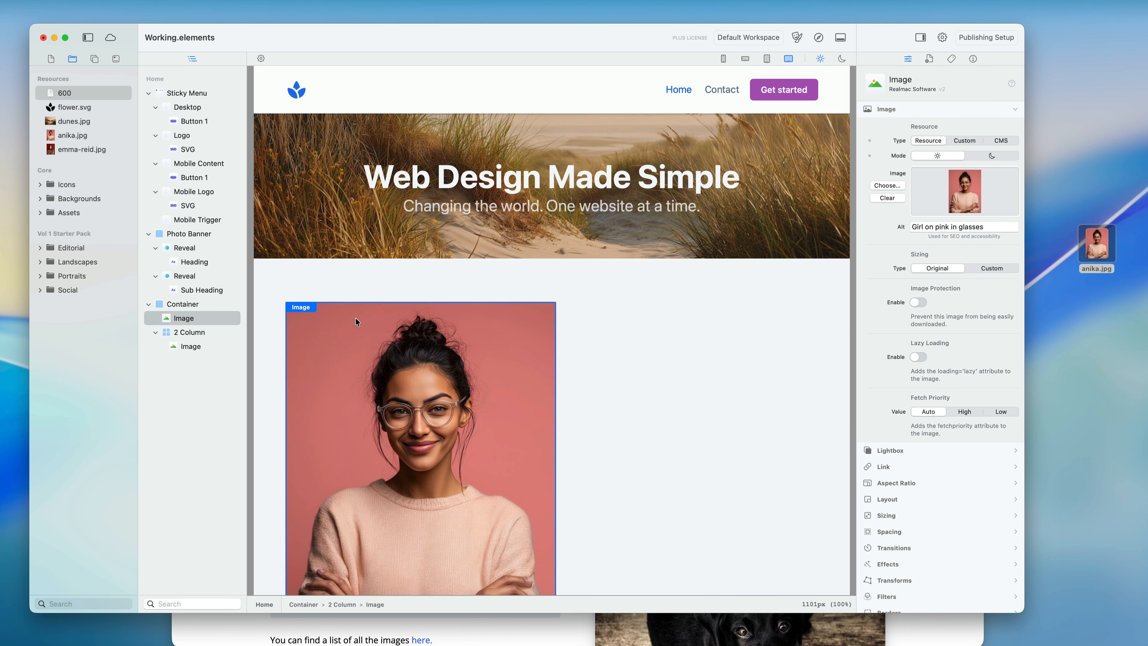
click(888, 198)
click(991, 156)
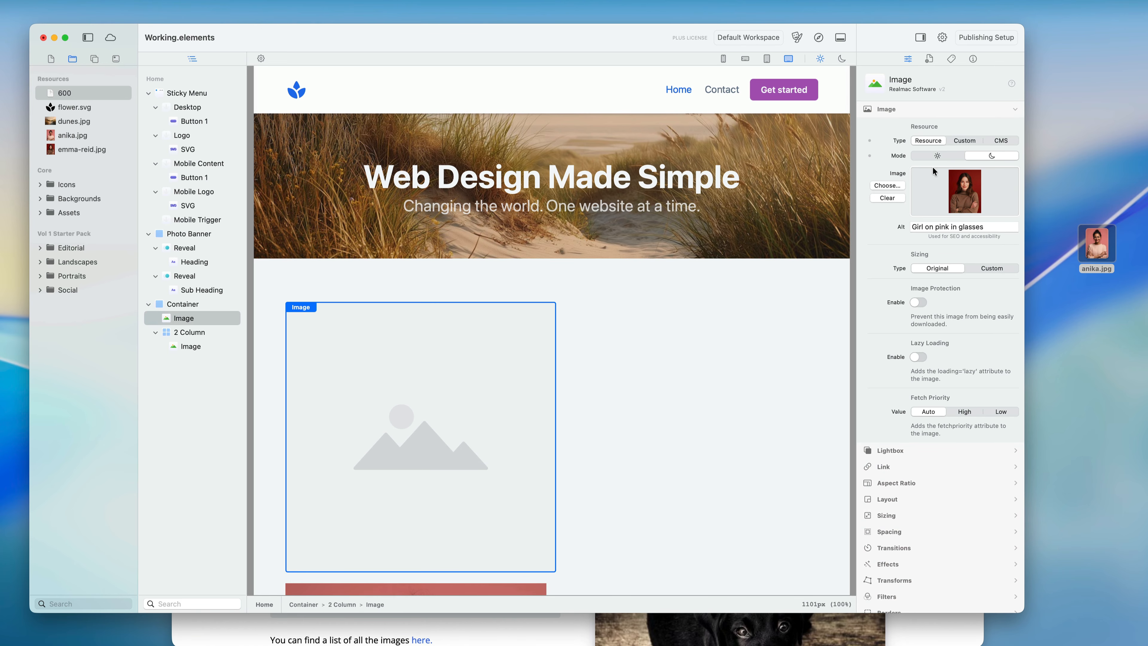
click(888, 198)
click(947, 156)
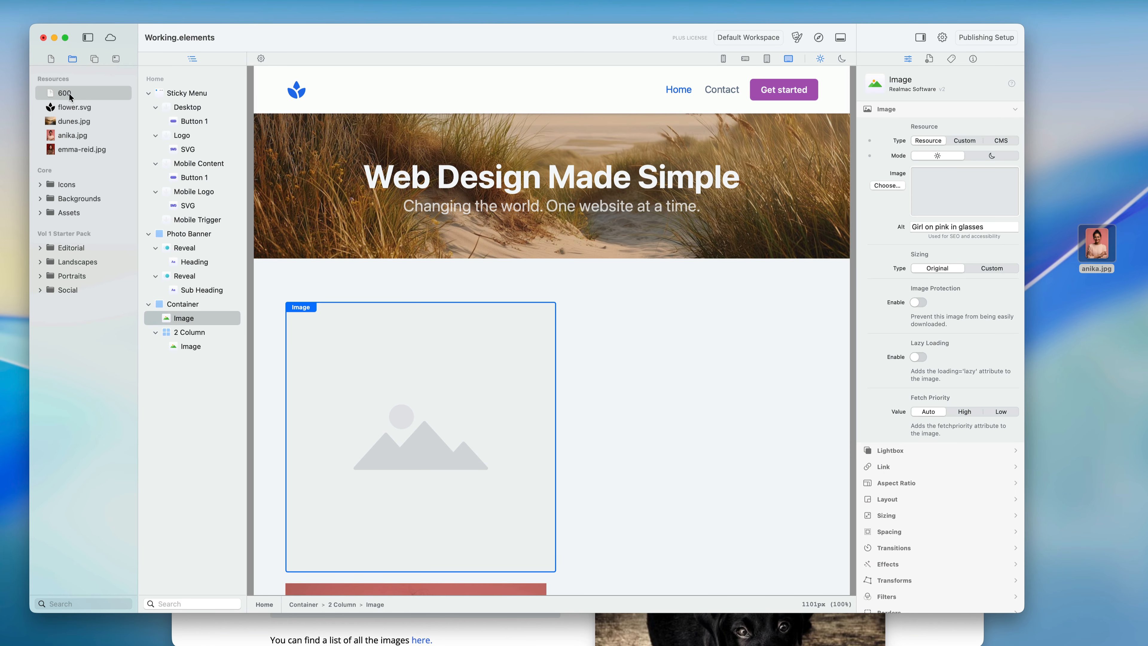
drag(64, 93, 436, 373)
scroll(465, 357, down, 3)
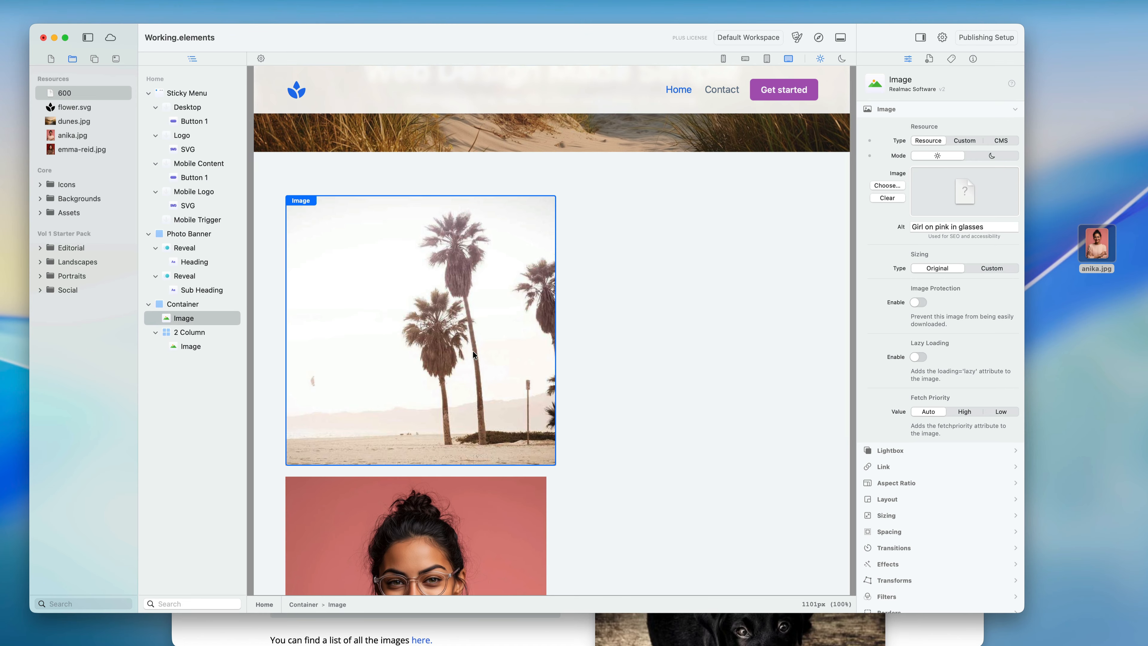
Step: Try the Wide aspect ratio on the image with object fits Fill and Contain, ending on Cover
click(912, 109)
click(917, 155)
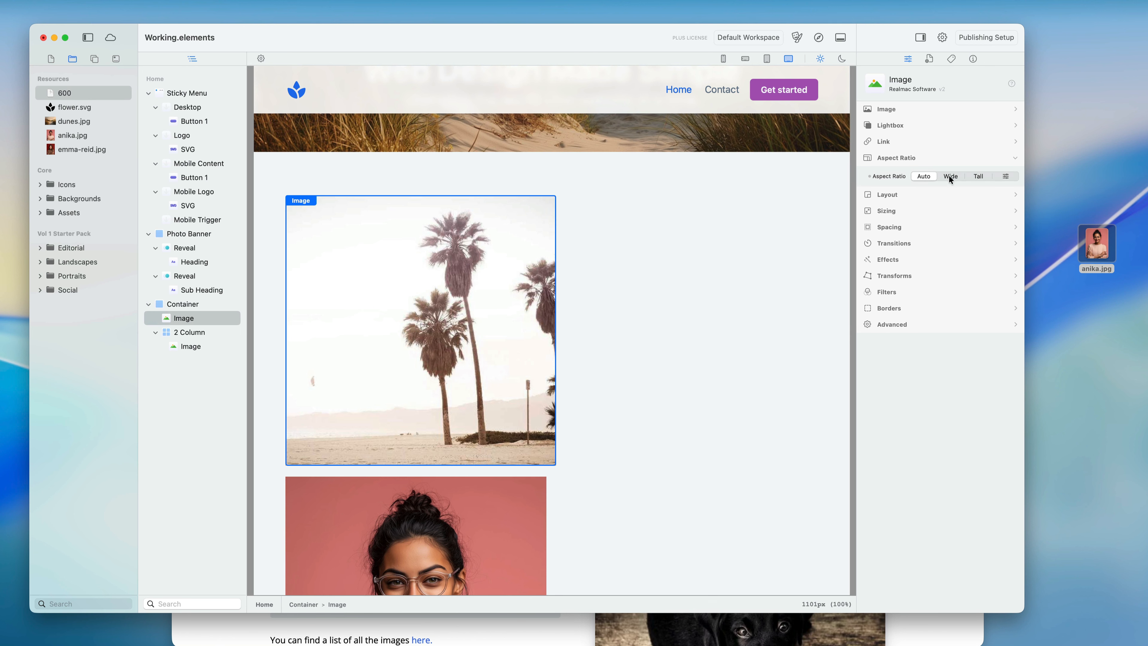
click(952, 177)
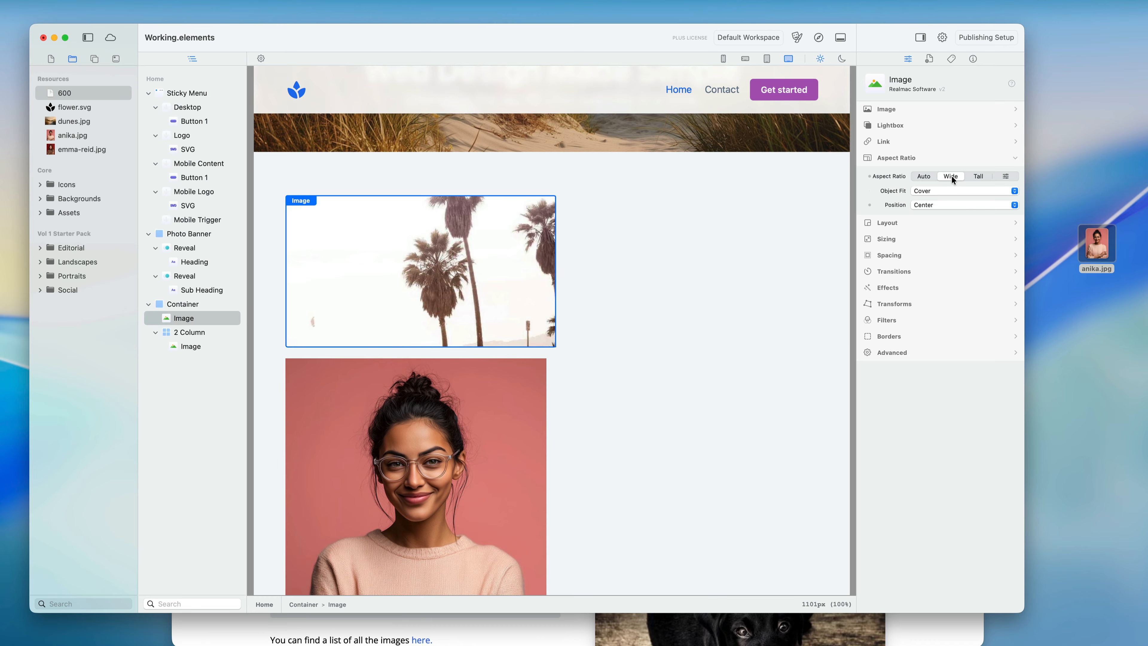
click(945, 190)
click(885, 194)
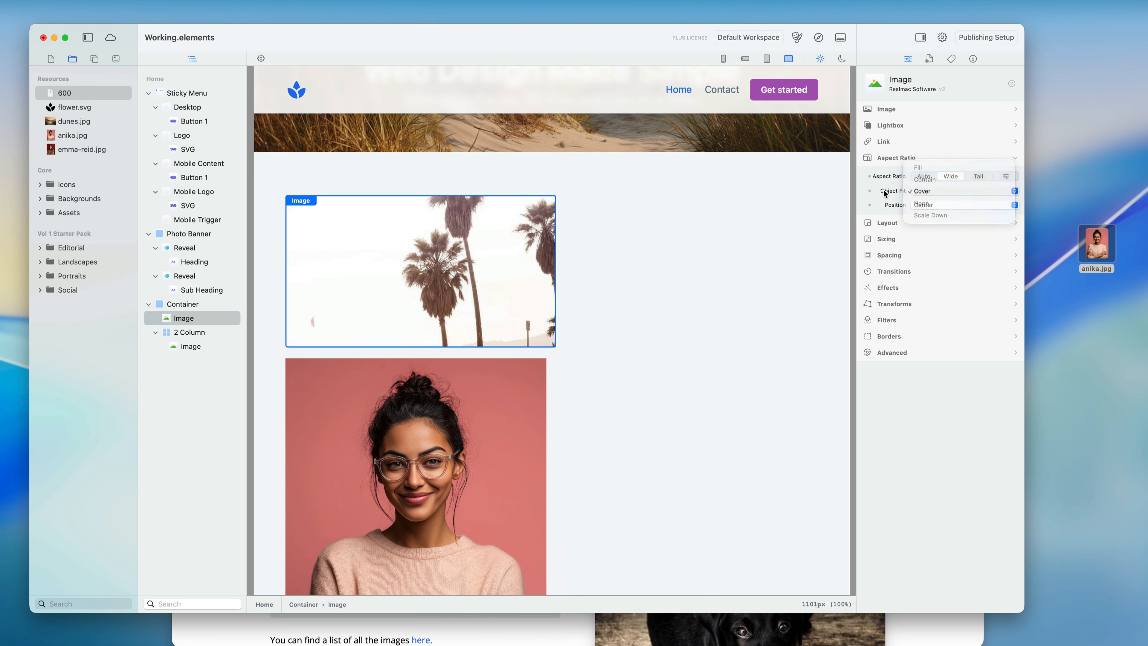
click(941, 191)
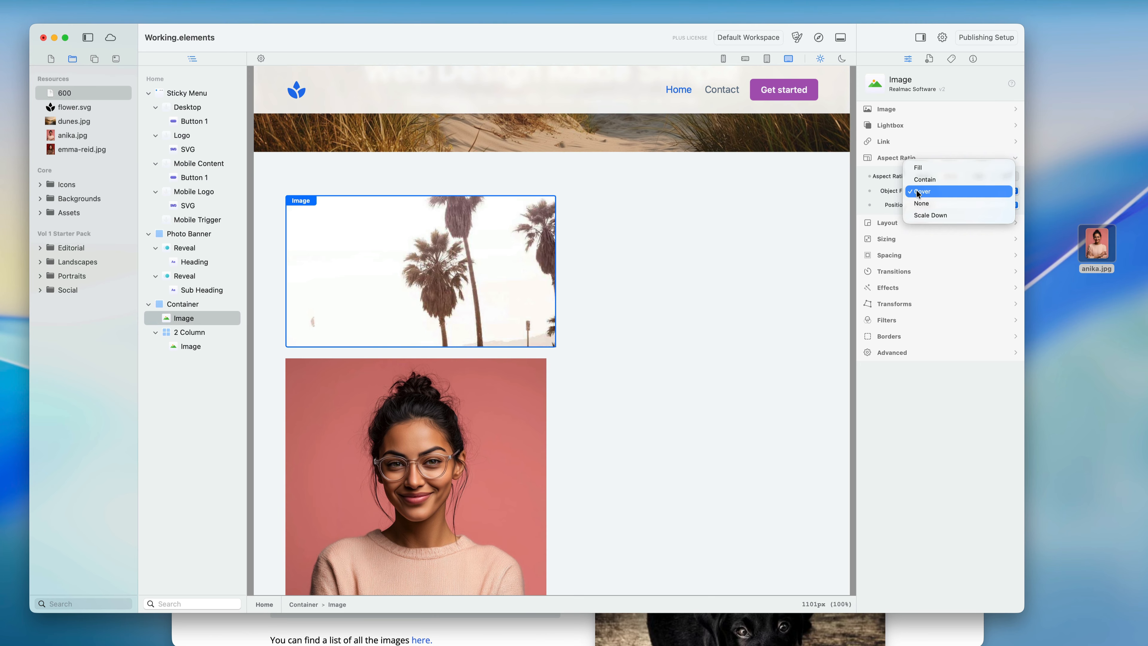
click(937, 164)
click(934, 187)
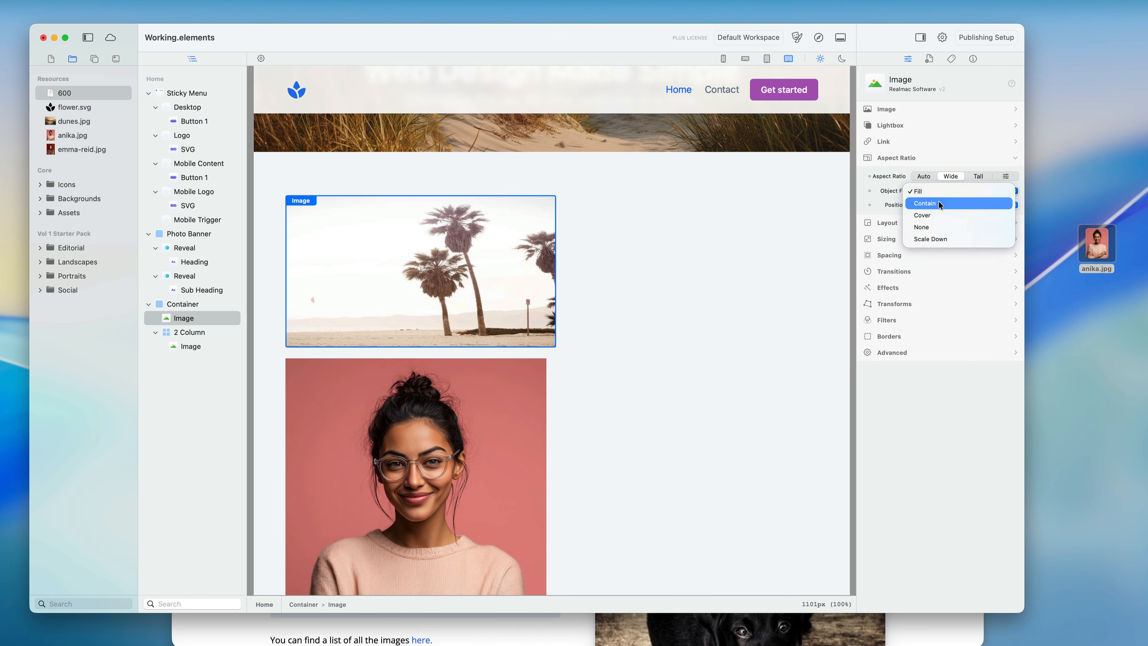
click(939, 198)
click(939, 193)
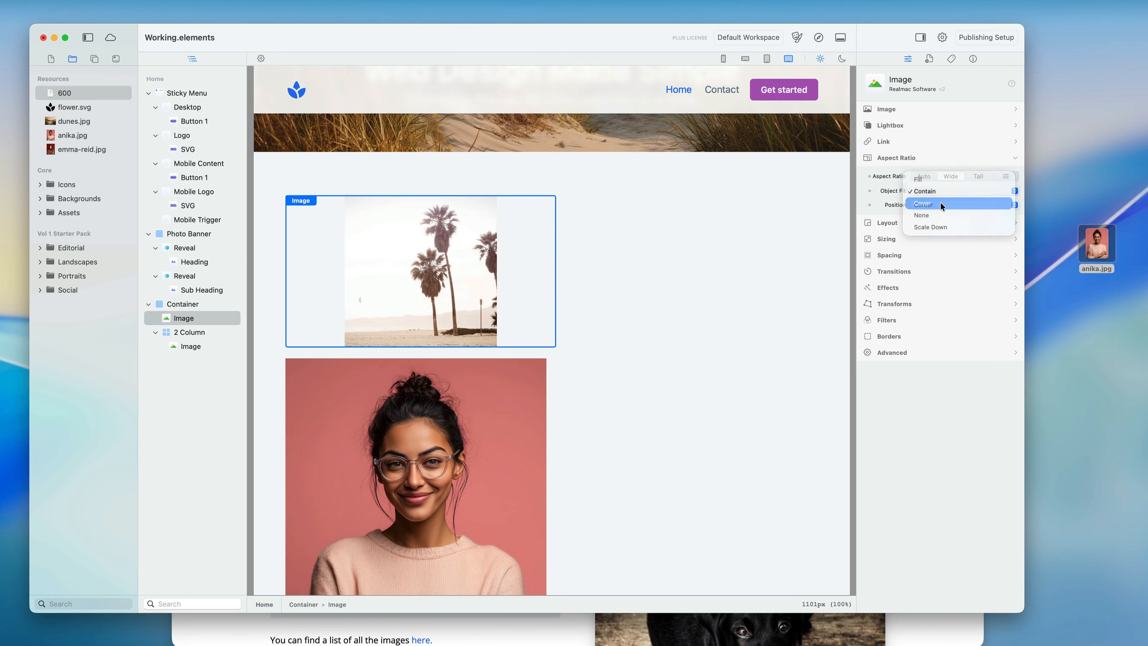
click(940, 203)
Step: Set the image's position to Top and, after trying the Tall aspect ratio, give it a custom ratio of 1/1
click(951, 204)
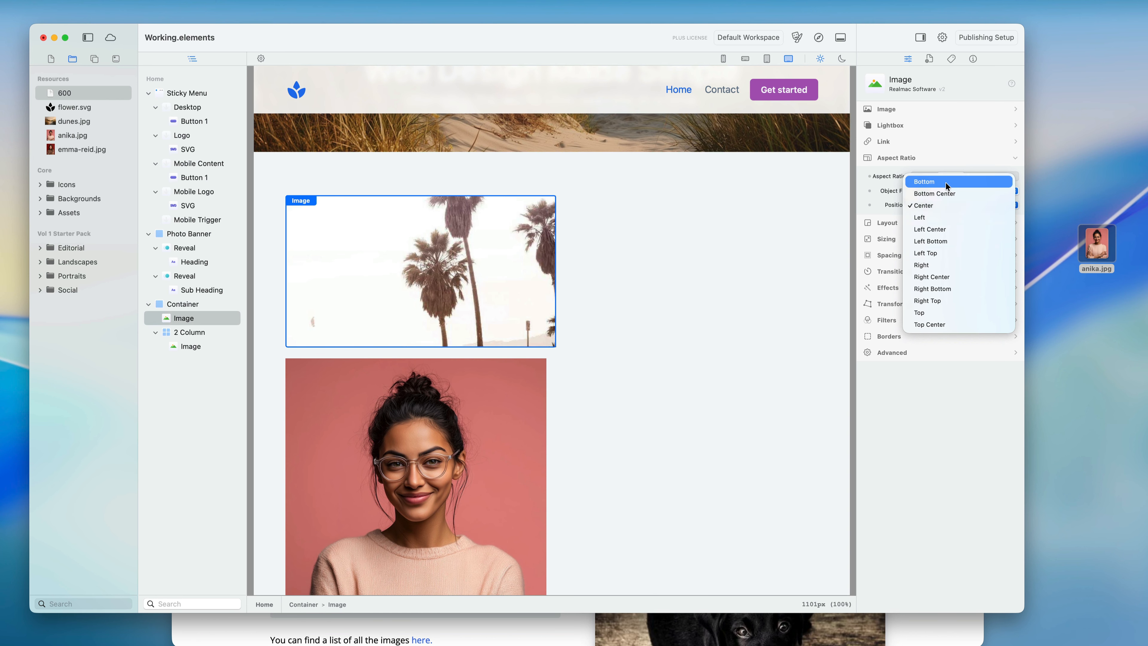
click(931, 313)
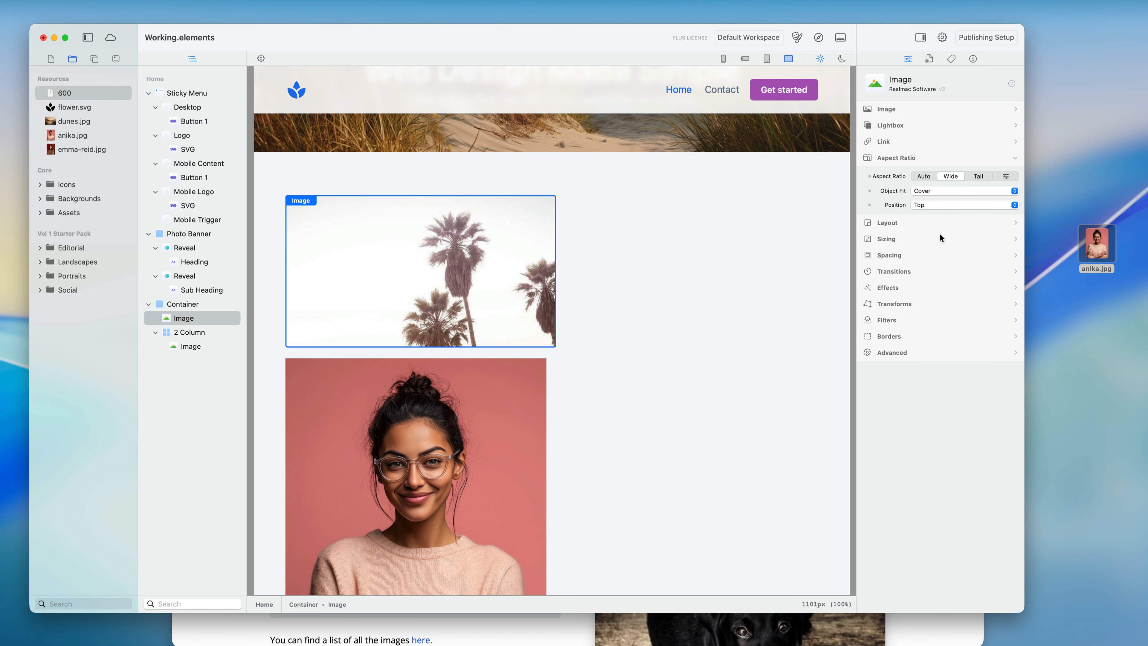
click(976, 177)
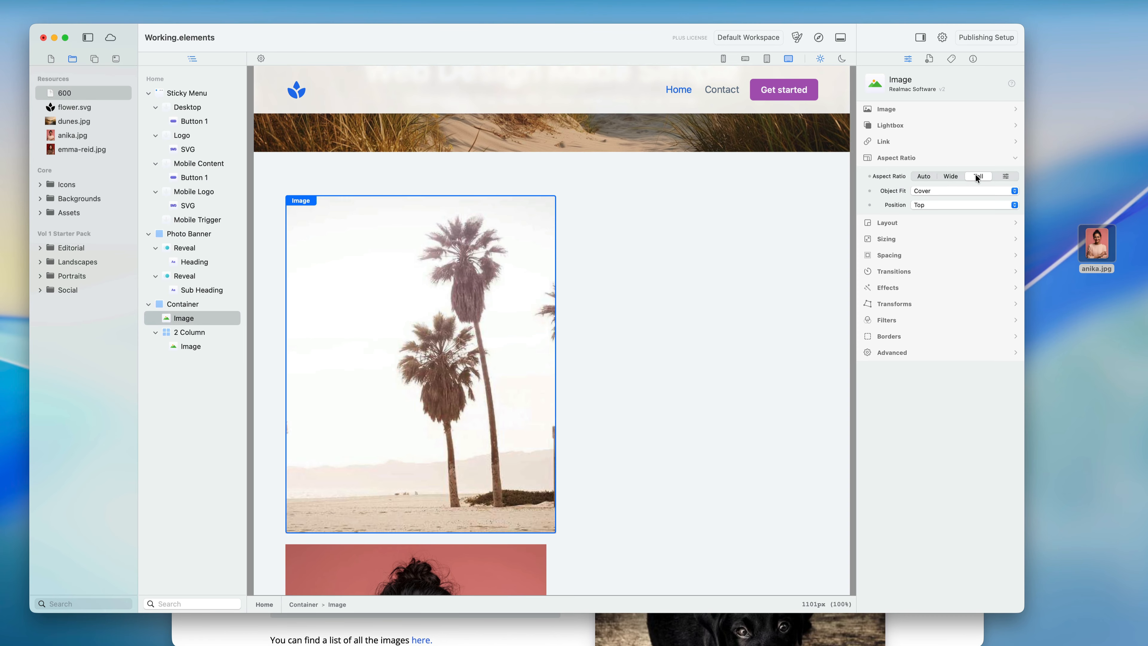
click(1006, 177)
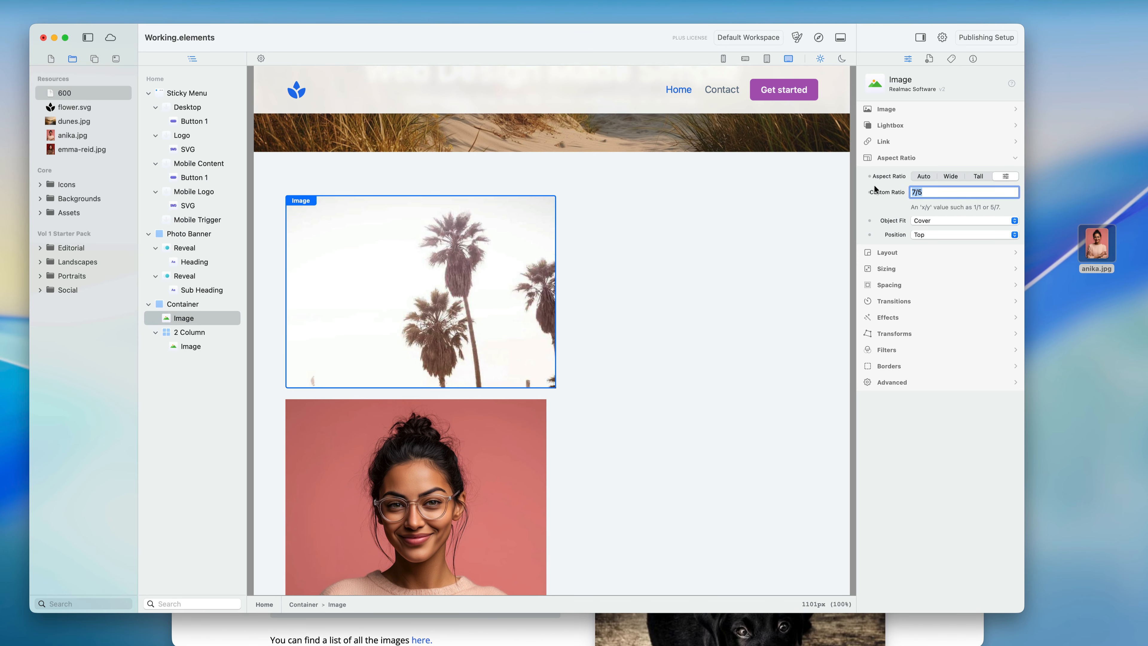
text(1/1)
key(Return)
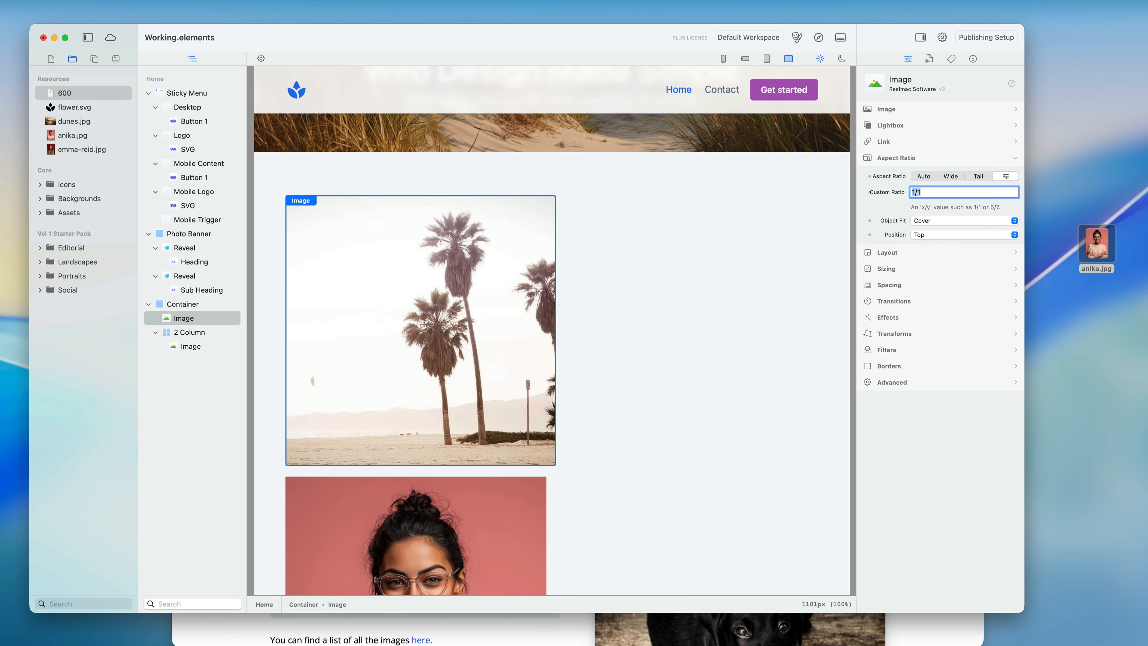
Step: Preview the Home page in the browser, compare it with the Lorem Picsum page and return to the project
click(819, 37)
scroll(445, 324, down, 5)
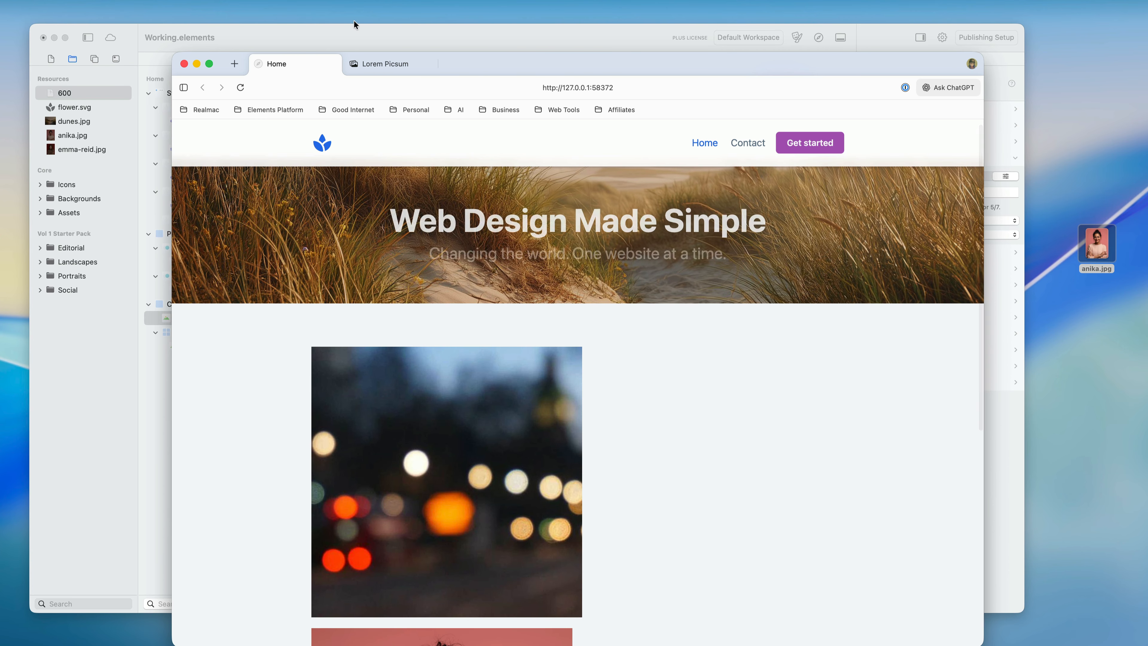
click(383, 68)
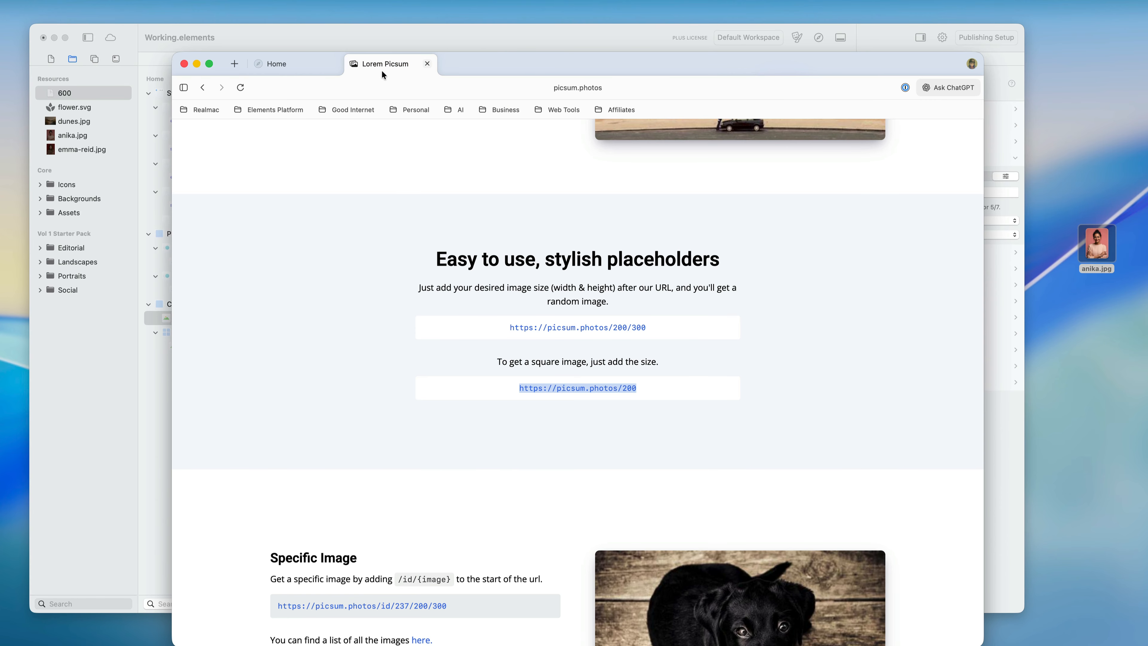
scroll(448, 232, up, 5)
click(290, 61)
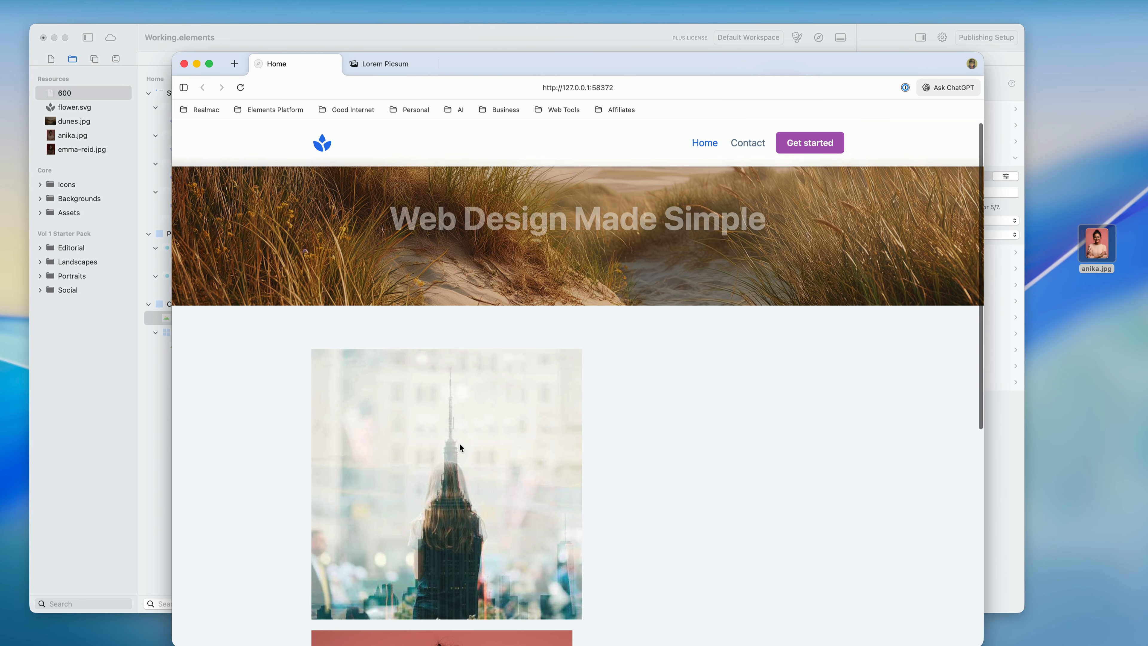
click(551, 33)
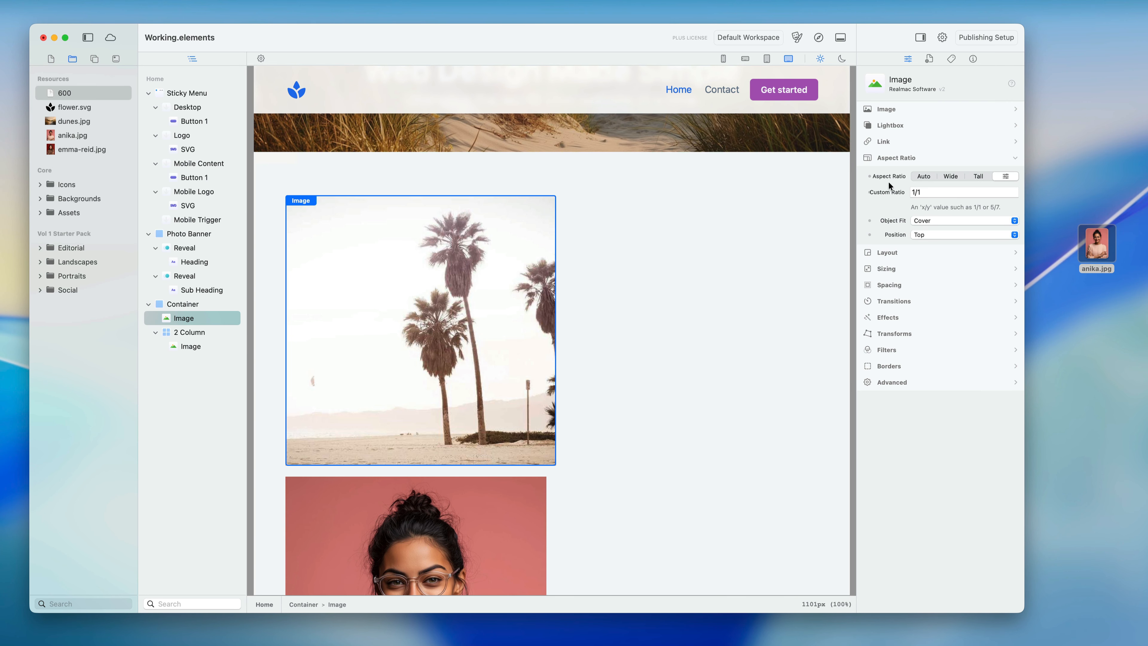
click(900, 109)
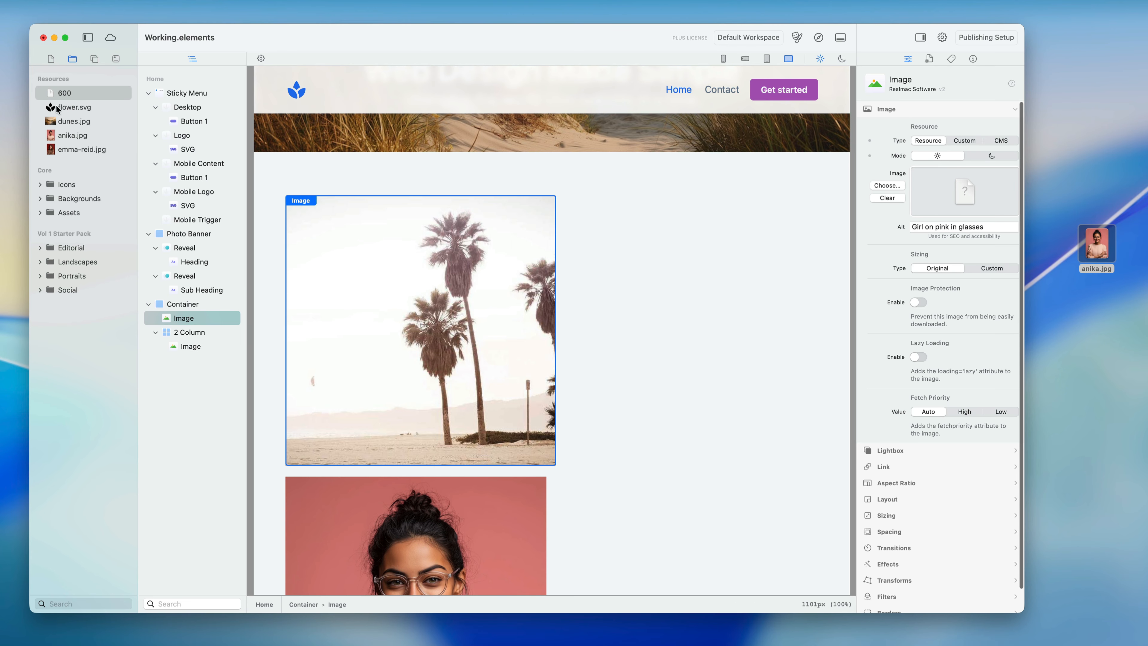
click(961, 141)
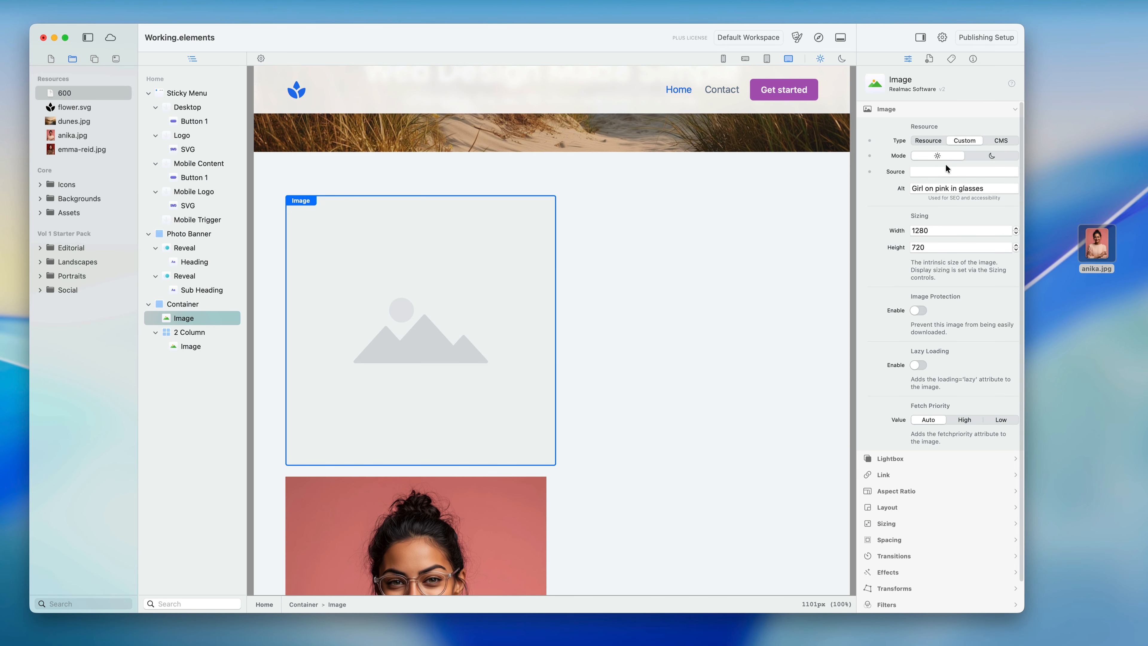
click(928, 171)
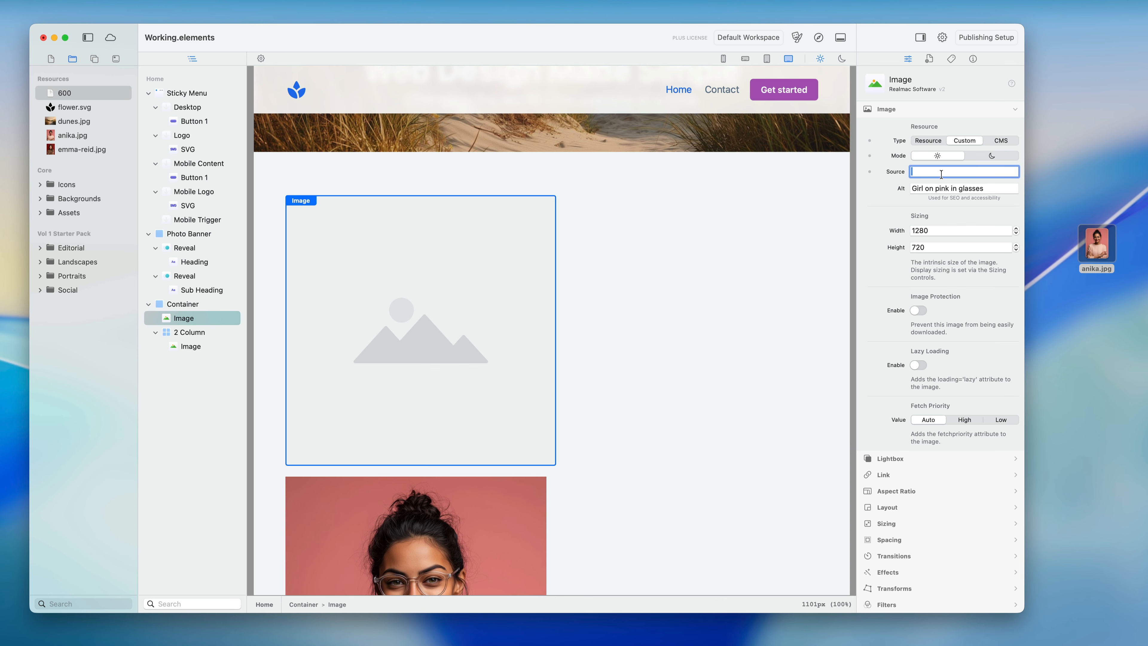
text(https://picsum.photos/200)
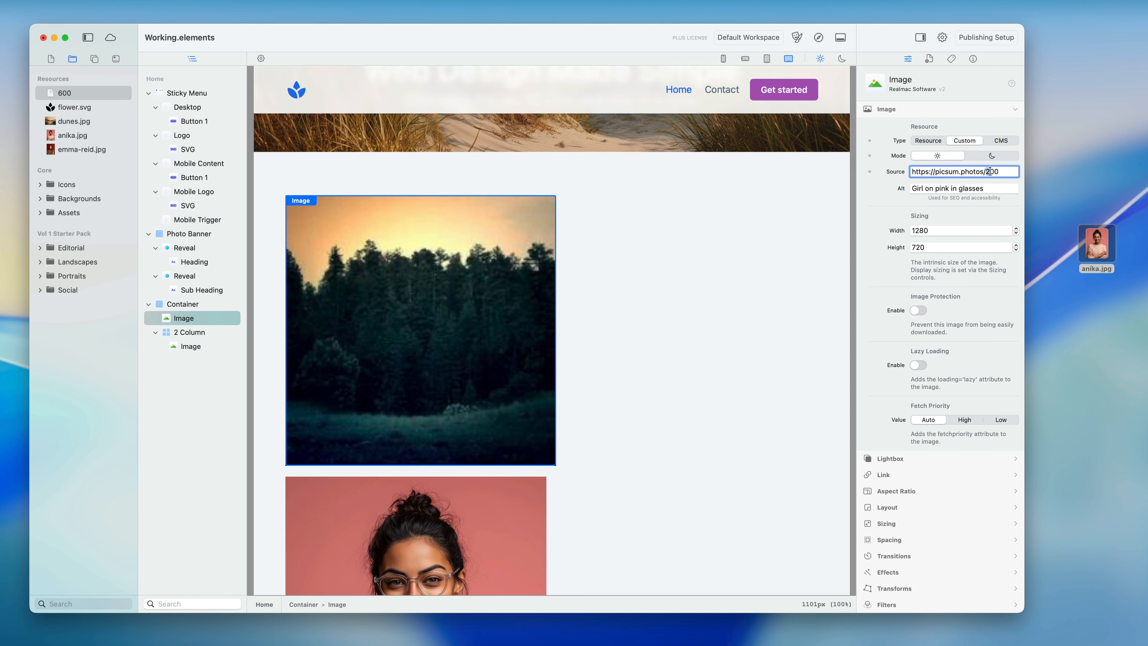
click(988, 171)
text(1)
key(Return)
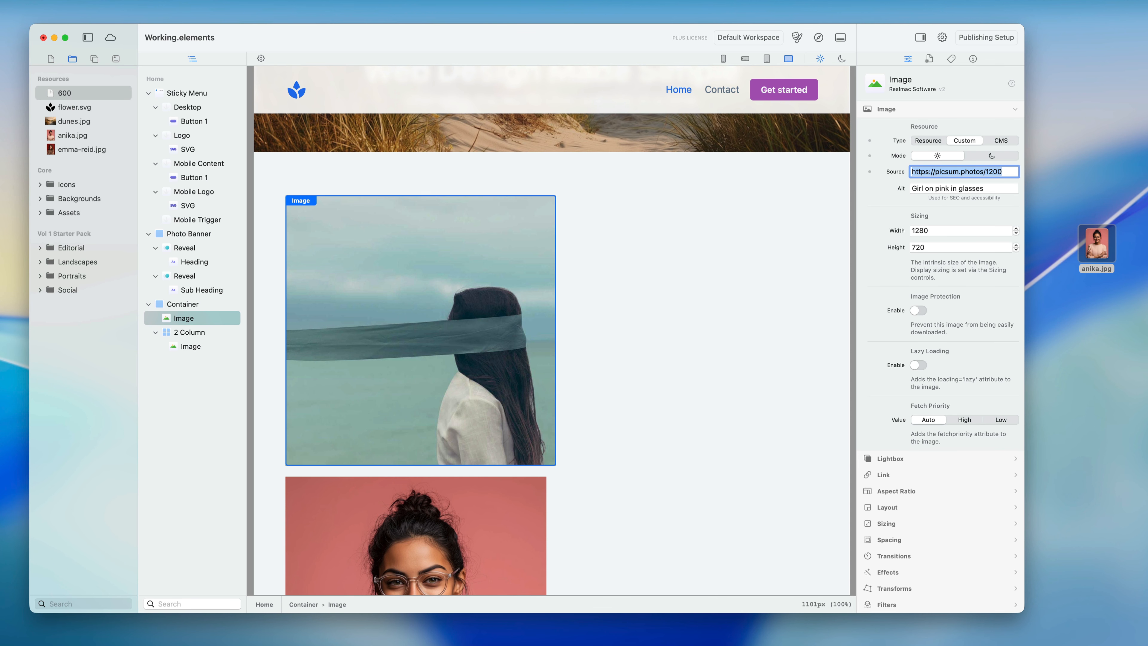
click(1016, 177)
key(BackSpace)
text(0)
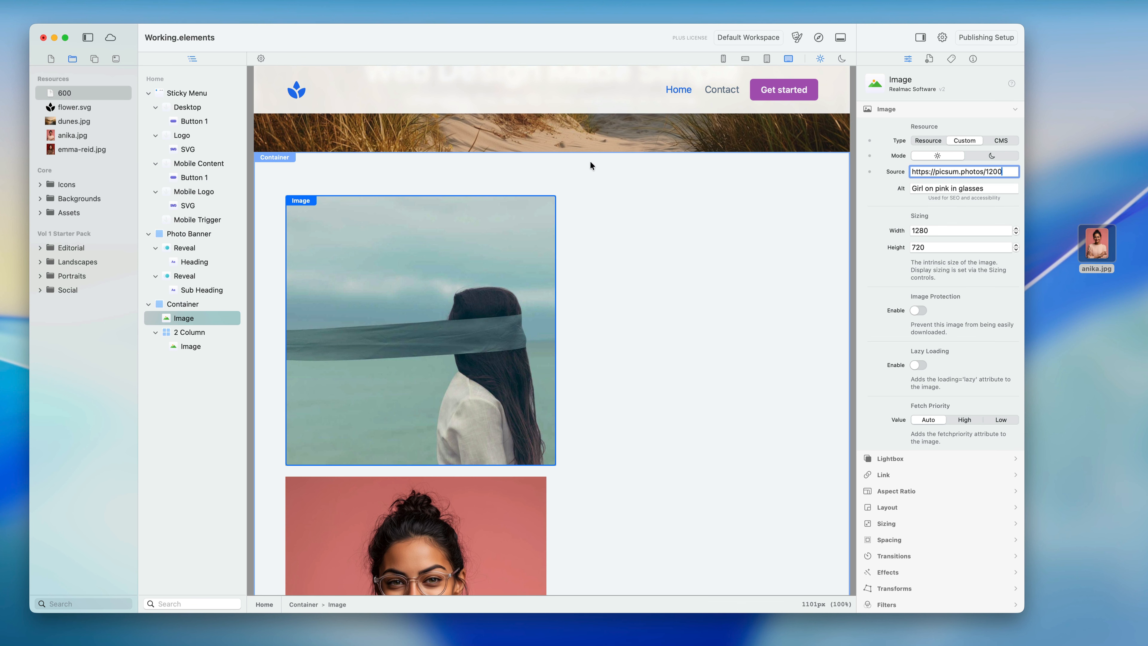
key(Left)
key(Left)
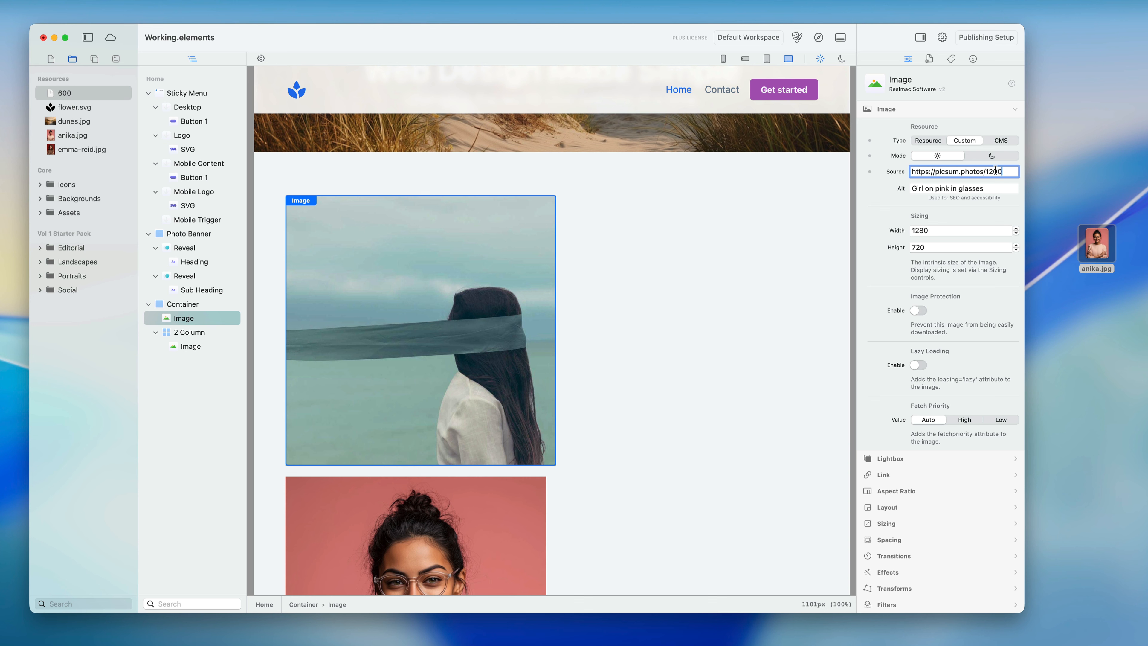
key(BackSpace)
key(BackSpace)
text(7)
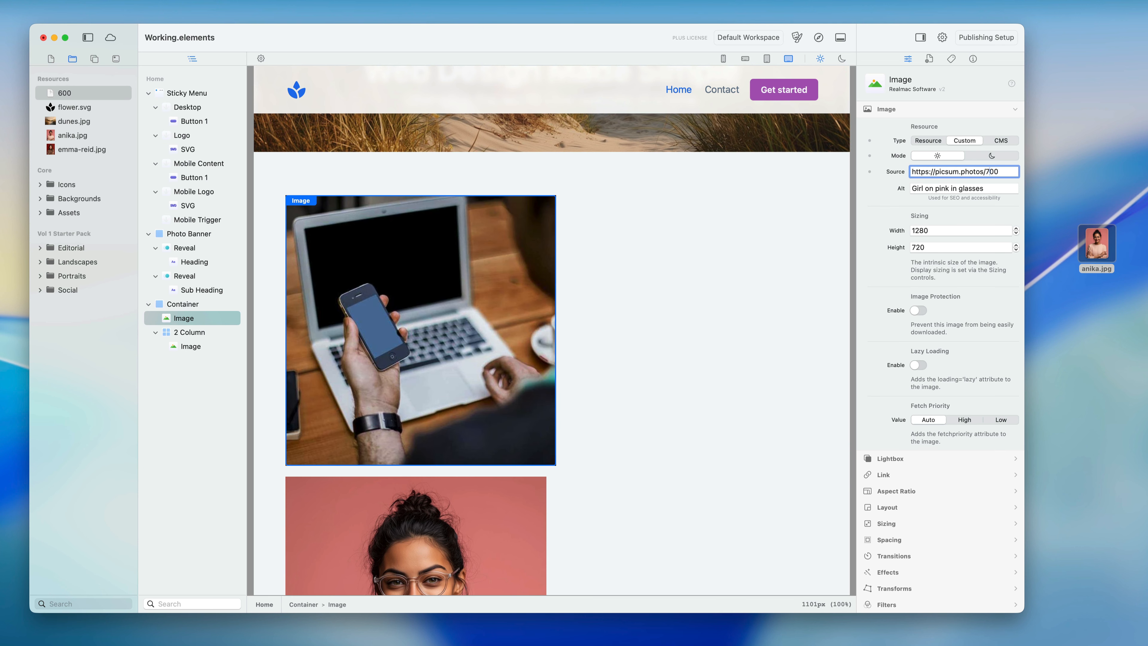
key(BackSpace)
text(6)
Step: Preview the page in the browser to check the custom-source image, and return to the project
click(818, 37)
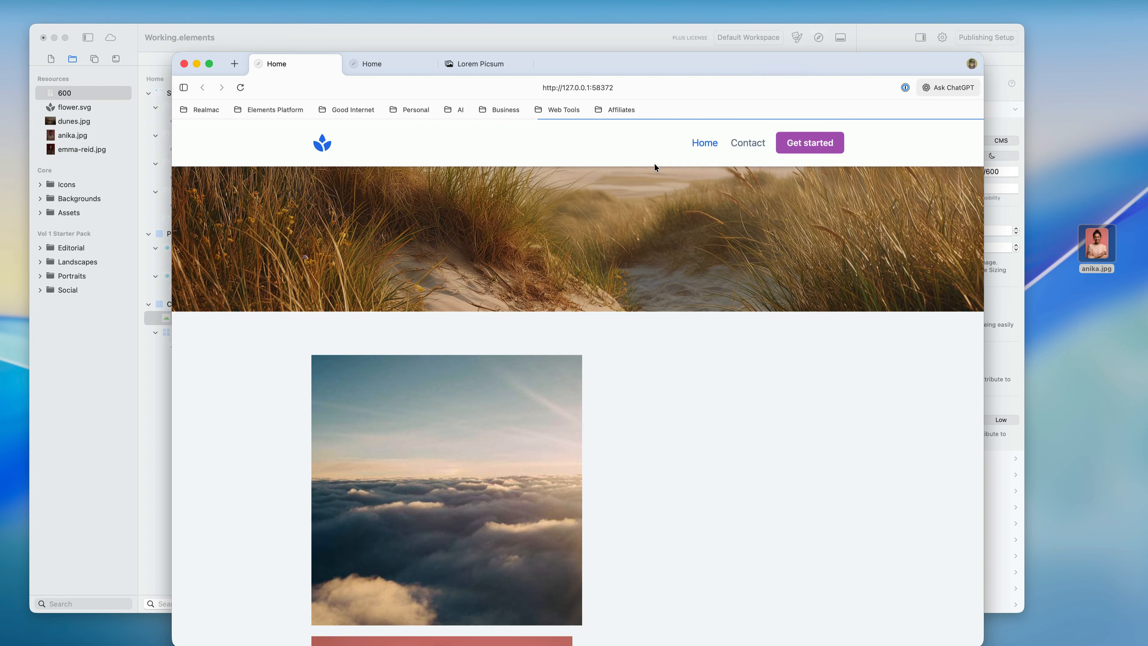
scroll(592, 436, down, 3)
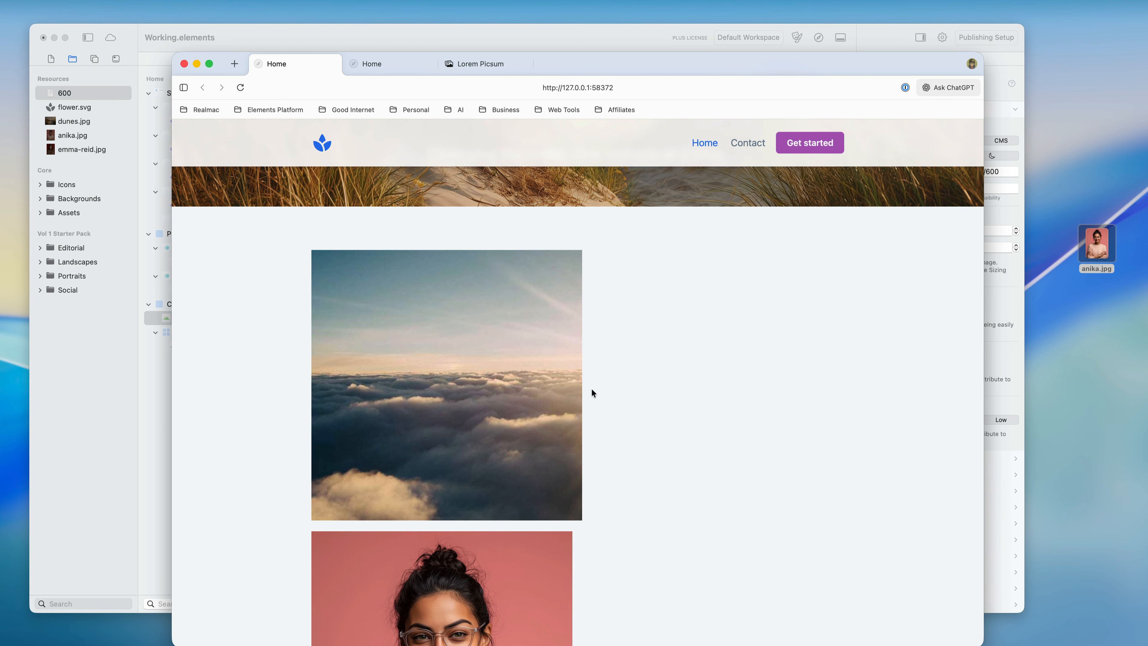
click(623, 26)
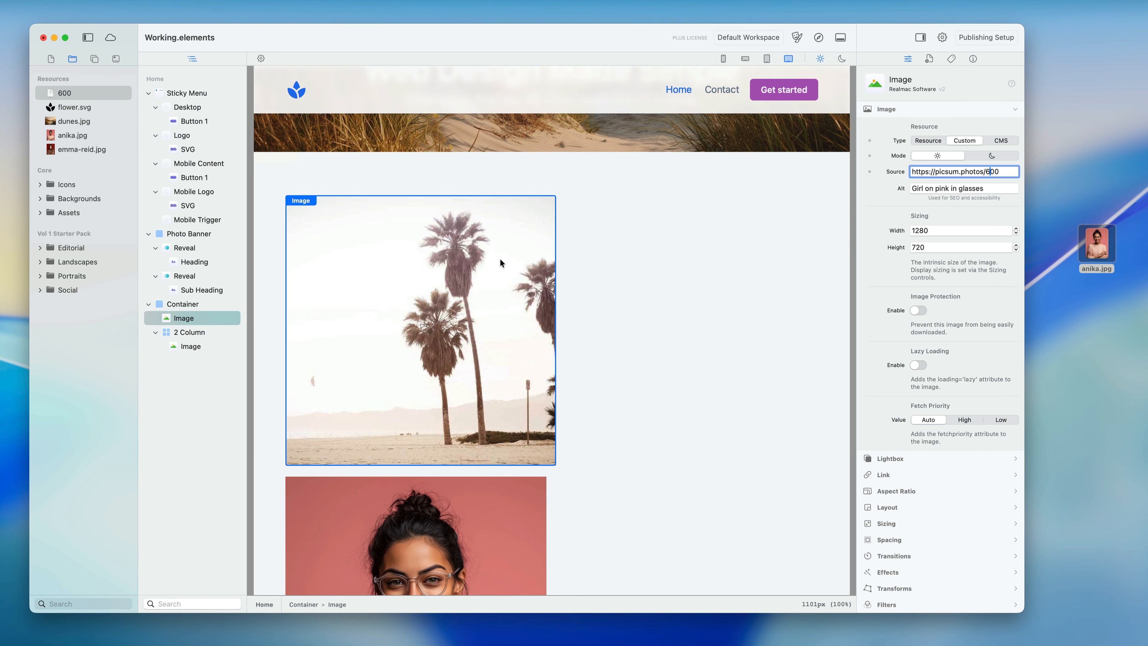